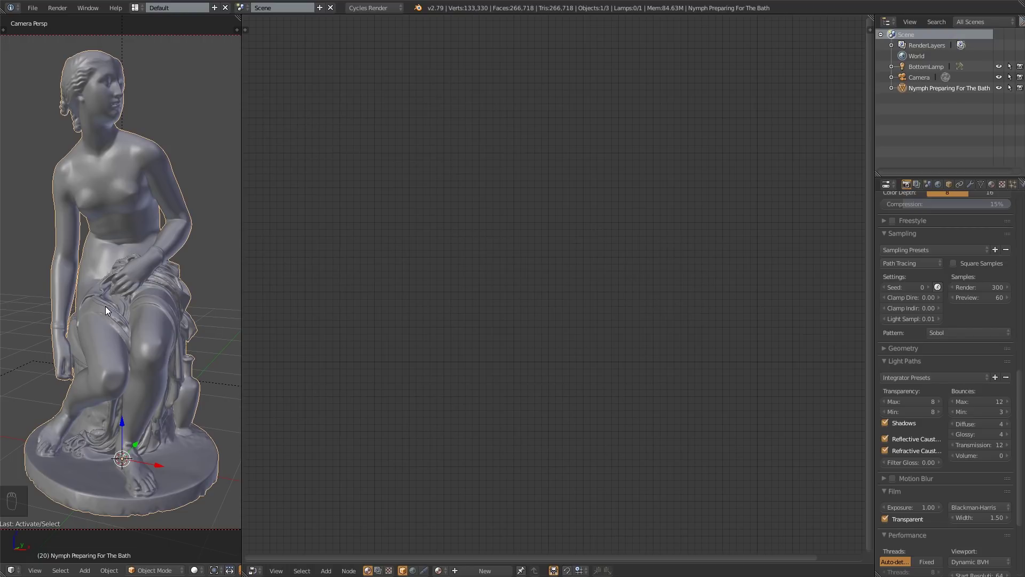
# - Show the viewport in rendered shading and create a new material for the nymph statue
pyautogui.hotkey('shift', 'z')
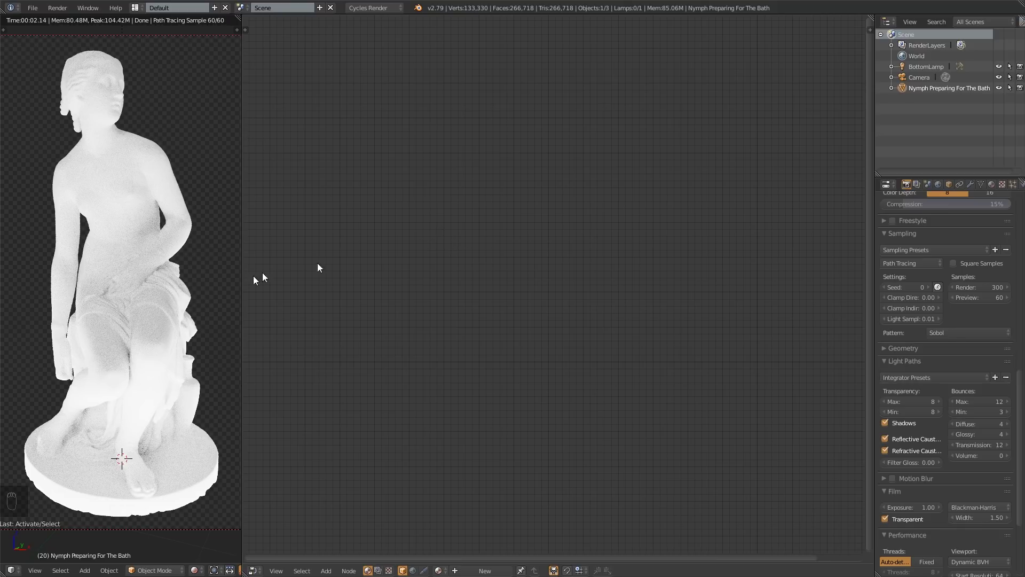
pyautogui.click(949, 185)
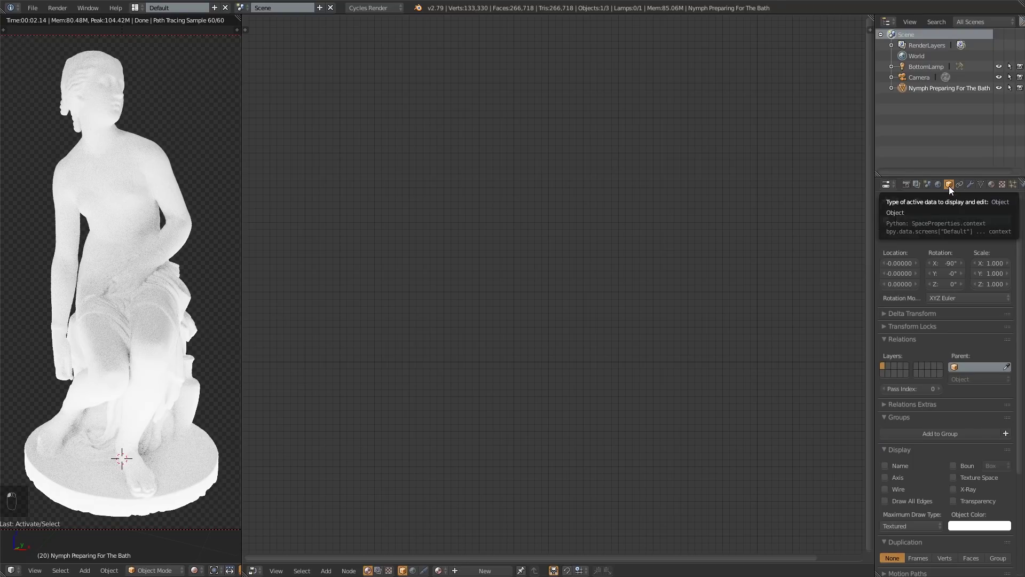
pyautogui.click(992, 184)
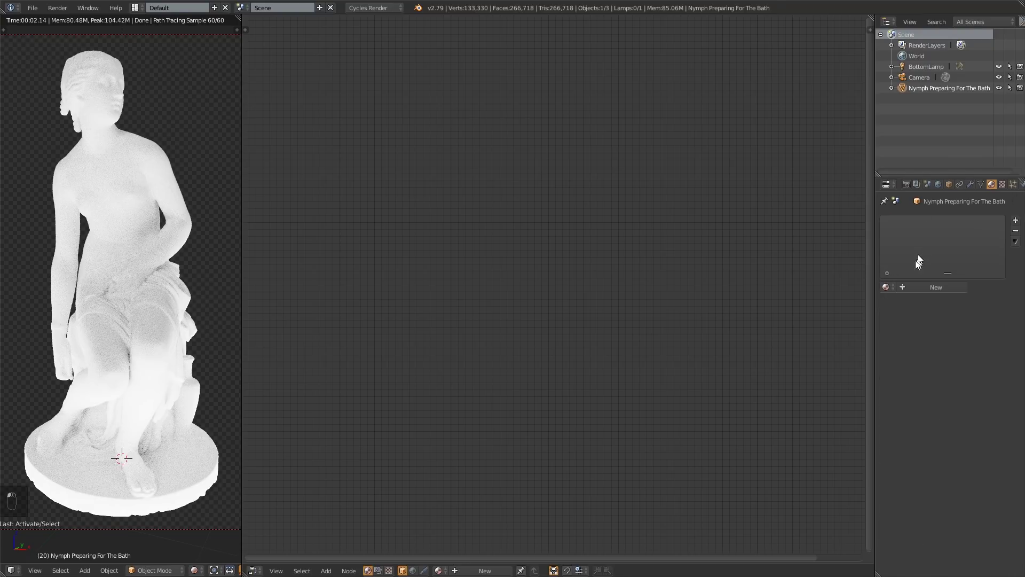
pyautogui.click(908, 284)
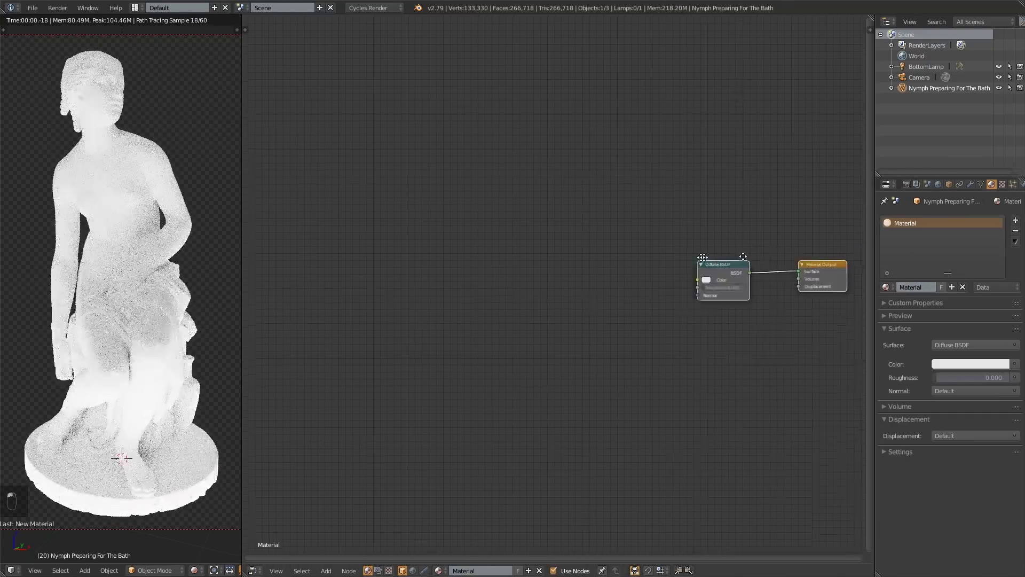
# - Move the Diffuse BSDF node close to the Material Output node in the node editor
pyautogui.moveTo(676, 258); pyautogui.dragTo(540, 264, button='middle')
pyautogui.moveTo(549, 302); pyautogui.dragTo(696, 298, button='middle')
pyautogui.moveTo(792, 321); pyautogui.dragTo(609, 315, button='middle')
pyautogui.scroll(4, 604, 315)
pyautogui.scroll(2, 574, 259)
pyautogui.moveTo(565, 257); pyautogui.dragTo(582, 267, button='middle')
pyautogui.moveTo(488, 252); pyautogui.dragTo(547, 209)
pyautogui.scroll(-2, 644, 296)
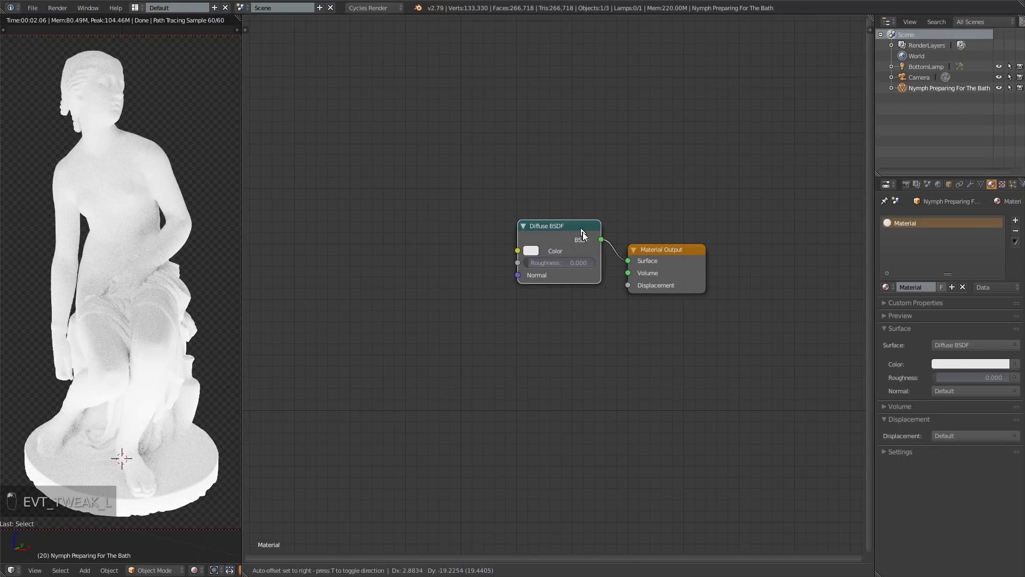
# - Switch the Diffuse BSDF node to a Principled BSDF and place it beside the Material Output
pyautogui.hotkey('shift', 's')
pyautogui.moveTo(570, 237)
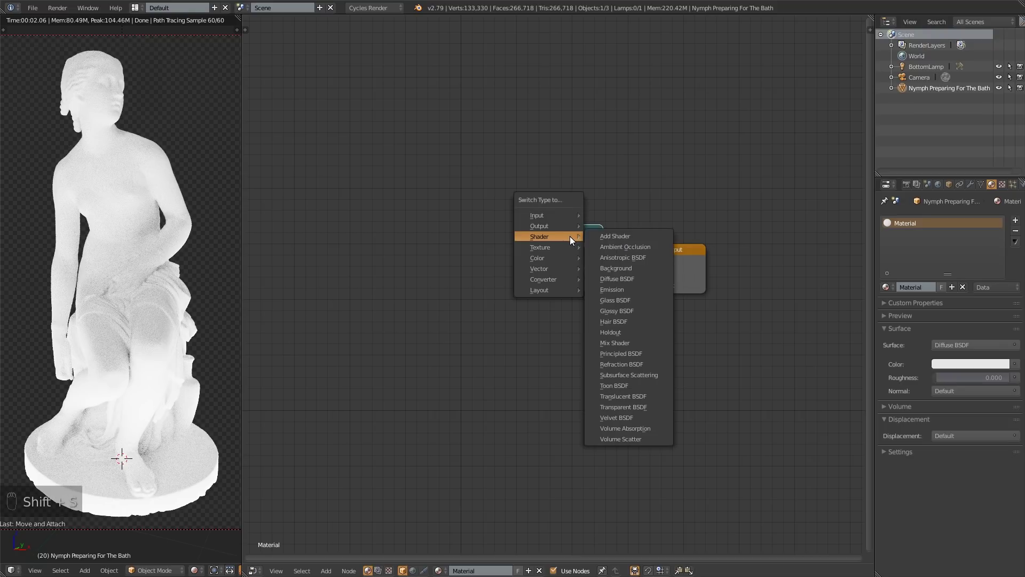
pyautogui.click(623, 353)
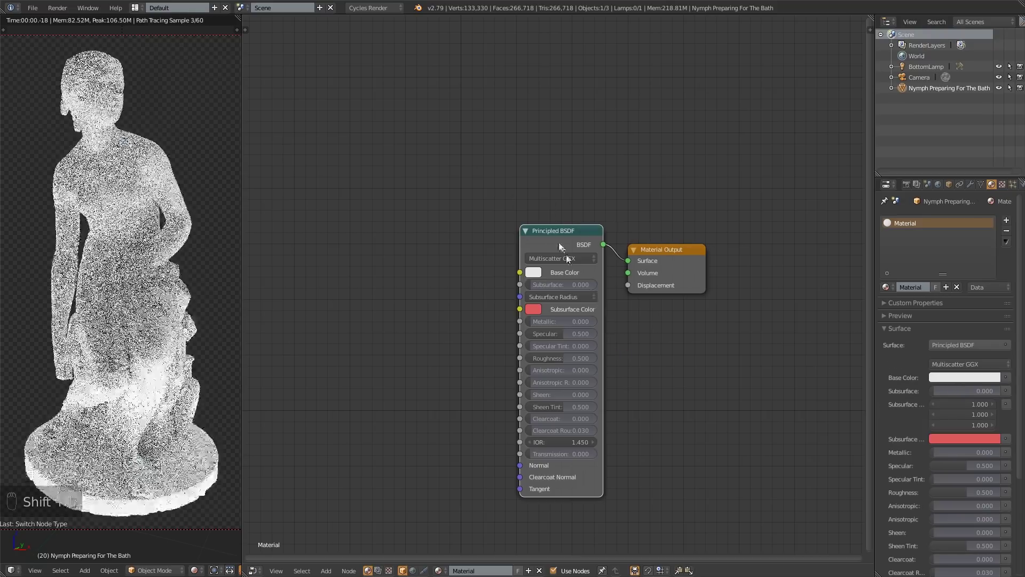
pyautogui.moveTo(553, 231); pyautogui.dragTo(556, 197)
pyautogui.scroll(-2, 577, 241)
pyautogui.moveTo(582, 246); pyautogui.dragTo(590, 256, button='middle')
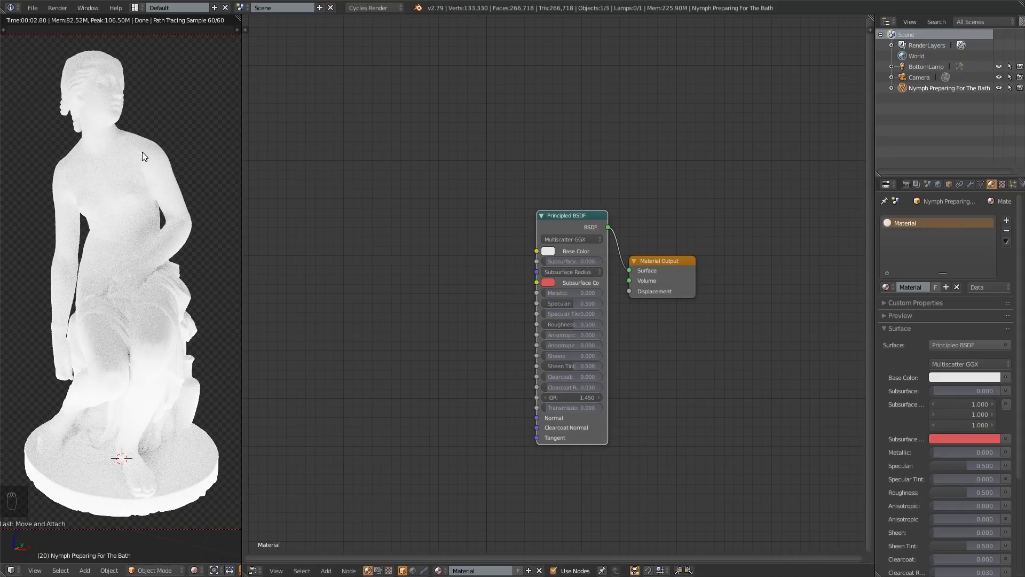
# - Set the Principled BSDF's Metallic value to 1.000
pyautogui.moveTo(361, 270); pyautogui.dragTo(509, 274, button='middle')
pyautogui.scroll(-2, 386, 264)
pyautogui.scroll(1, 457, 264)
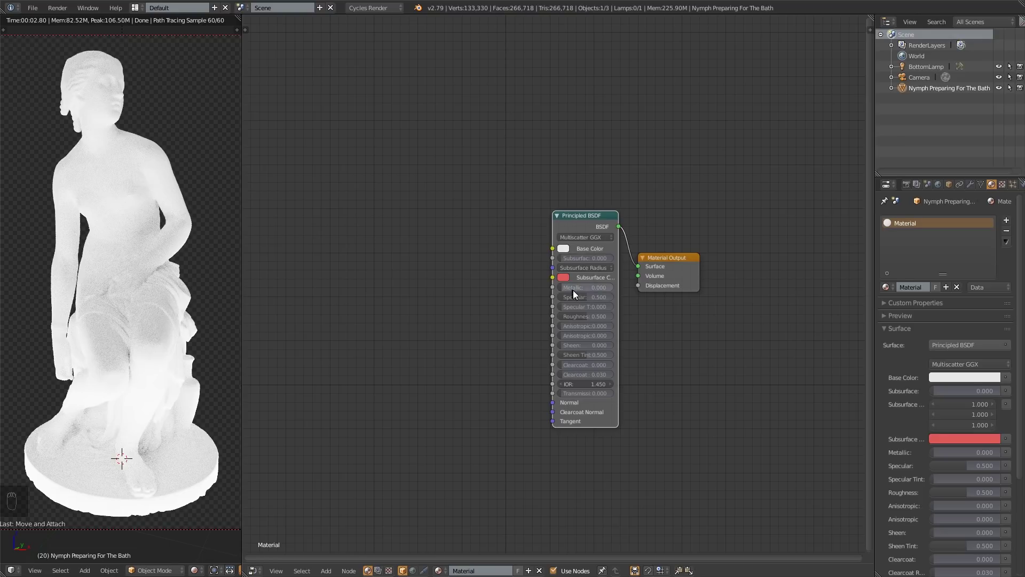
pyautogui.moveTo(580, 290); pyautogui.dragTo(613, 286)
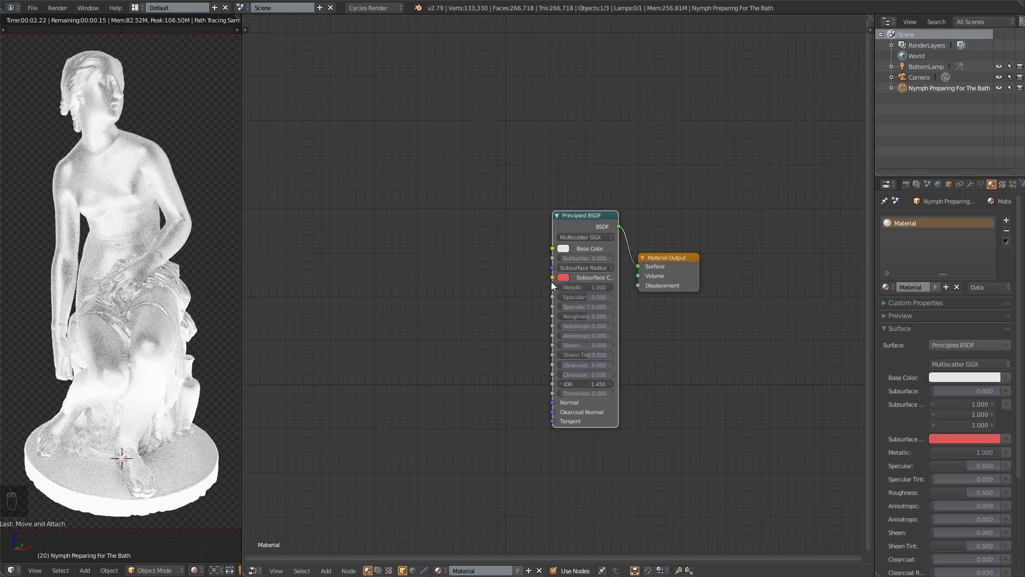
# - Rename the statue's material to Pitted
pyautogui.moveTo(768, 308); pyautogui.dragTo(719, 293, button='middle')
pyautogui.doubleClick(912, 287)
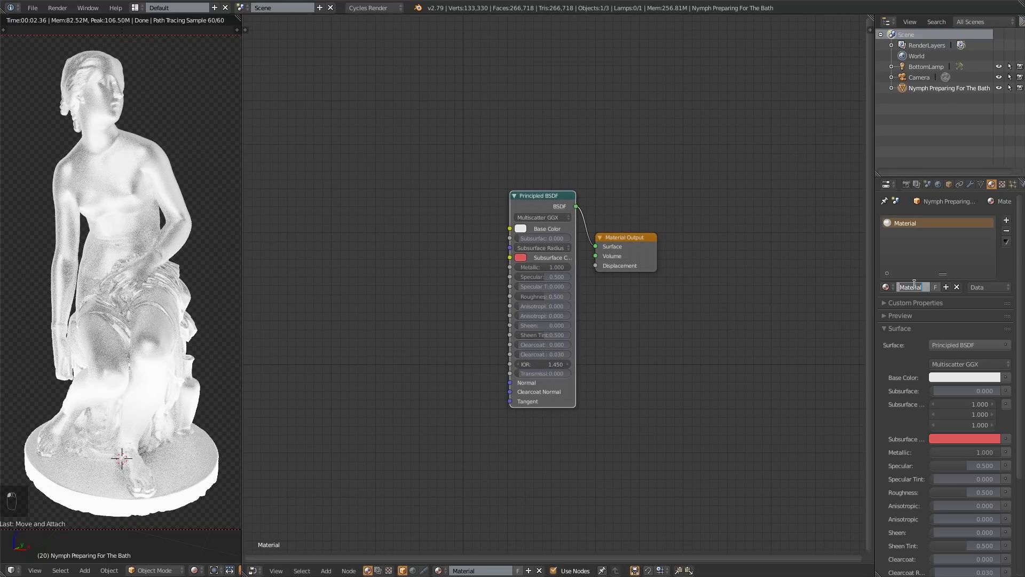
pyautogui.write('Pitted')
pyautogui.press('Return')
# - Reposition the Principled BSDF and Material Output nodes to leave free space before the shader's inputs
pyautogui.moveTo(525, 206); pyautogui.dragTo(569, 210)
pyautogui.click(569, 211)
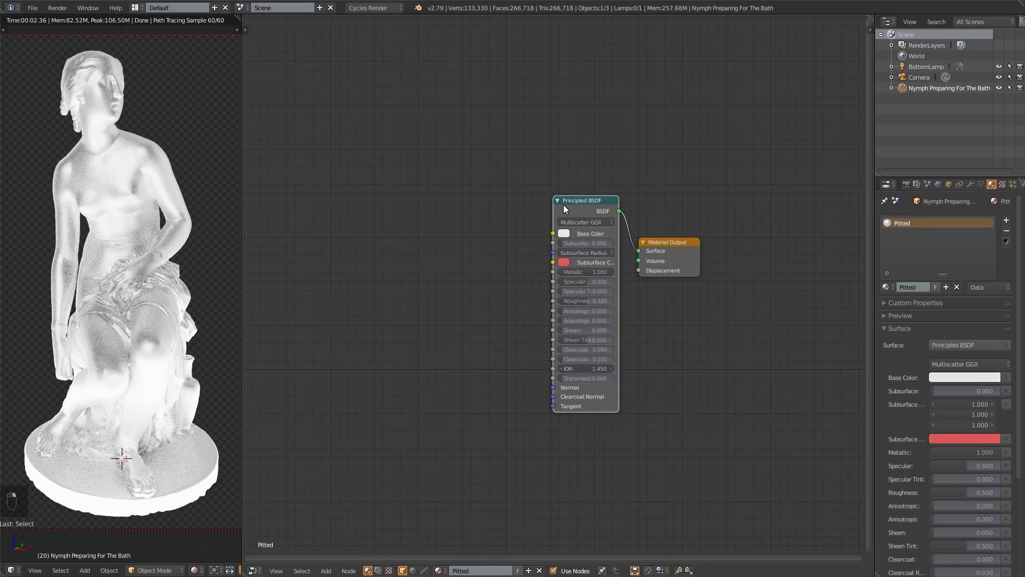
pyautogui.moveTo(598, 197); pyautogui.dragTo(587, 203)
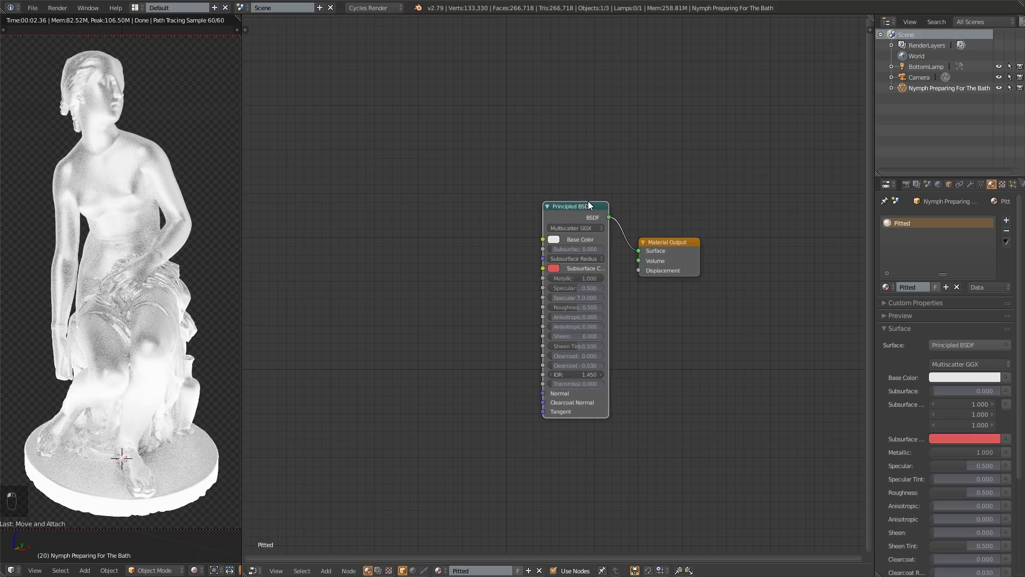
pyautogui.moveTo(663, 242); pyautogui.dragTo(680, 249)
pyautogui.moveTo(580, 214); pyautogui.dragTo(605, 216)
pyautogui.moveTo(530, 223); pyautogui.dragTo(543, 224, button='middle')
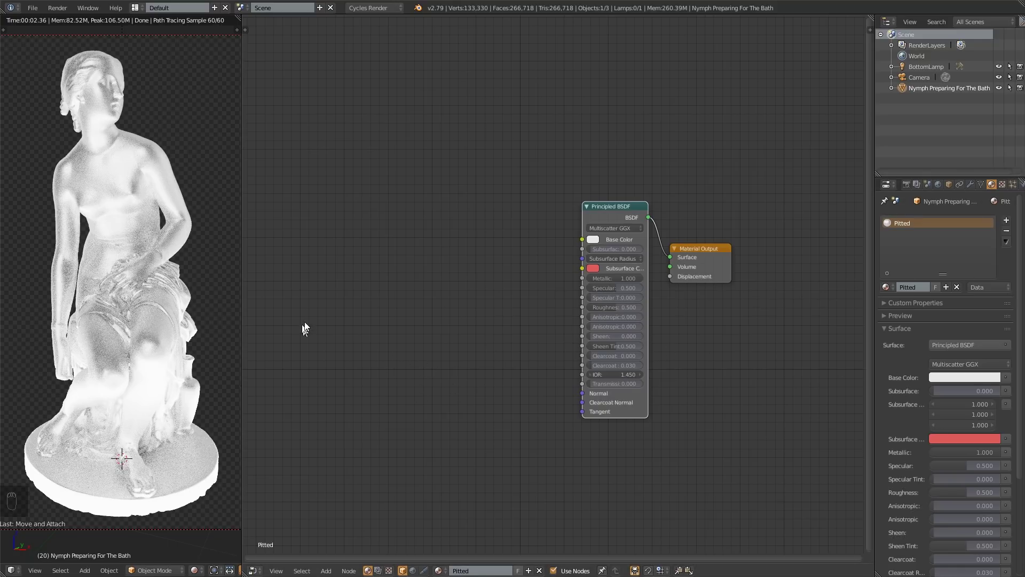
pyautogui.moveTo(406, 302); pyautogui.dragTo(359, 297, button='middle')
pyautogui.keyDown('ctrl'); pyautogui.hscroll(-1, 536, 285); pyautogui.keyUp('ctrl')
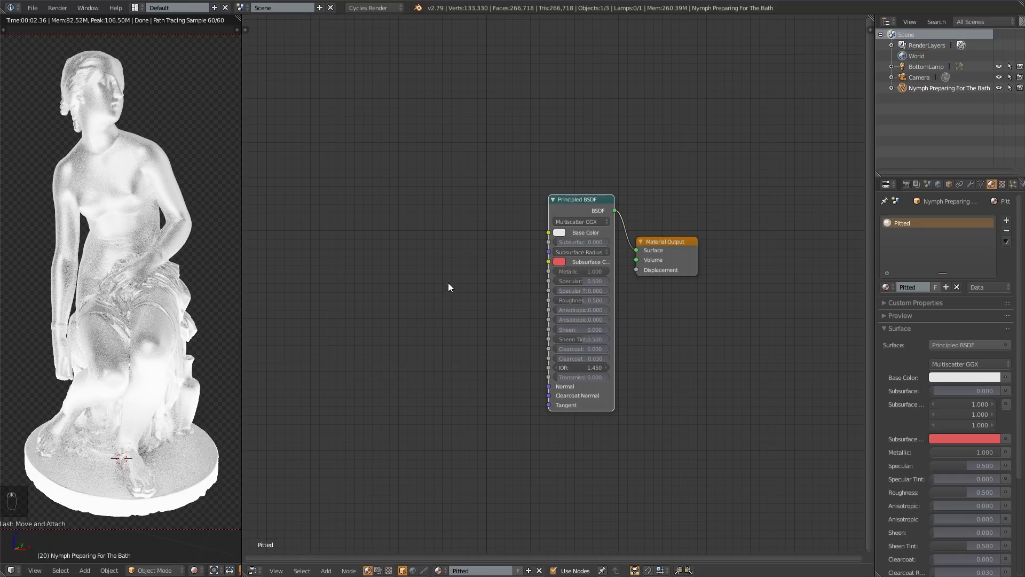
pyautogui.moveTo(451, 287); pyautogui.dragTo(494, 267, button='middle')
# - Add a Noise Texture node well ahead of the Principled BSDF, leaving room for a node between them
pyautogui.hotkey('shift', 'a')
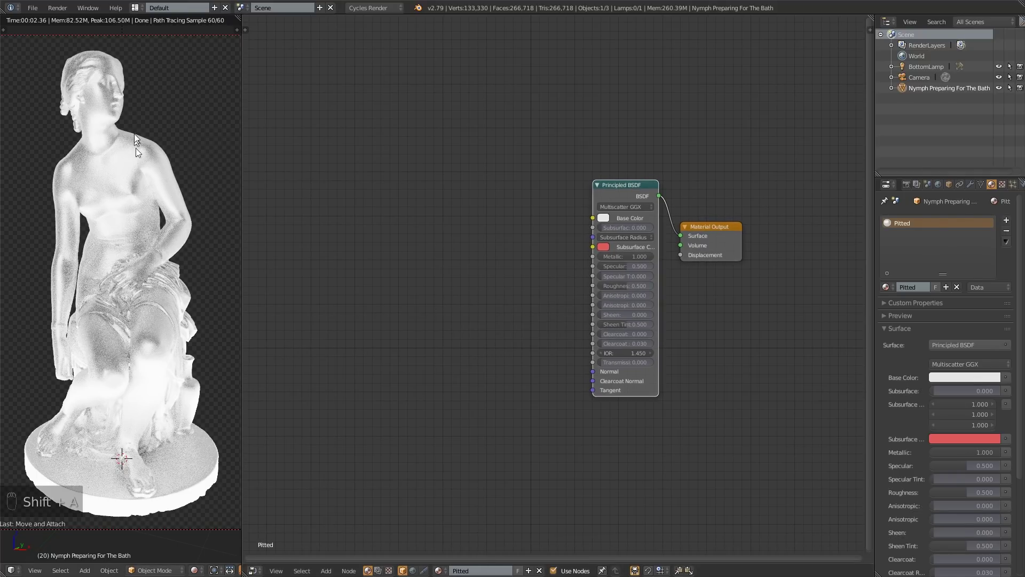
pyautogui.hotkey('shift', 'a')
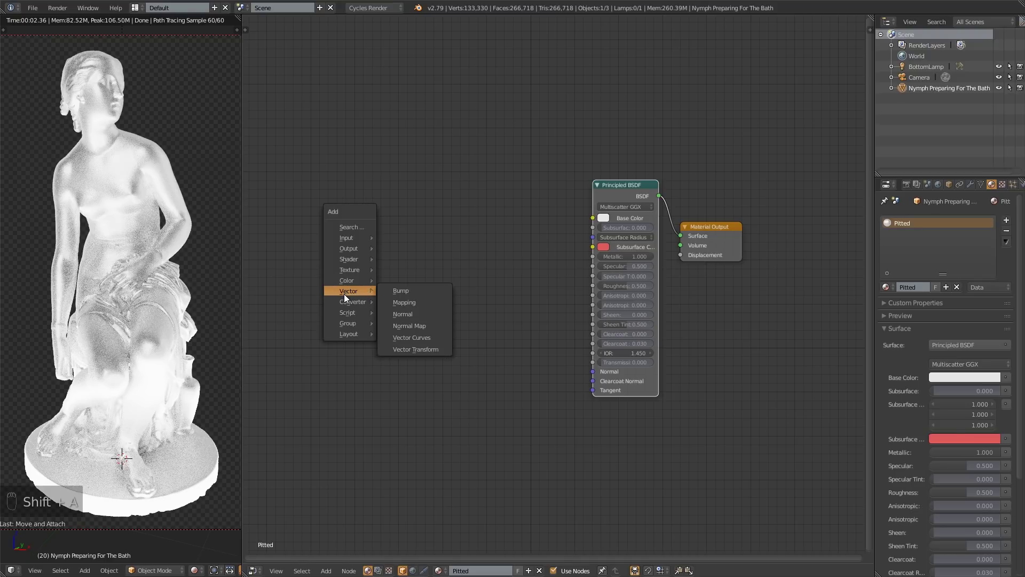
pyautogui.moveTo(356, 268)
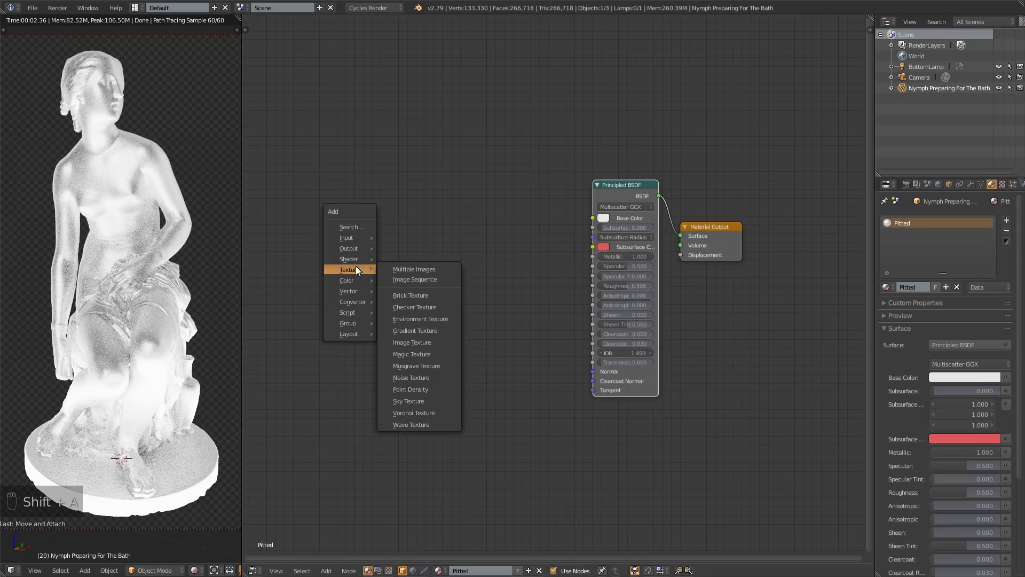
pyautogui.click(410, 377)
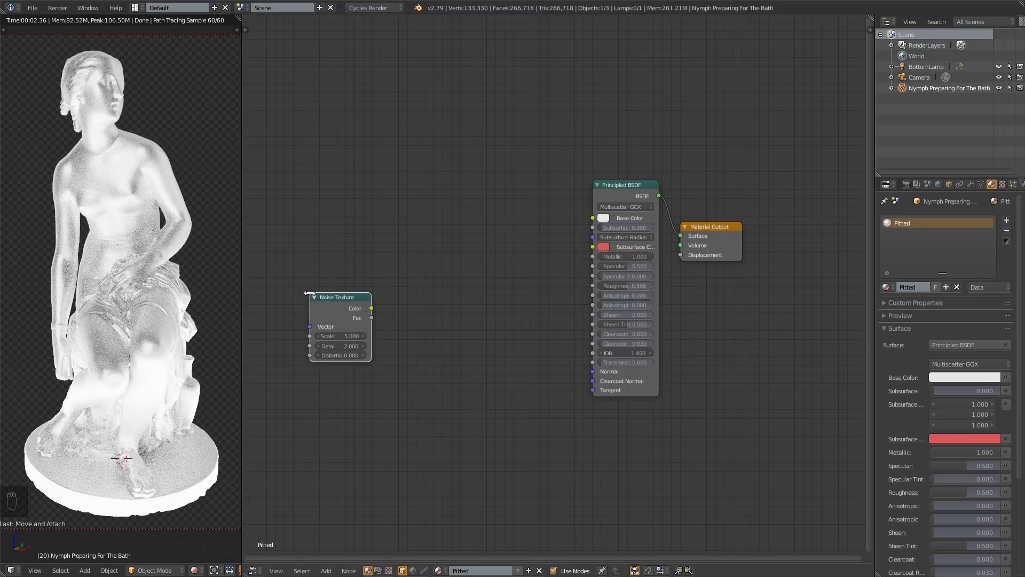
pyautogui.click(308, 297)
pyautogui.moveTo(390, 344); pyautogui.dragTo(458, 338, button='middle')
pyautogui.moveTo(411, 297); pyautogui.dragTo(387, 329)
pyautogui.moveTo(389, 323); pyautogui.dragTo(428, 325, button='middle')
# - Add a Bump node, linking Noise Texture Color to its Height and its Normal output to the Principled BSDF's Normal
pyautogui.hotkey('shift', 'a')
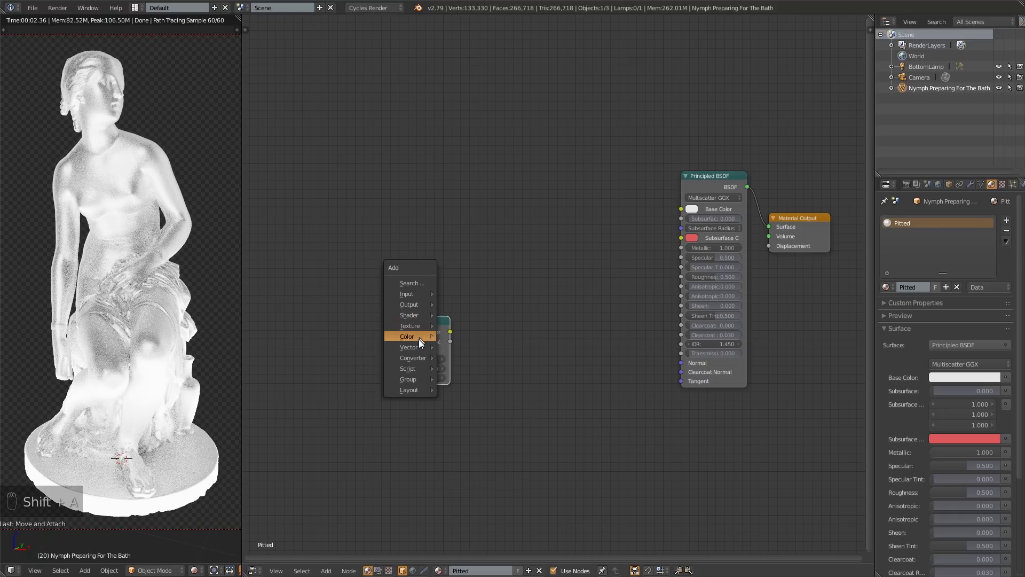
pyautogui.moveTo(418, 359)
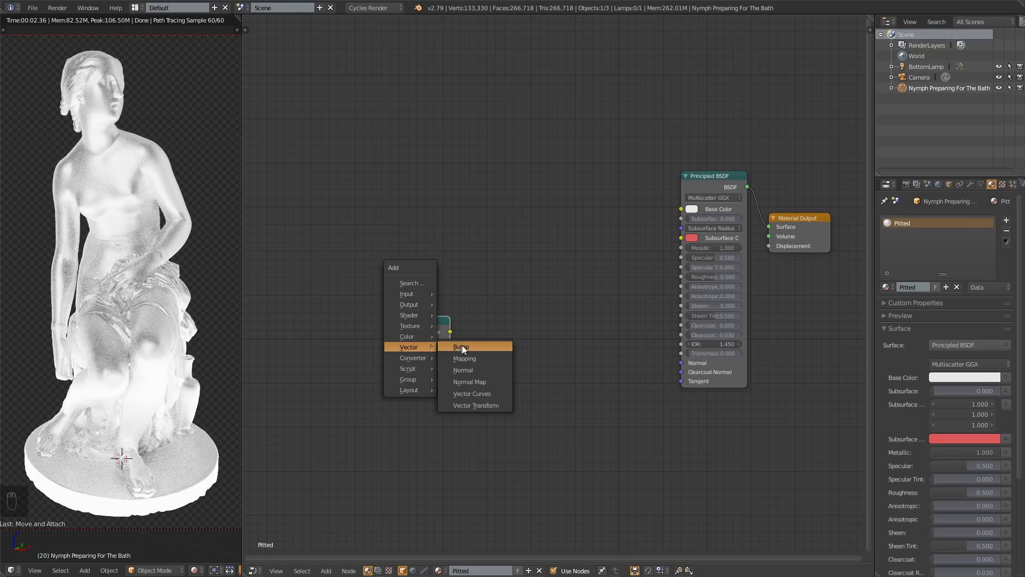
pyautogui.click(462, 347)
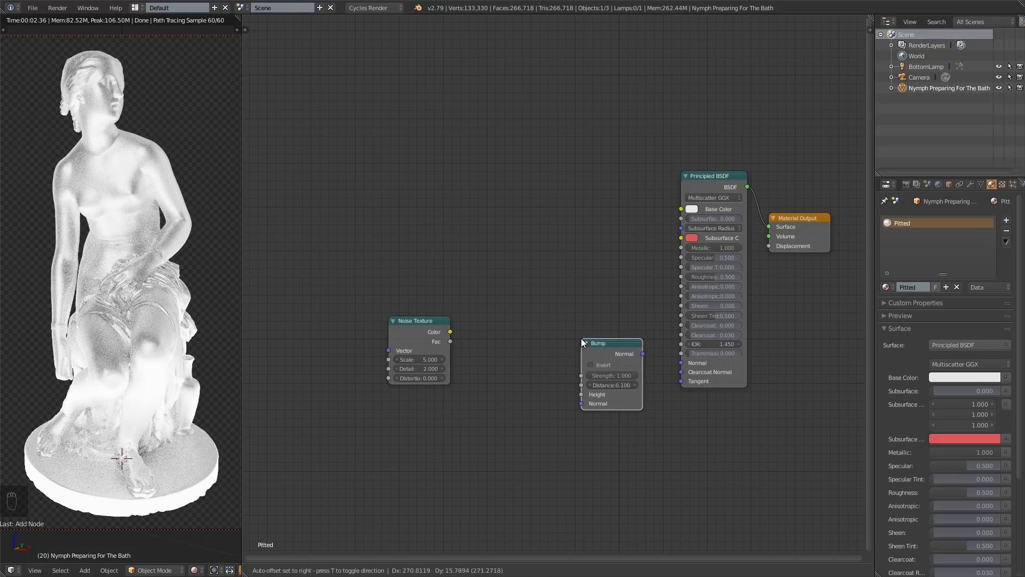
pyautogui.moveTo(642, 353); pyautogui.dragTo(680, 363)
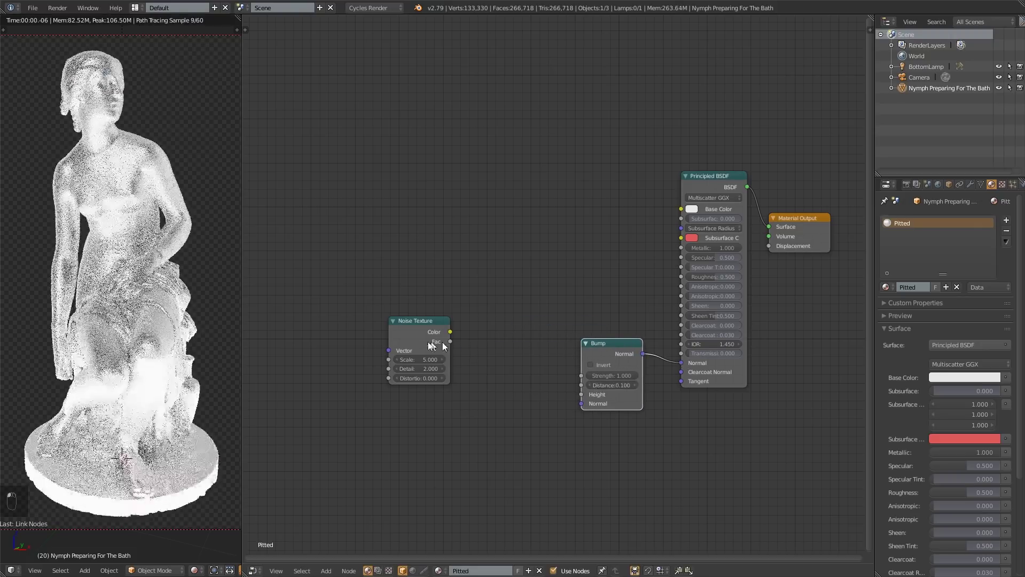
pyautogui.moveTo(450, 331); pyautogui.dragTo(580, 396)
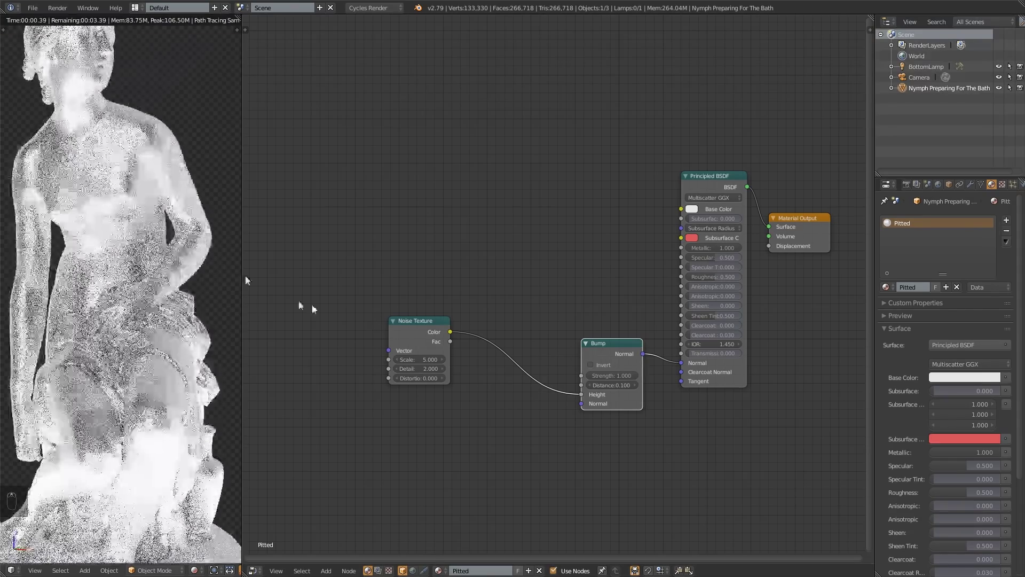
# - Set the Noise Texture's Scale to 75 and check the bumps on the rendered statue
pyautogui.moveTo(407, 360); pyautogui.dragTo(506, 359)
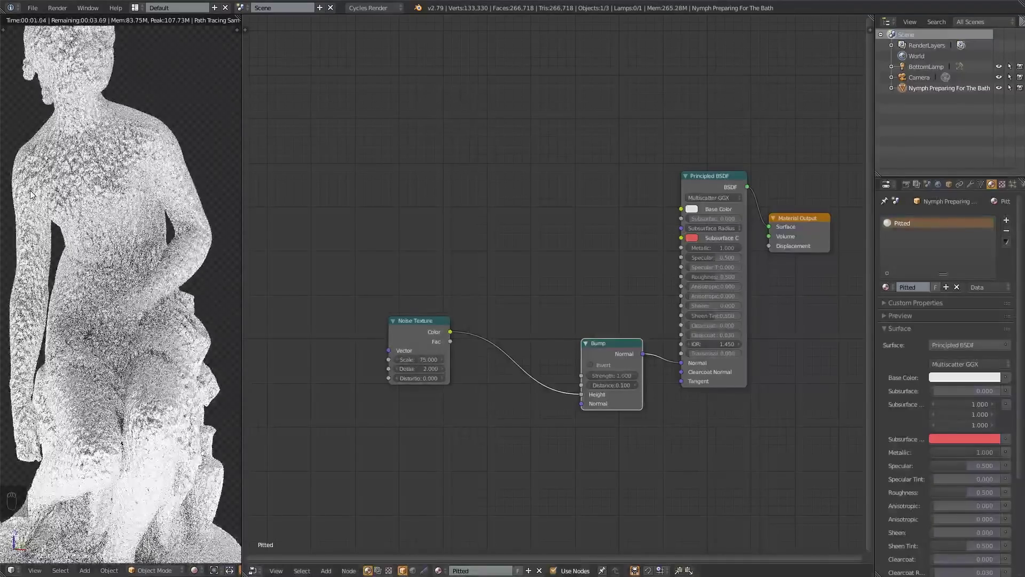
pyautogui.scroll(-5, 124, 223)
pyautogui.scroll(5, 124, 222)
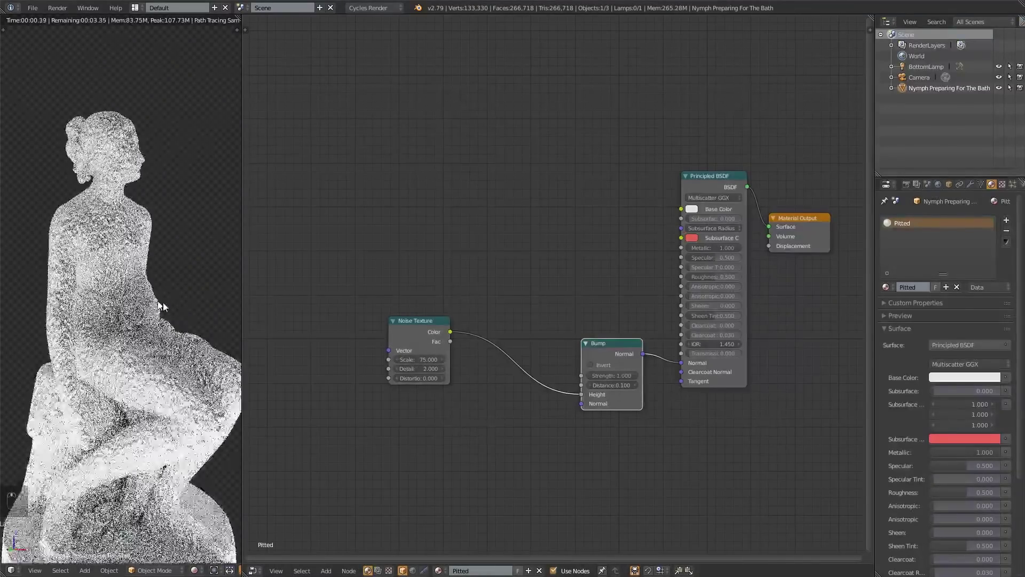
# - Preview the Noise Texture through a Viewer node and map it by Object coordinates with added Texture Coordinate and Mapping nodes
pyautogui.keyDown('ctrl'); pyautogui.keyDown('shift'); pyautogui.click(430, 326); pyautogui.keyUp('shift'); pyautogui.keyUp('ctrl')
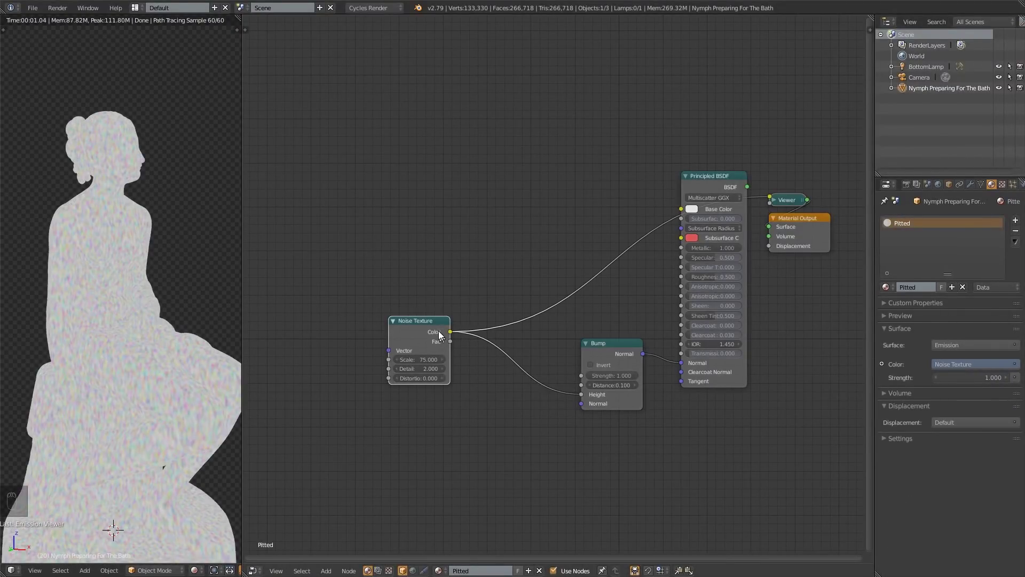
pyautogui.hotkey('ctrl', 't')
pyautogui.moveTo(330, 378); pyautogui.dragTo(507, 394, button='middle')
pyautogui.scroll(1, 500, 398)
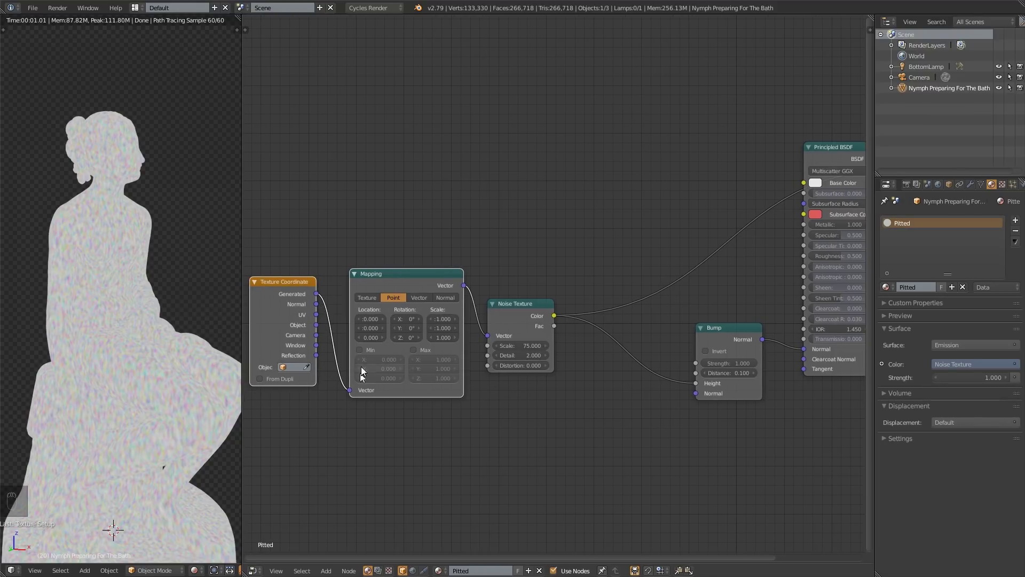
pyautogui.moveTo(316, 325); pyautogui.dragTo(352, 390)
# - Set the Noise Texture's Scale to 65 and save over the existing blend file
pyautogui.moveTo(579, 351); pyautogui.dragTo(473, 352, button='middle')
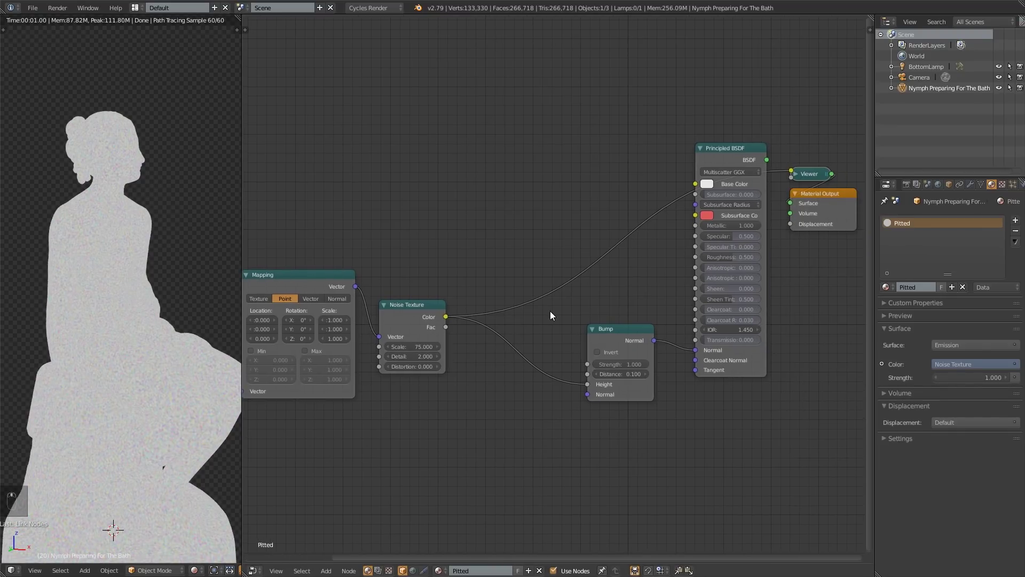
pyautogui.moveTo(412, 346); pyautogui.dragTo(432, 350)
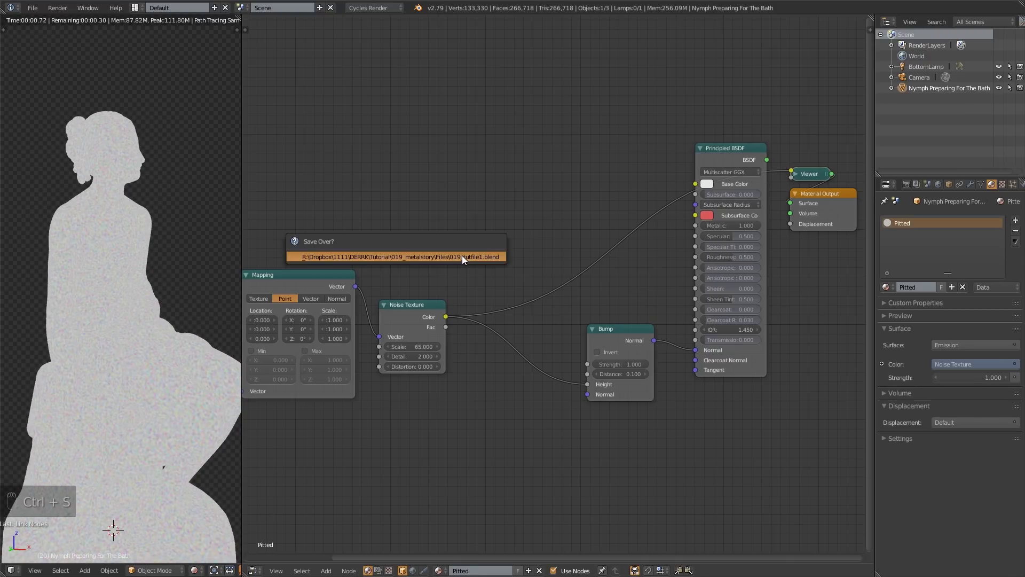
pyautogui.click(462, 255)
# - Move the Noise Texture closer to the Bump node and preview the Principled BSDF on the statue again
pyautogui.scroll(2, 566, 238)
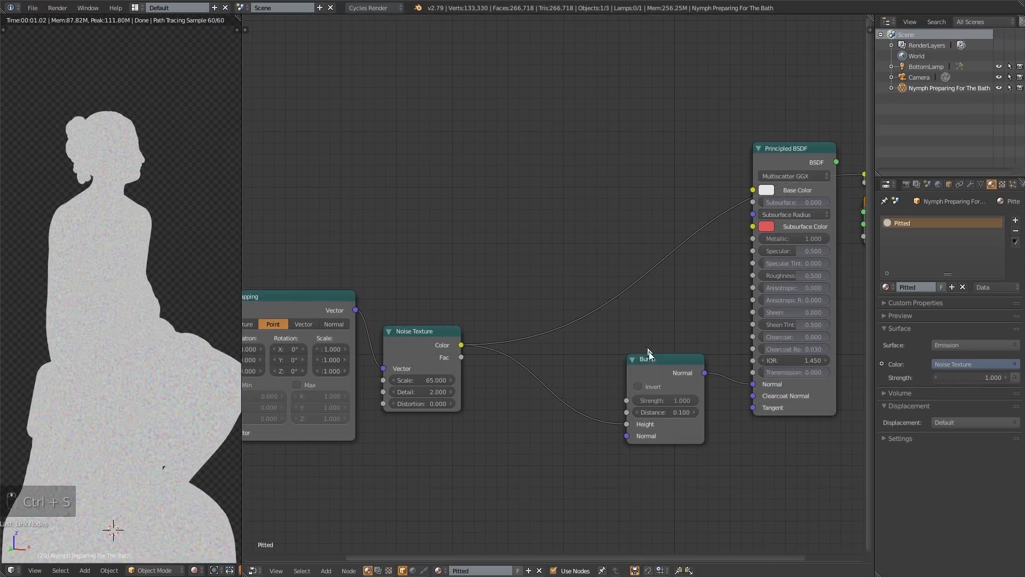
pyautogui.moveTo(443, 332); pyautogui.dragTo(480, 330)
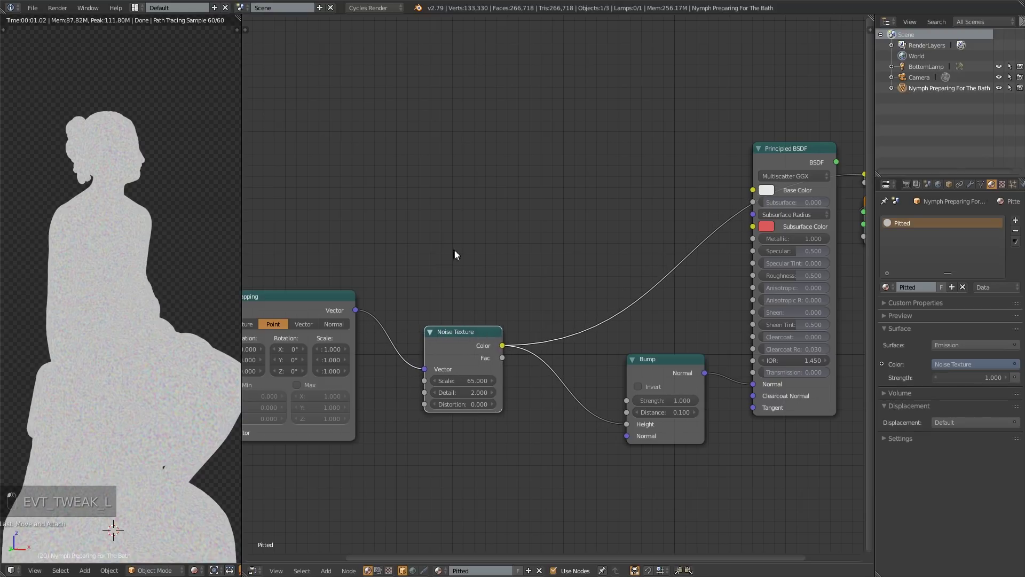
pyautogui.scroll(-1, 690, 227)
pyautogui.moveTo(690, 227); pyautogui.dragTo(549, 209, button='middle')
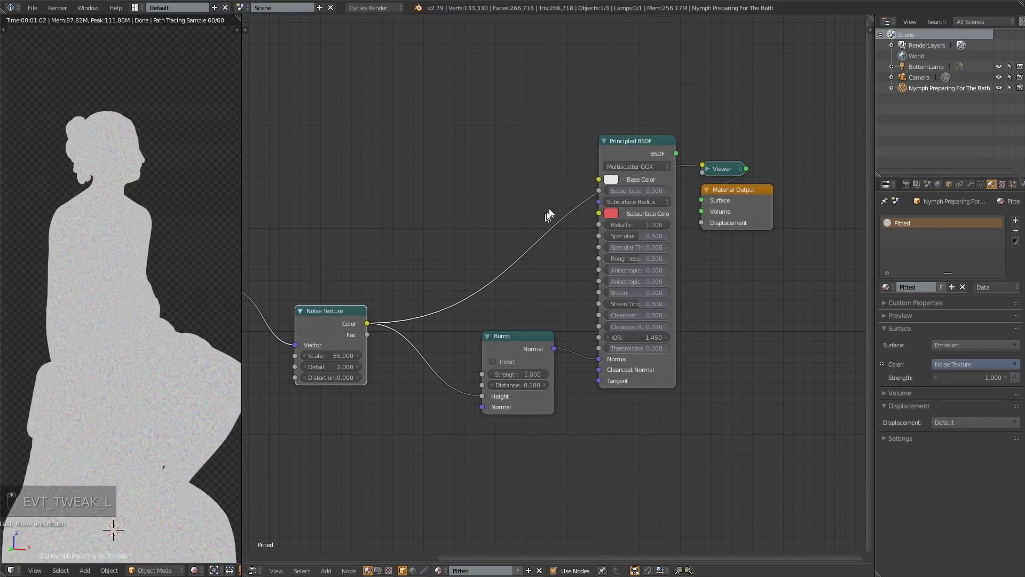
pyautogui.keyDown('ctrl'); pyautogui.keyDown('shift'); pyautogui.click(624, 157); pyautogui.keyUp('shift'); pyautogui.keyUp('ctrl')
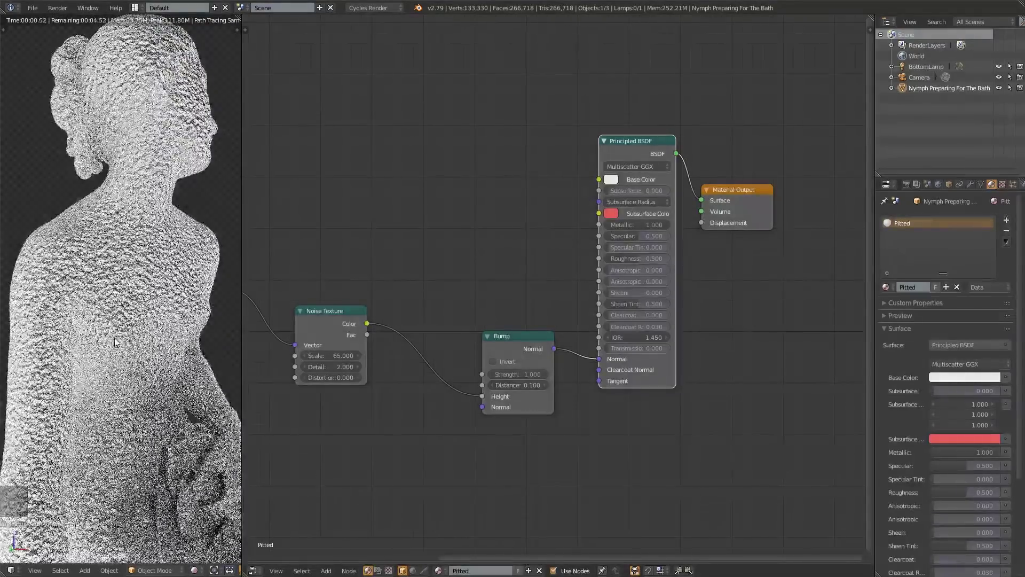
pyautogui.moveTo(114, 342)
pyautogui.mouseDown(button='middle')
pyautogui.moveTo(86, 348)
pyautogui.moveTo(114, 347)
pyautogui.mouseUp(button='middle')
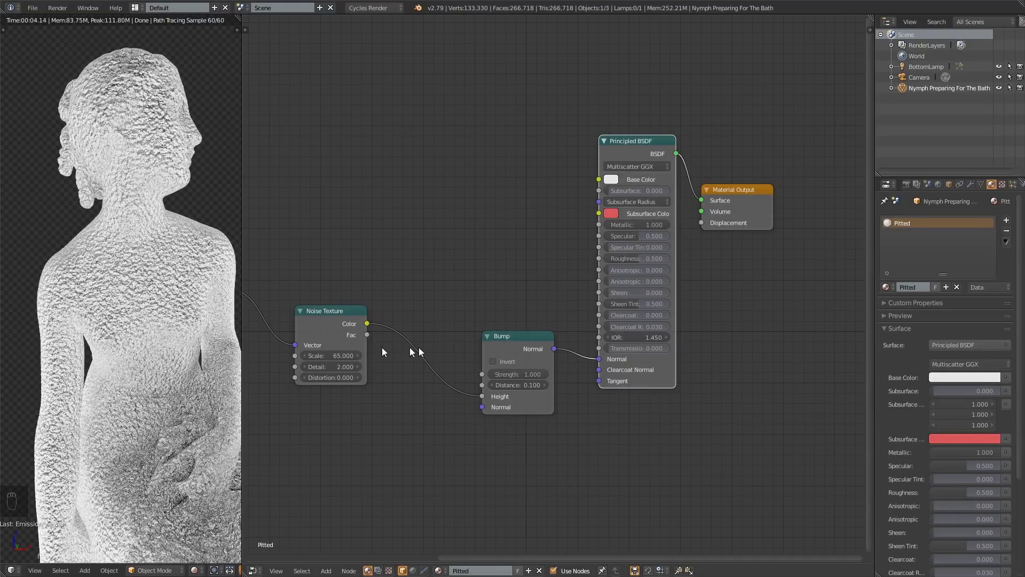
# - Spread the Noise Texture and Bump nodes apart and insert a ColorRamp node into the link between them
pyautogui.moveTo(531, 338); pyautogui.dragTo(528, 367)
pyautogui.scroll(-2, 374, 336)
pyautogui.moveTo(374, 336); pyautogui.dragTo(456, 338, button='middle')
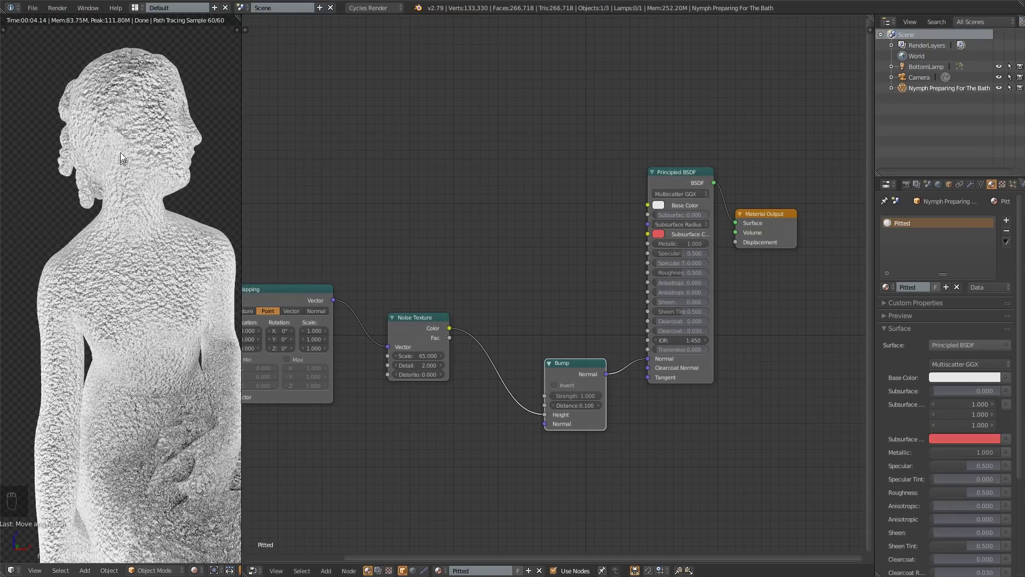
pyautogui.scroll(3, 117, 176)
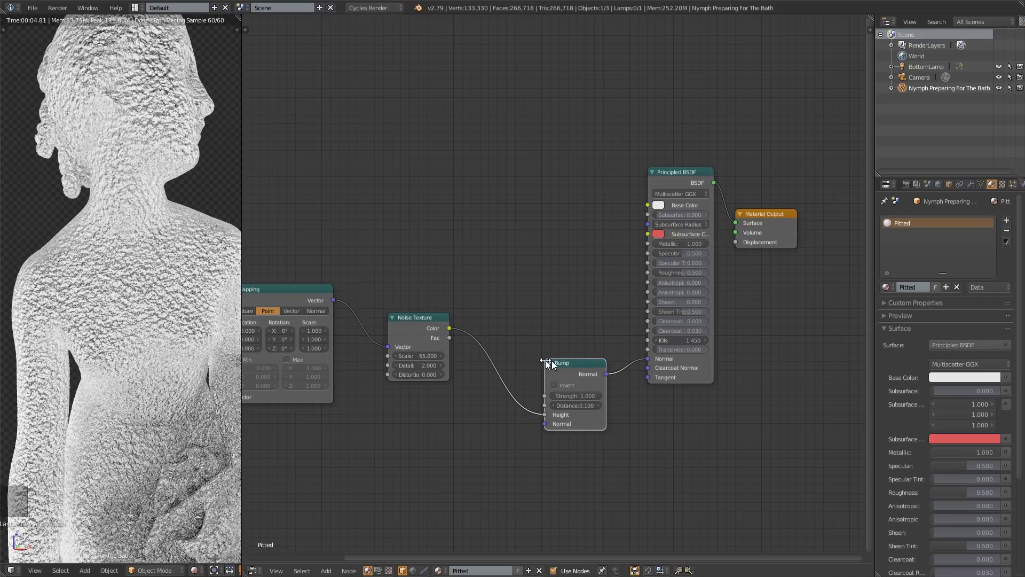
pyautogui.moveTo(421, 324); pyautogui.dragTo(399, 317)
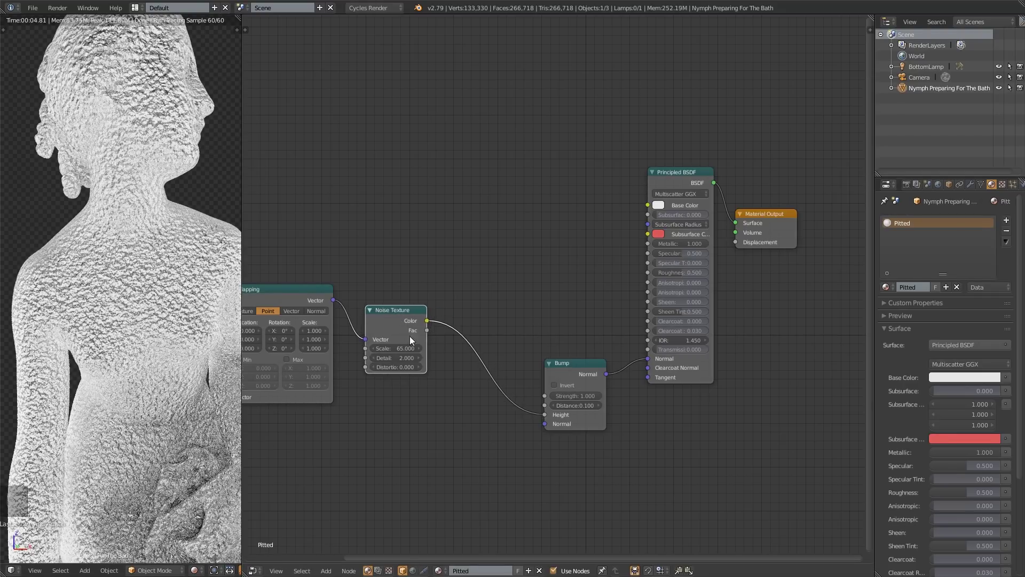
pyautogui.moveTo(605, 374); pyautogui.dragTo(614, 351)
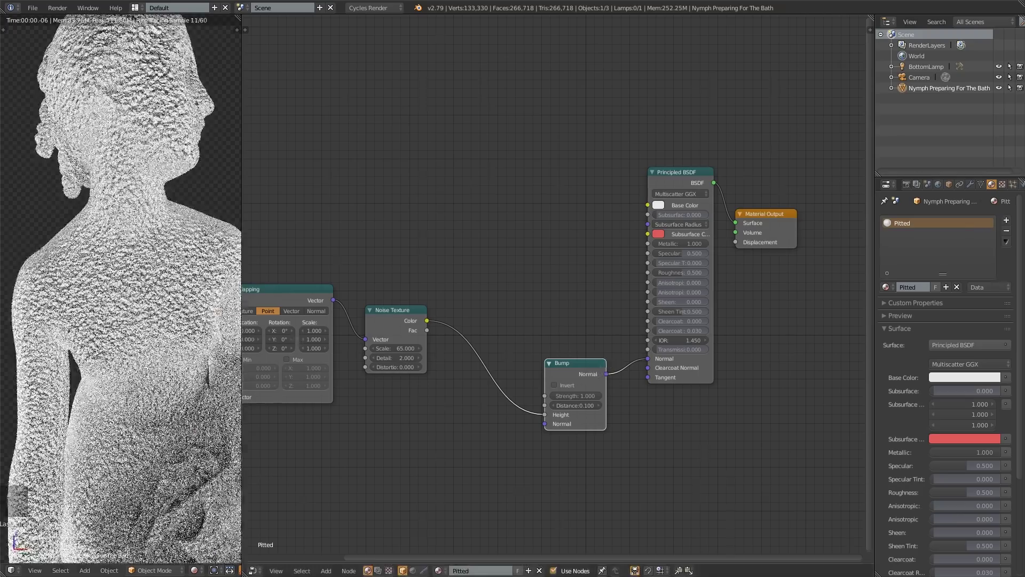
pyautogui.hotkey('shift', 'a')
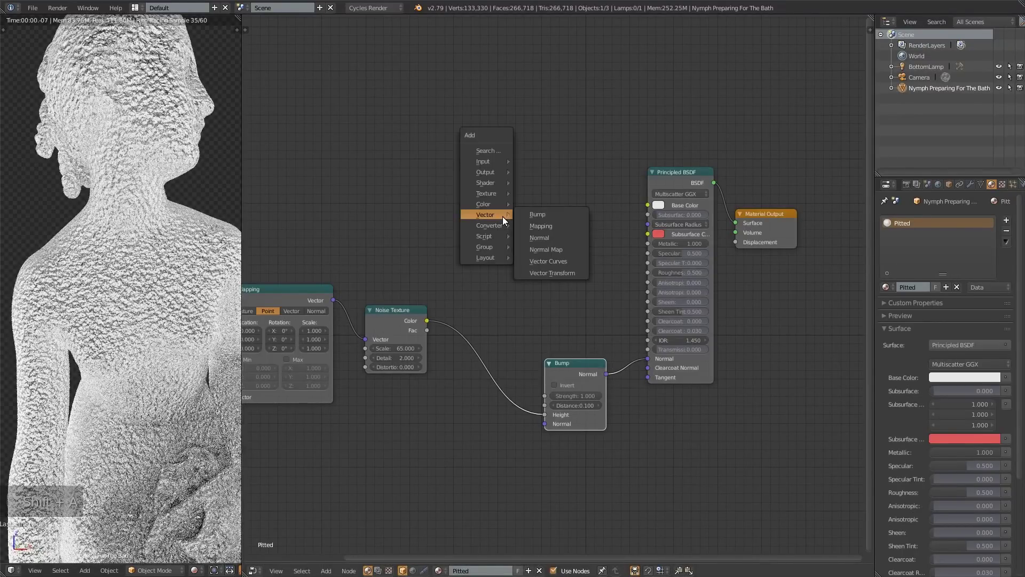
pyautogui.moveTo(495, 226)
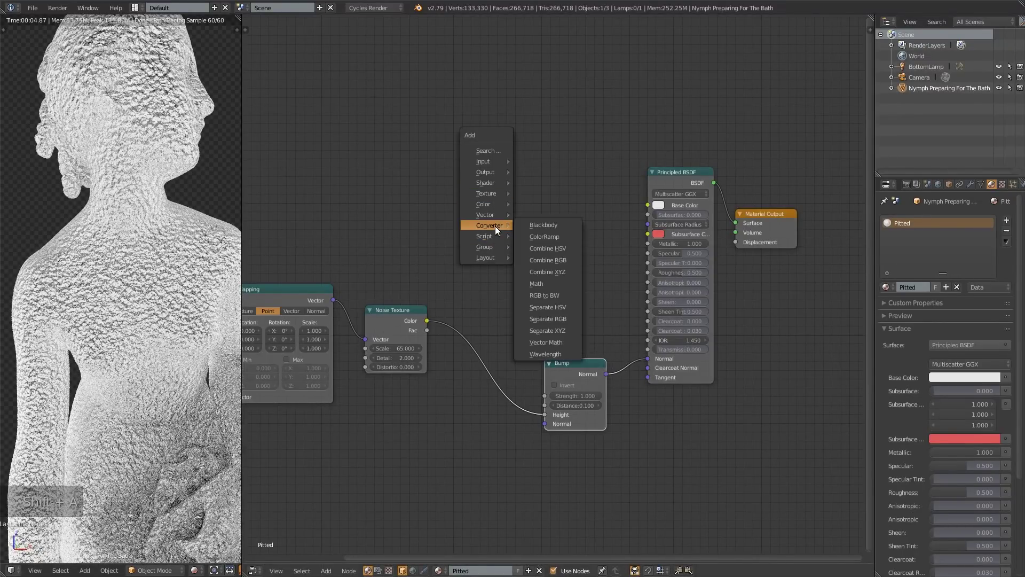
pyautogui.click(544, 236)
pyautogui.click(459, 319)
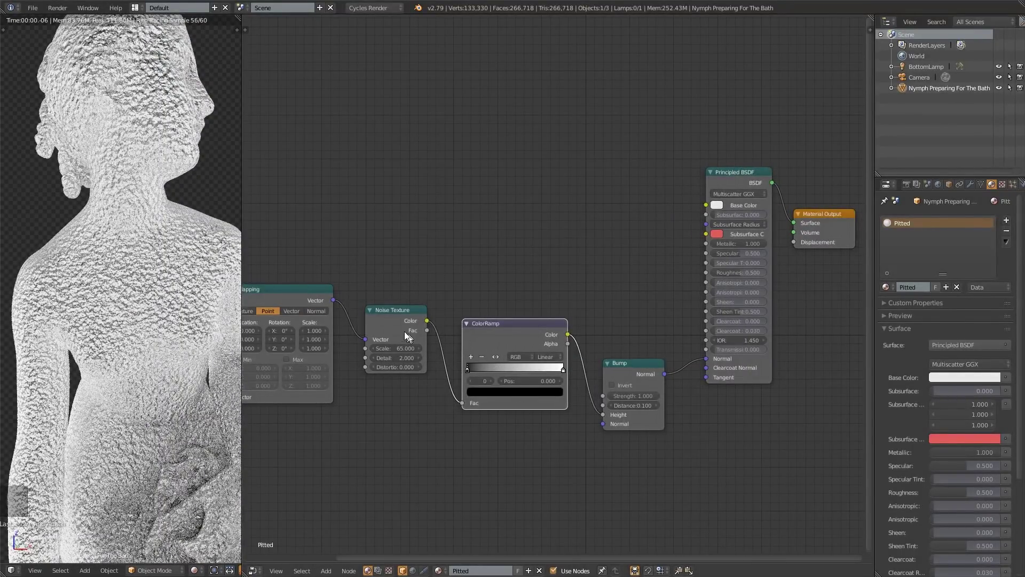
# - Preview the Noise Texture, the ColorRamp and the Principled BSDF in turn on the statue to compare their outputs
pyautogui.keyDown('ctrl'); pyautogui.keyDown('shift'); pyautogui.click(398, 328); pyautogui.keyUp('shift'); pyautogui.keyUp('ctrl')
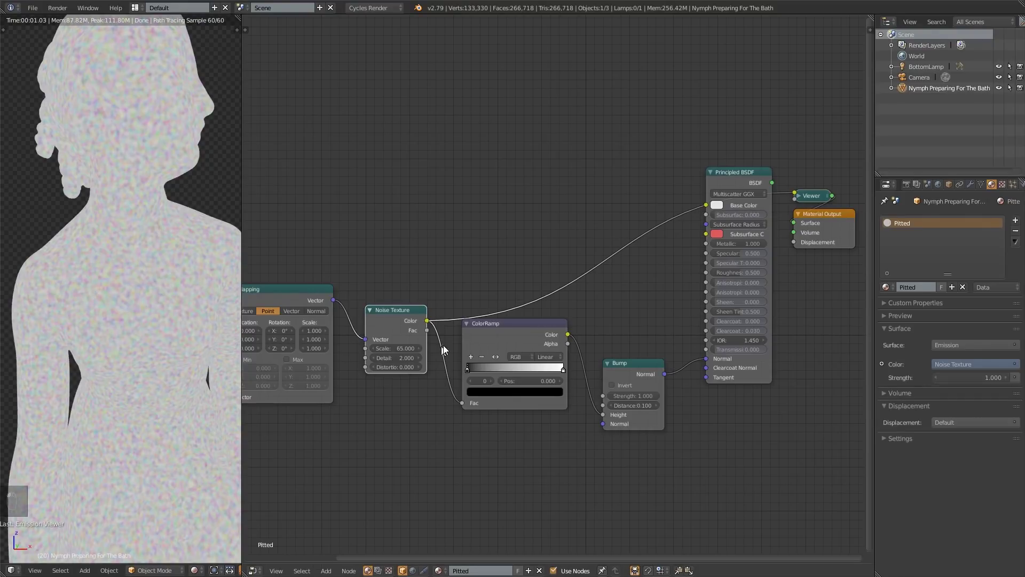
pyautogui.keyDown('ctrl'); pyautogui.keyDown('shift'); pyautogui.click(520, 325); pyautogui.keyUp('shift'); pyautogui.keyUp('ctrl')
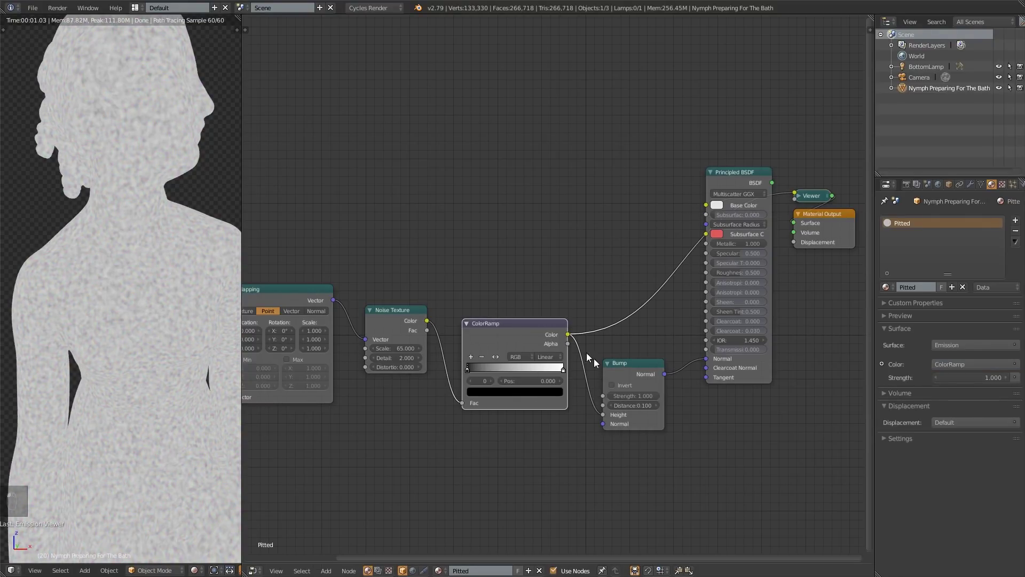
pyautogui.keyDown('ctrl'); pyautogui.keyDown('shift'); pyautogui.click(732, 174); pyautogui.keyUp('shift'); pyautogui.keyUp('ctrl')
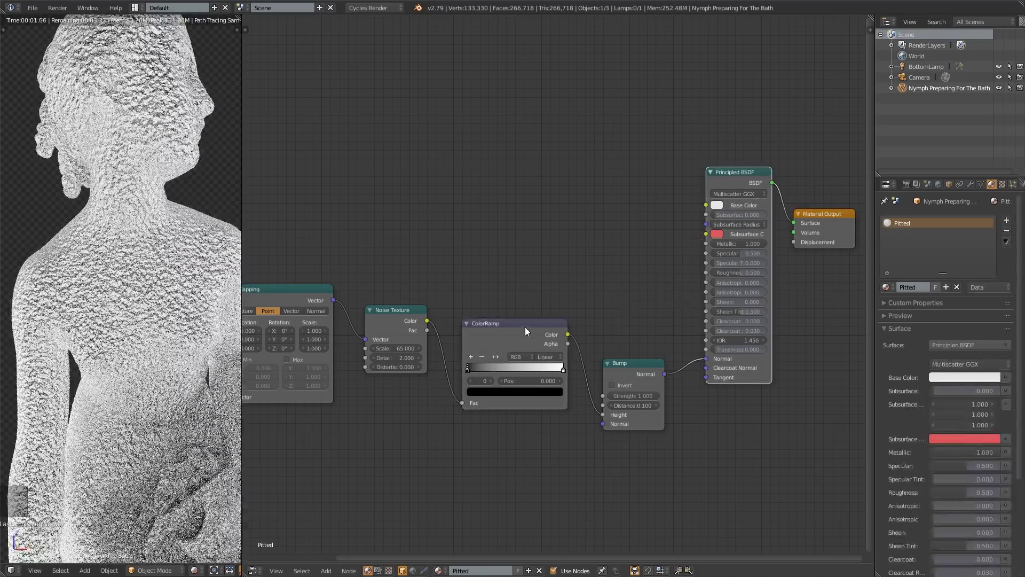
# - Preview the ColorRamp, flip it, and bring its stops close together with the black stop at 0.454
pyautogui.keyDown('ctrl'); pyautogui.keyDown('shift'); pyautogui.click(525, 327); pyautogui.keyUp('shift'); pyautogui.keyUp('ctrl')
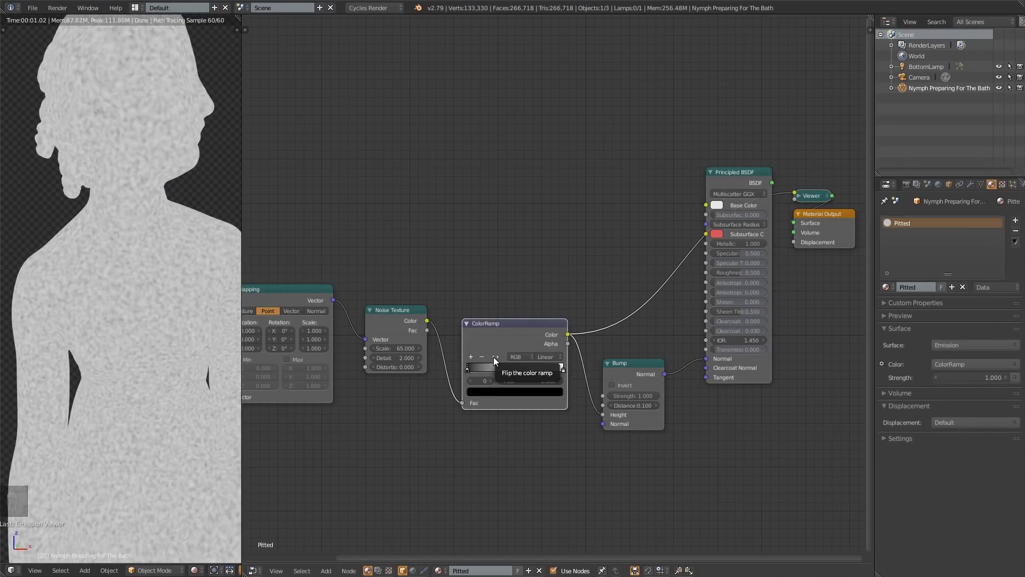
pyautogui.click(496, 357)
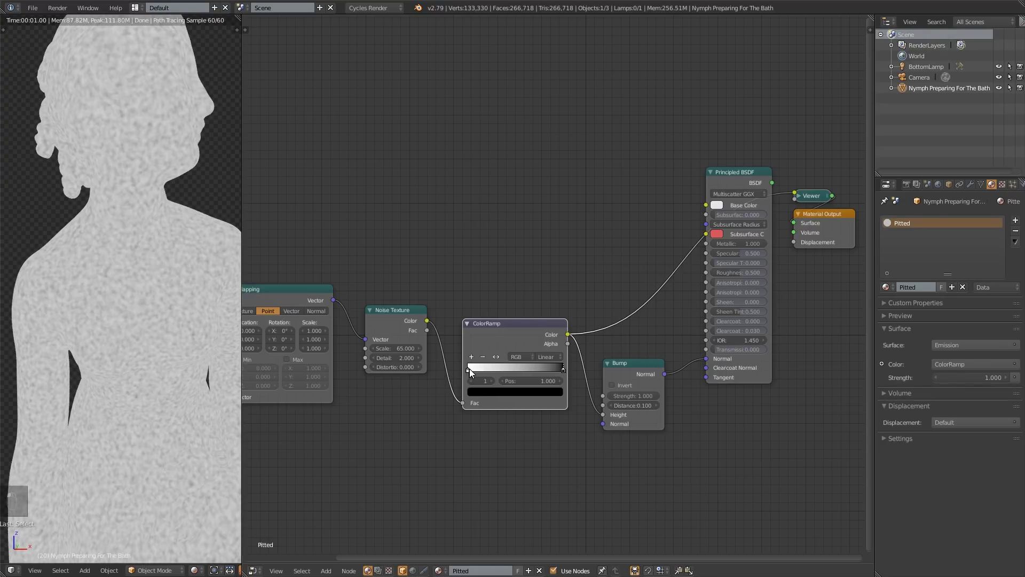
pyautogui.moveTo(470, 368); pyautogui.dragTo(489, 369)
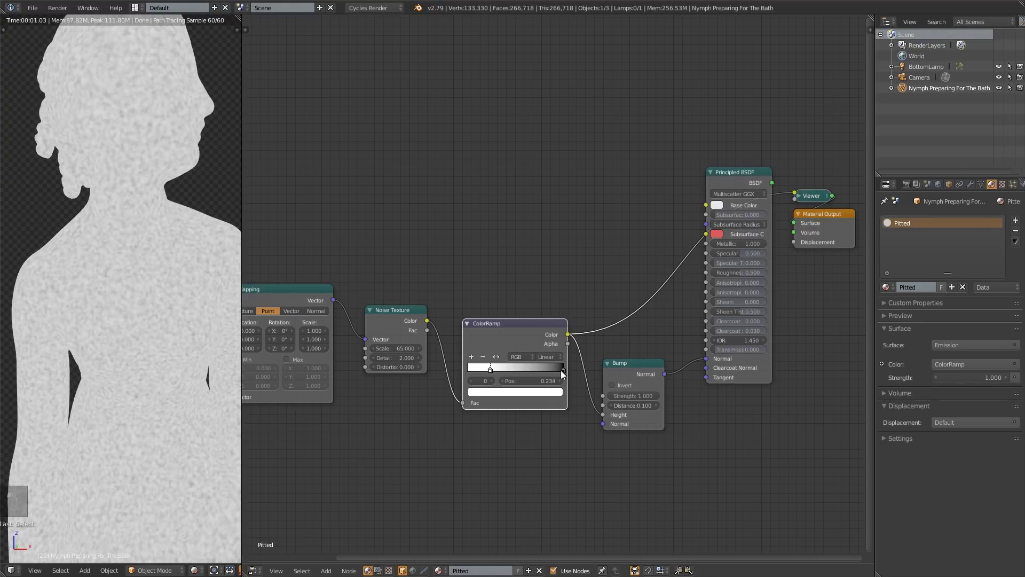
pyautogui.moveTo(560, 368); pyautogui.dragTo(510, 371)
# - Preview the Bump node's output on the statue and enable its Invert option
pyautogui.keyDown('ctrl'); pyautogui.keyDown('shift'); pyautogui.click(613, 367); pyautogui.keyUp('shift'); pyautogui.keyUp('ctrl')
pyautogui.scroll(3, 133, 270)
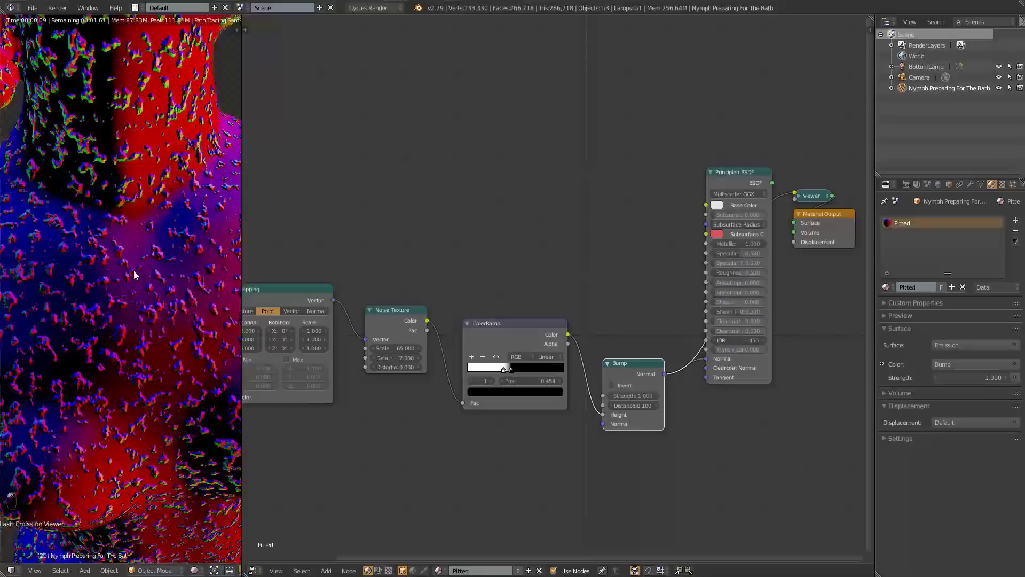
pyautogui.scroll(-2, 110, 287)
pyautogui.scroll(3, 151, 234)
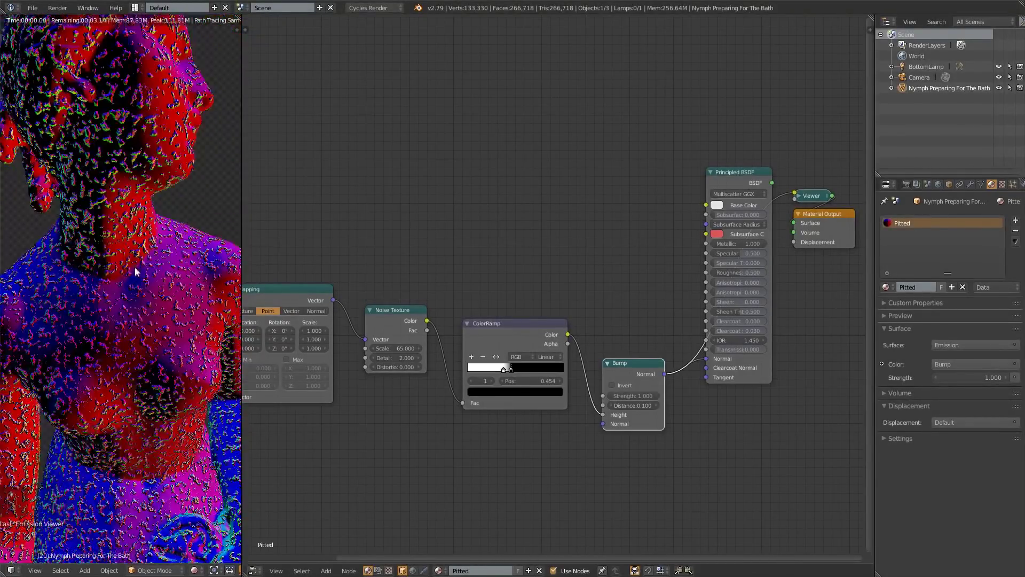
pyautogui.scroll(-1, 579, 245)
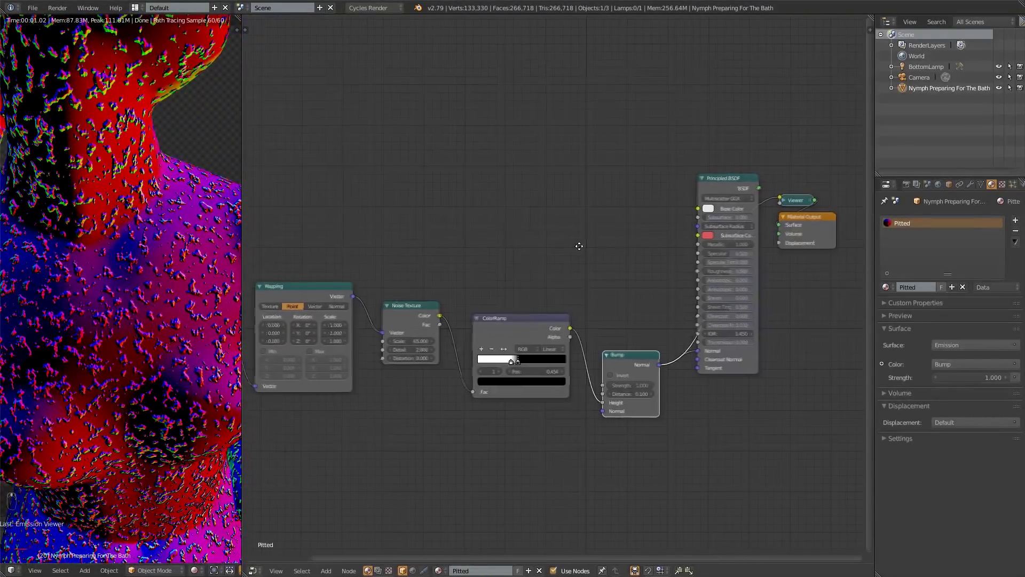
pyautogui.moveTo(570, 340); pyautogui.dragTo(607, 331, button='middle')
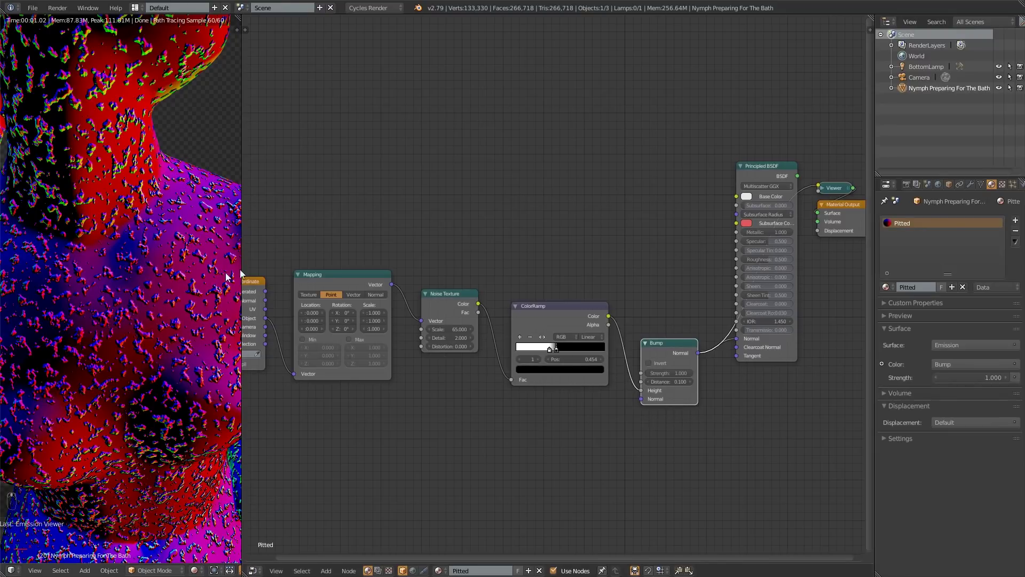
pyautogui.click(649, 363)
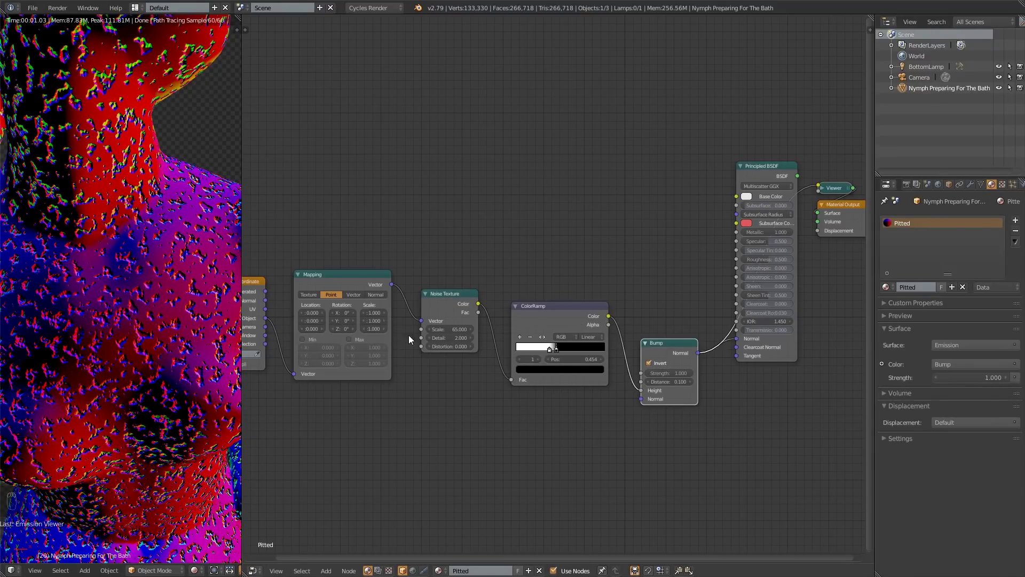
pyautogui.scroll(-4, 146, 296)
pyautogui.scroll(2, 146, 296)
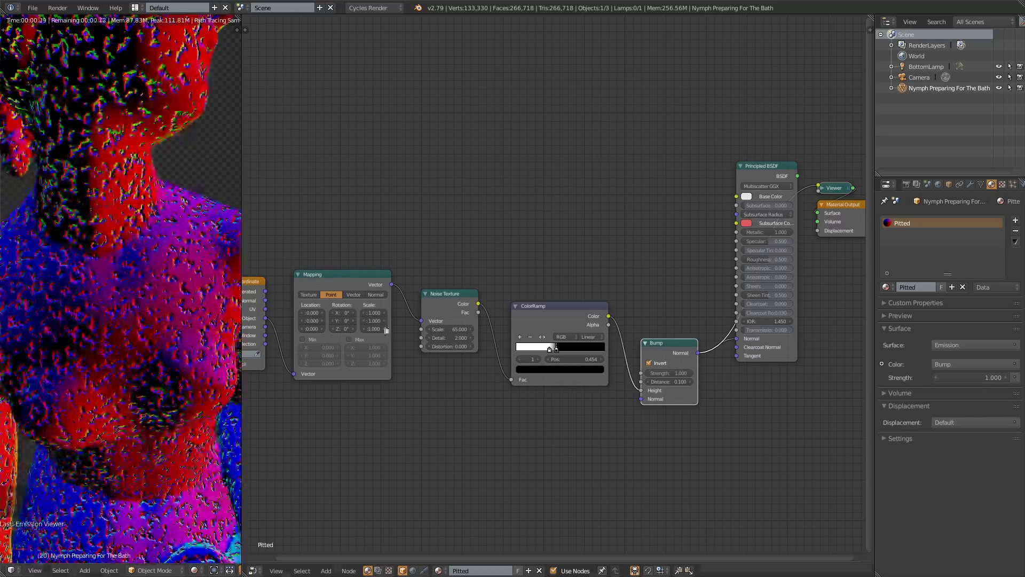
# - Move the ColorRamp's black stop to about 0.372 and white stop to 0.266, and set the Noise Texture's Scale to 60
pyautogui.moveTo(550, 348); pyautogui.dragTo(551, 349)
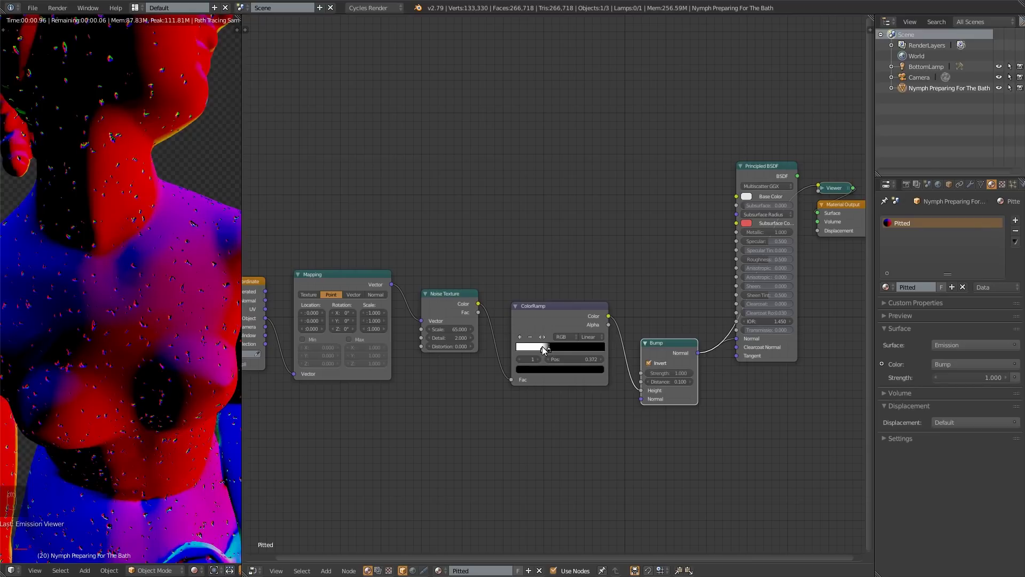
pyautogui.moveTo(542, 348); pyautogui.dragTo(539, 351)
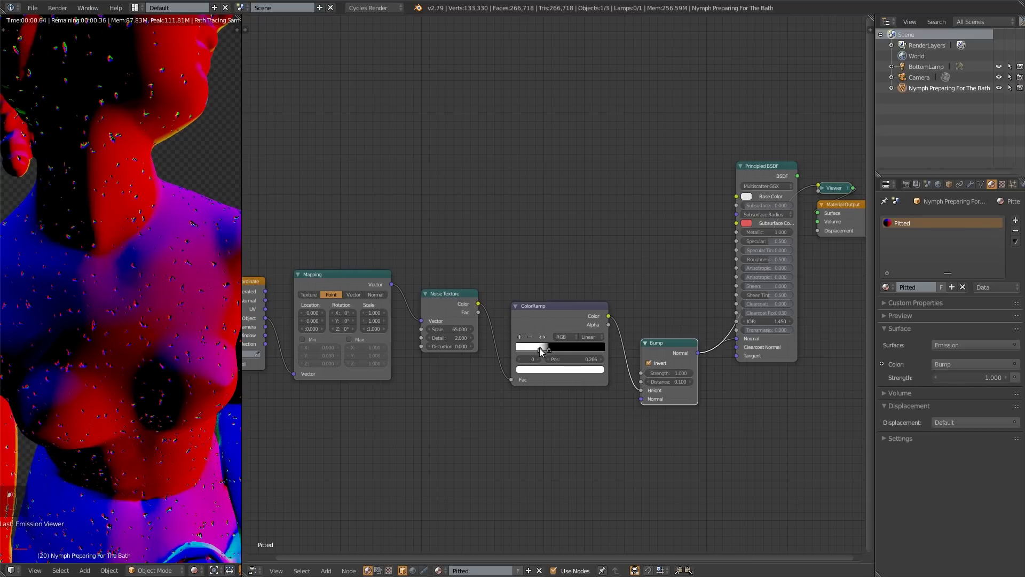
pyautogui.moveTo(451, 329)
pyautogui.mouseDown()
pyautogui.moveTo(435, 329)
pyautogui.moveTo(451, 330)
pyautogui.mouseUp()
# - Move the Material Output farther from the Principled BSDF, preview the full shader and inspect the pits across the statue
pyautogui.moveTo(754, 251); pyautogui.dragTo(677, 261, button='middle')
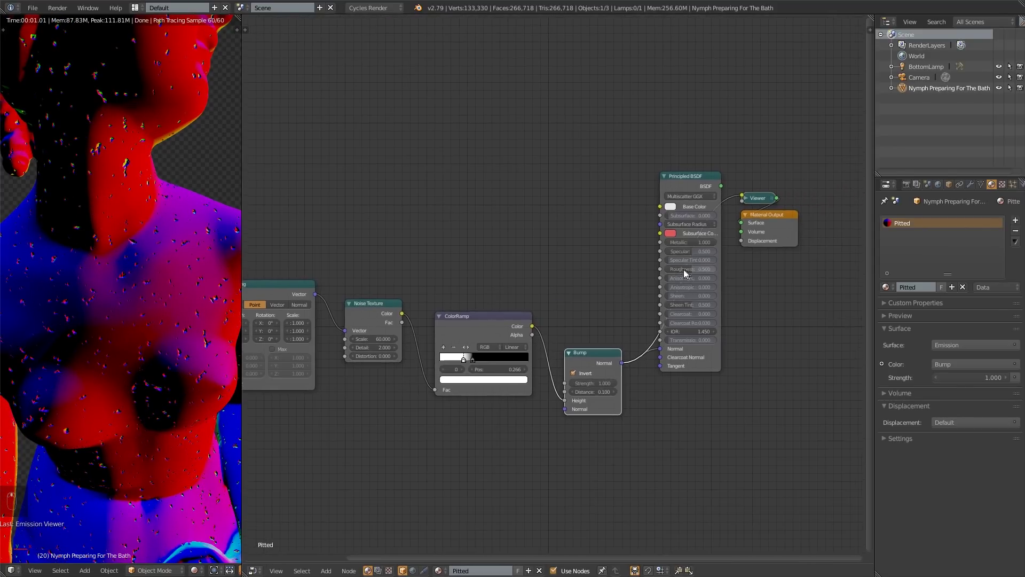
pyautogui.scroll(4, 677, 261)
pyautogui.moveTo(814, 208); pyautogui.dragTo(858, 223)
pyautogui.moveTo(748, 219); pyautogui.dragTo(677, 212, button='middle')
pyautogui.keyDown('ctrl'); pyautogui.keyDown('shift'); pyautogui.click(631, 146); pyautogui.keyUp('shift'); pyautogui.keyUp('ctrl')
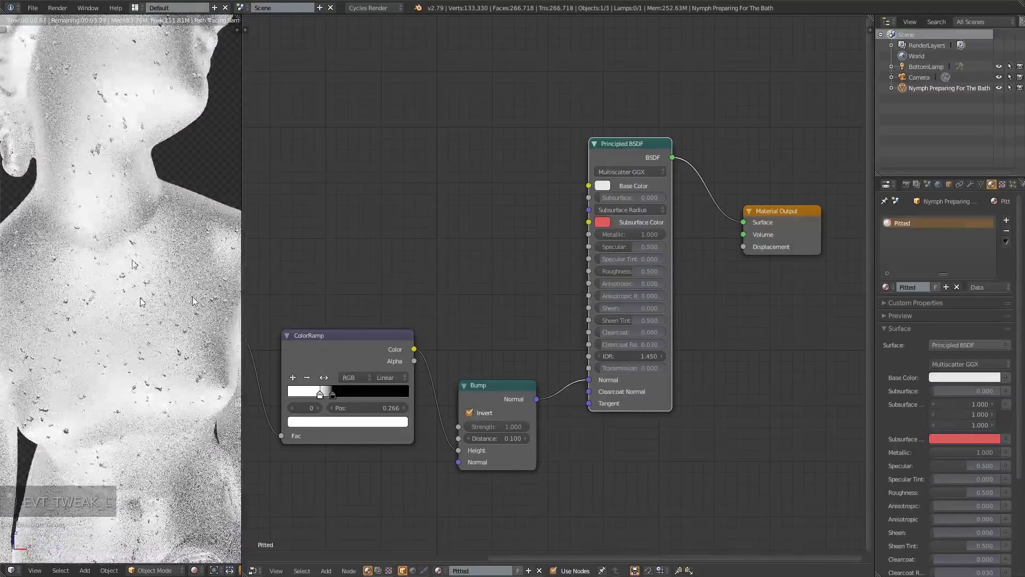
pyautogui.scroll(-1, 99, 377)
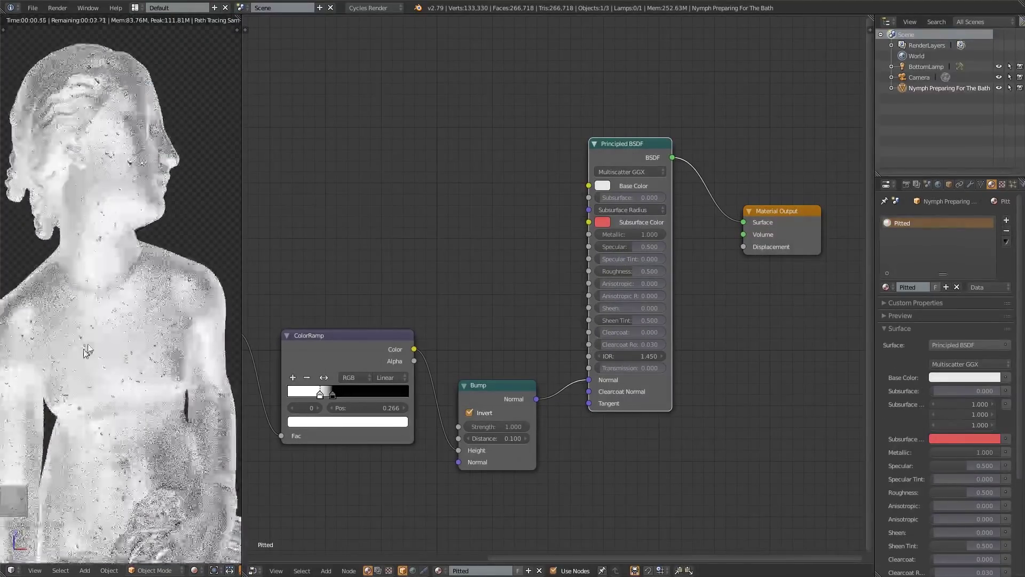
pyautogui.scroll(2, 63, 209)
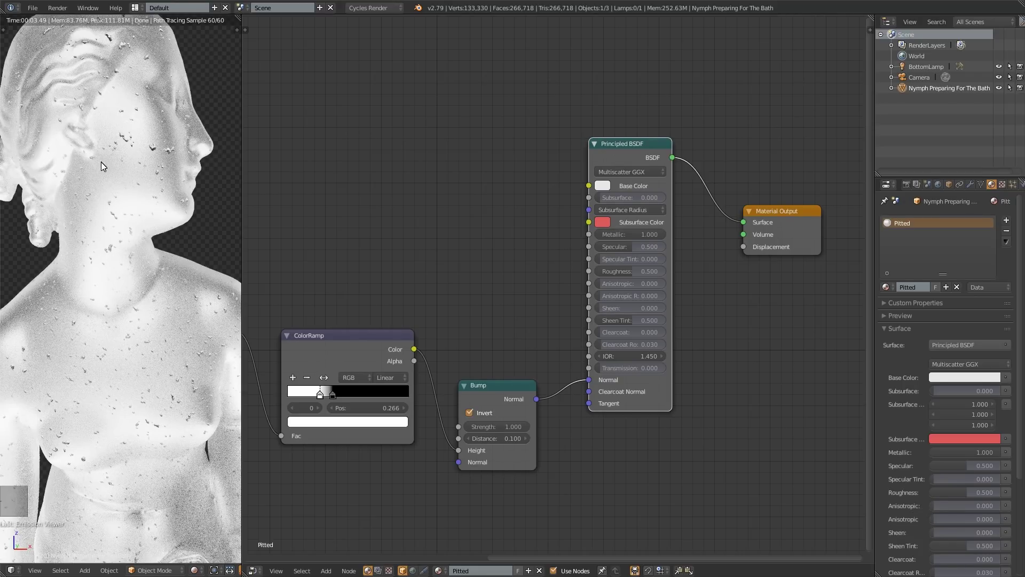
pyautogui.scroll(-3, 103, 167)
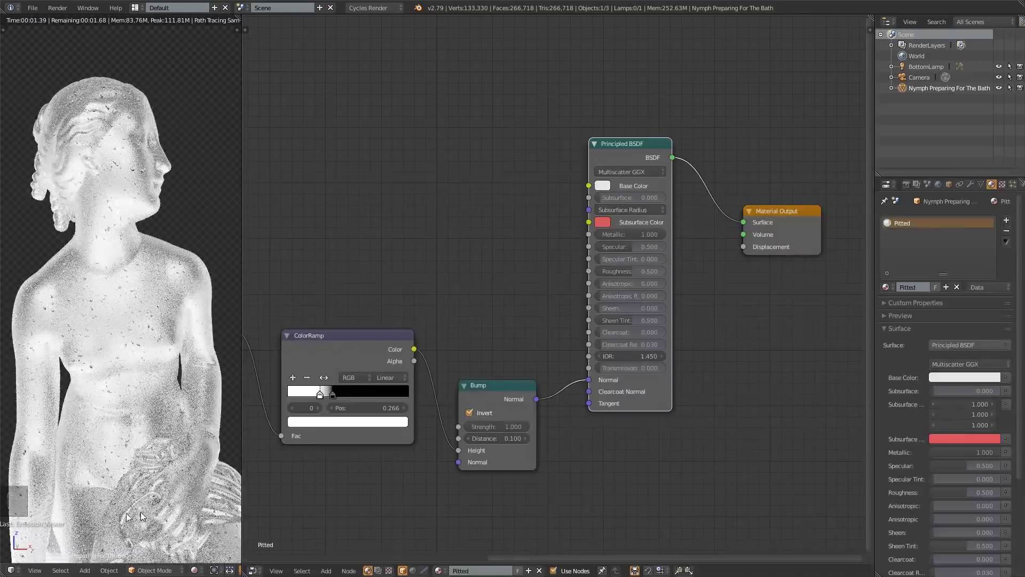
pyautogui.scroll(5, 109, 357)
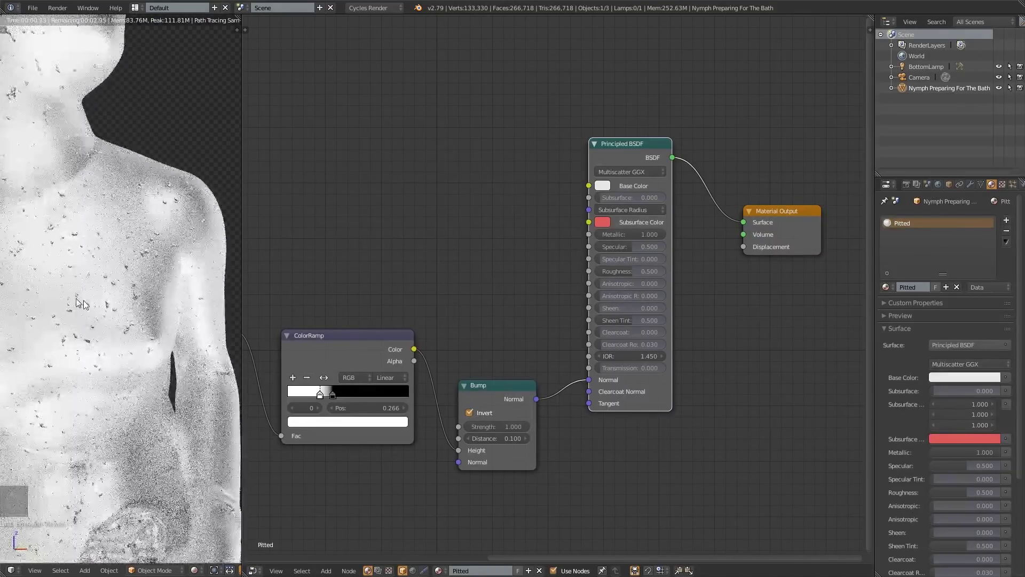
pyautogui.scroll(3, 42, 294)
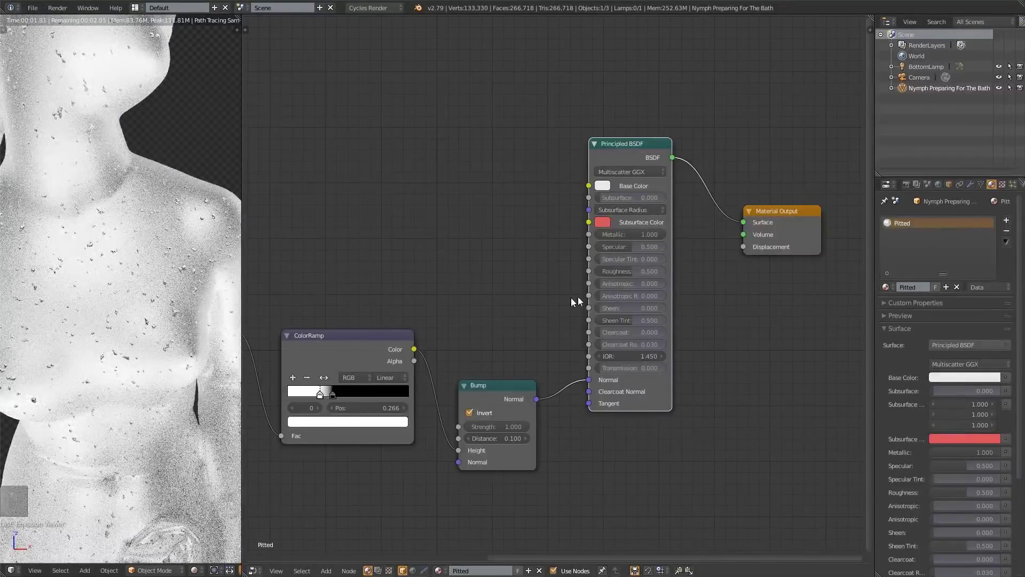
# - Set the Principled BSDF's Roughness to 0.200 and save over the existing blend file
pyautogui.moveTo(655, 271); pyautogui.dragTo(634, 271)
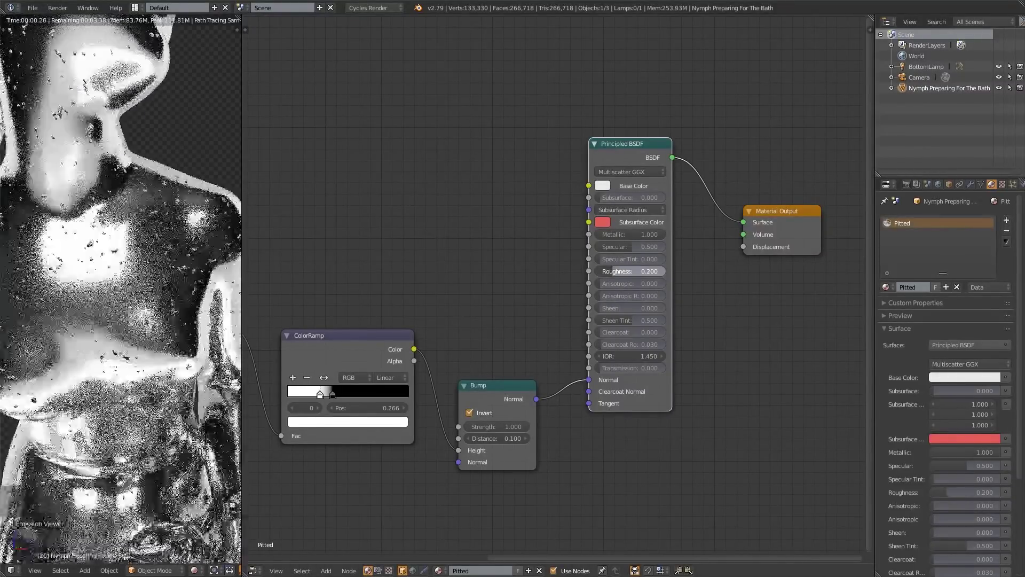
pyautogui.hotkey('ctrl', 's')
pyautogui.click(460, 239)
pyautogui.moveTo(354, 255); pyautogui.dragTo(396, 258, button='middle')
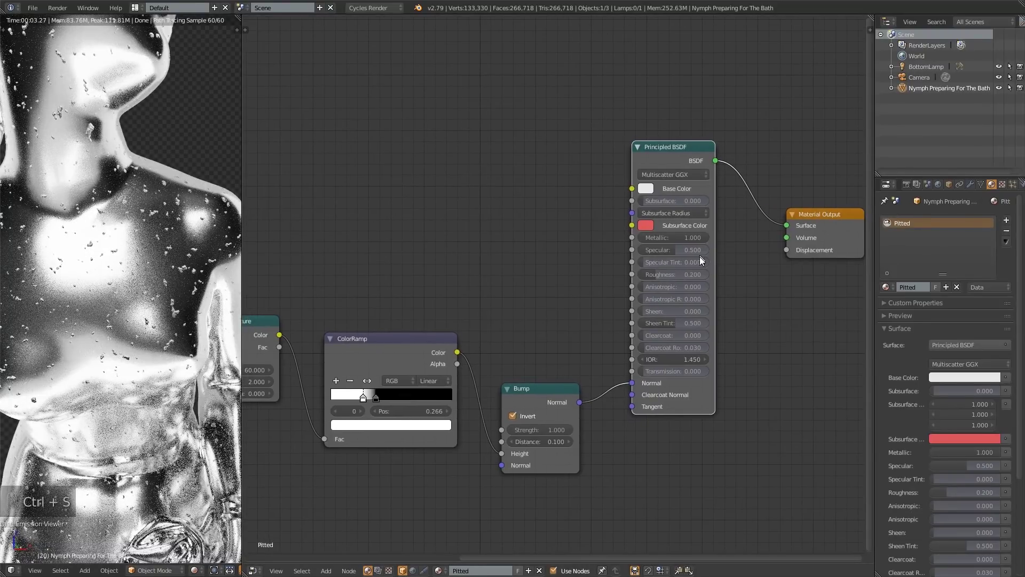
# - Set the Principled BSDF's Roughness to 0.000 and inspect the pits in the statue's reflections up close
pyautogui.moveTo(655, 274); pyautogui.dragTo(633, 274)
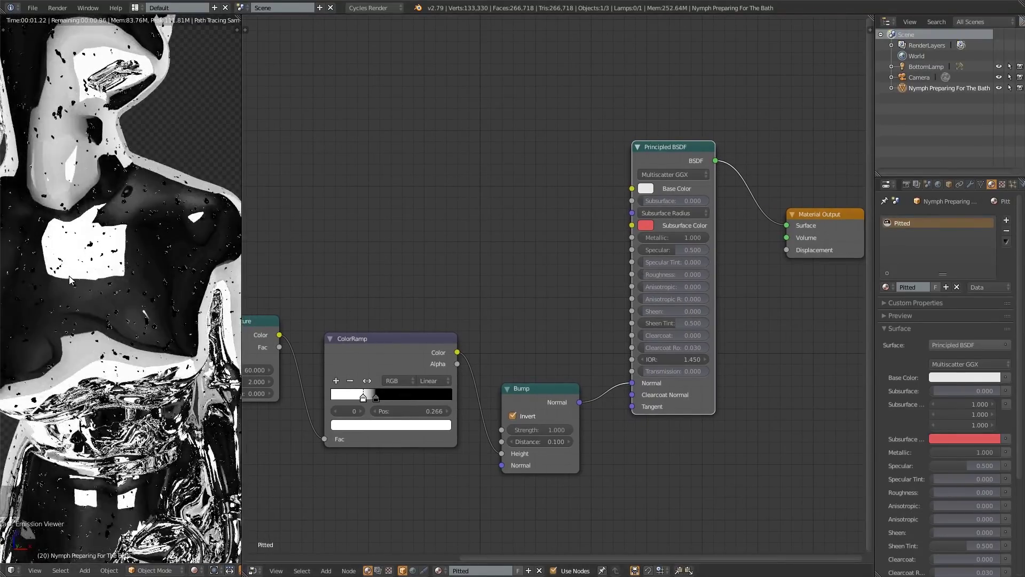
pyautogui.scroll(4, 74, 276)
pyautogui.scroll(-7, 74, 274)
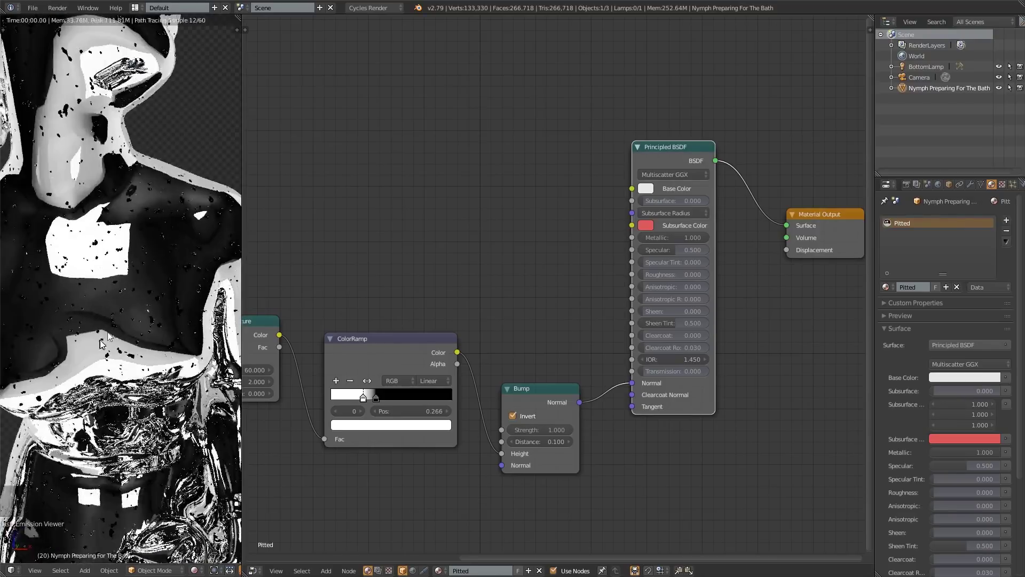
pyautogui.moveTo(136, 303); pyautogui.dragTo(79, 343, button='middle')
pyautogui.scroll(6, 79, 346)
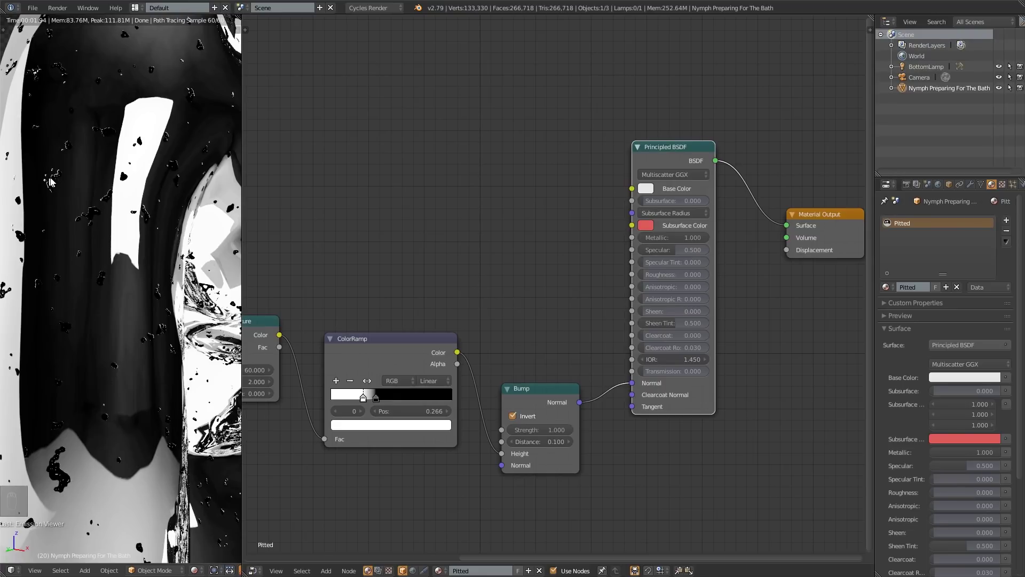
# - Reposition the ColorRamp node and link its Color output to the Principled BSDF's Roughness input
pyautogui.moveTo(590, 227); pyautogui.dragTo(613, 243, button='middle')
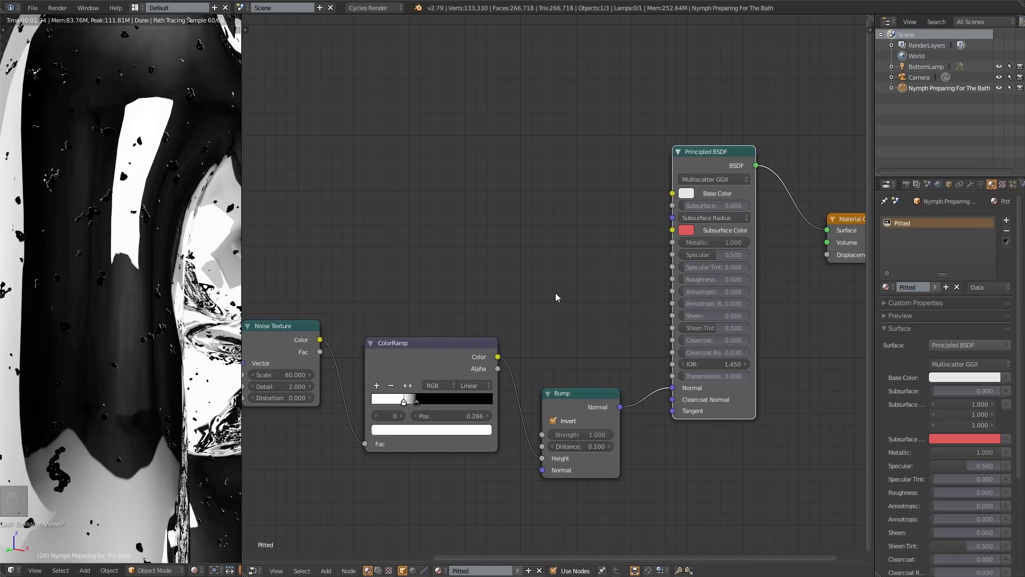
pyautogui.moveTo(466, 354); pyautogui.dragTo(675, 278)
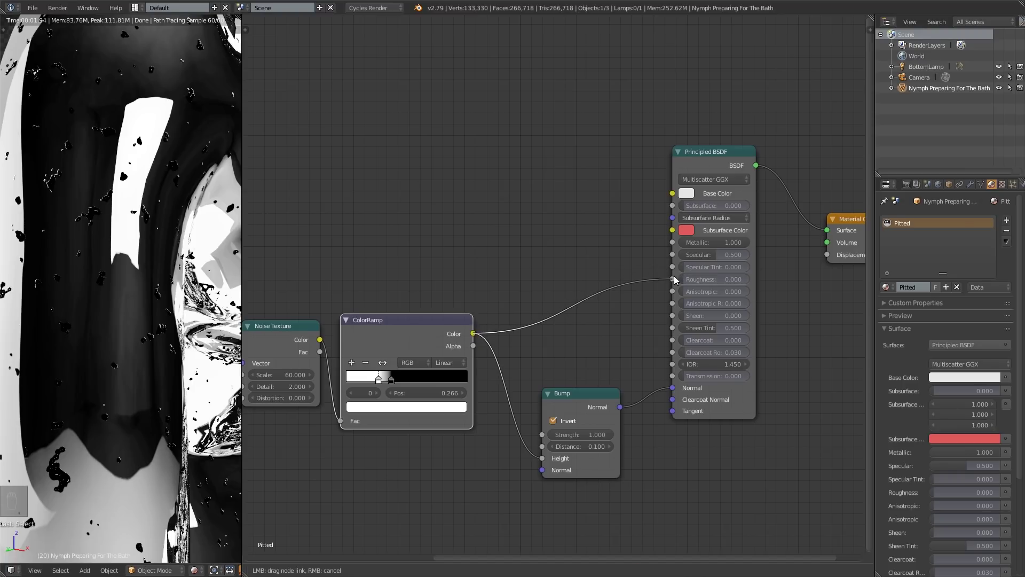
# - Complete the ColorRamp's link into the Principled BSDF's Roughness input and preview the ColorRamp's mask on the statue
pyautogui.moveTo(675, 279); pyautogui.dragTo(680, 283)
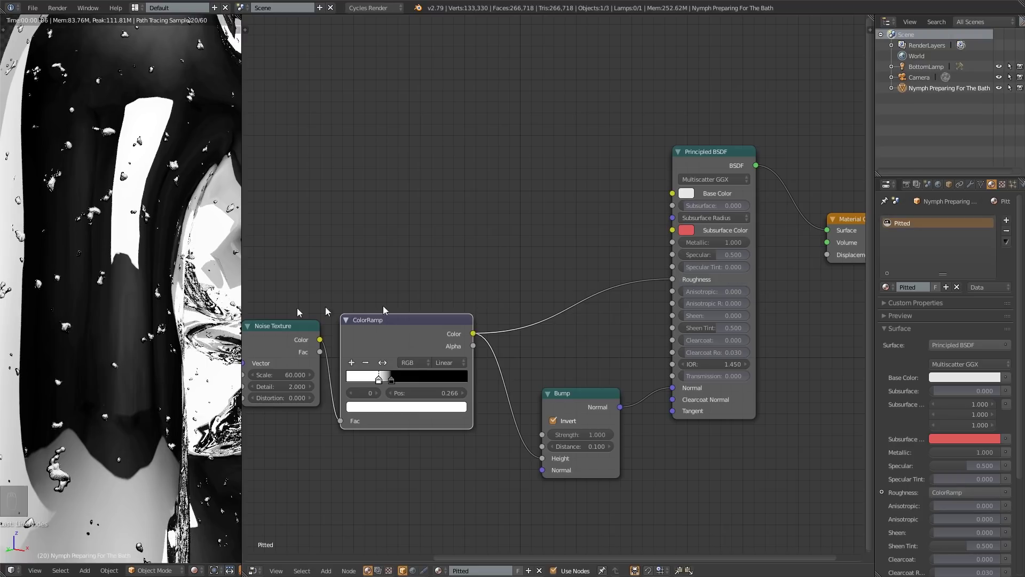
pyautogui.keyDown('ctrl'); pyautogui.keyDown('shift'); pyautogui.click(381, 335); pyautogui.keyUp('shift'); pyautogui.keyUp('ctrl')
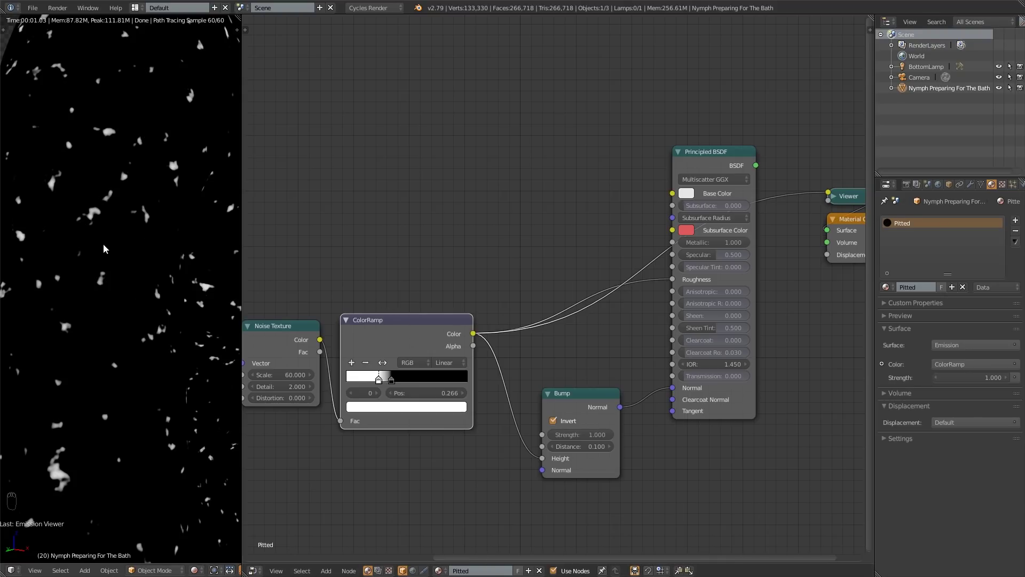
pyautogui.moveTo(361, 258); pyautogui.dragTo(388, 258, button='middle')
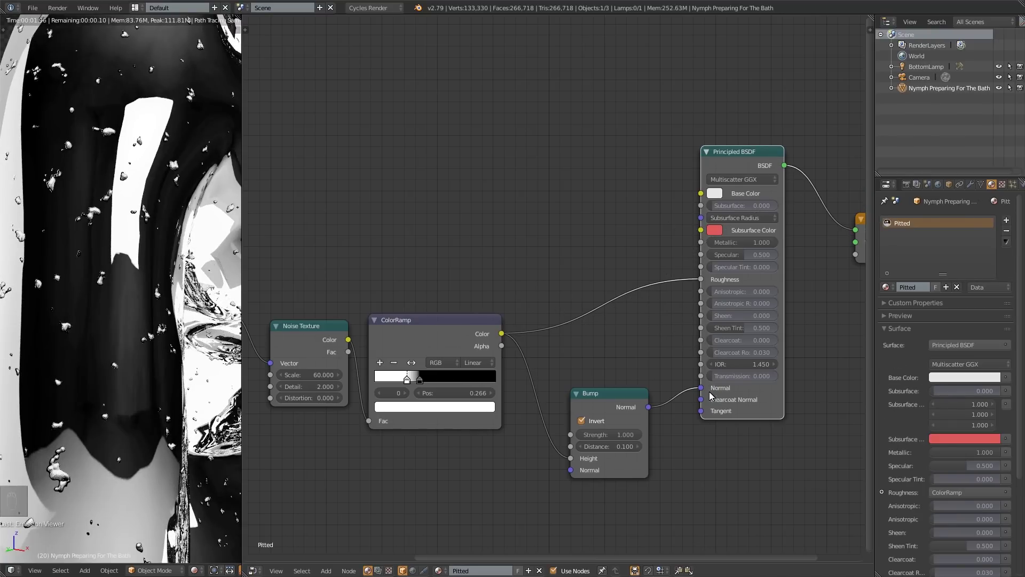
# - Unlink the Bump node from the Principled BSDF's Normal input to compare the surface, and restore the link
pyautogui.moveTo(701, 388); pyautogui.dragTo(665, 412)
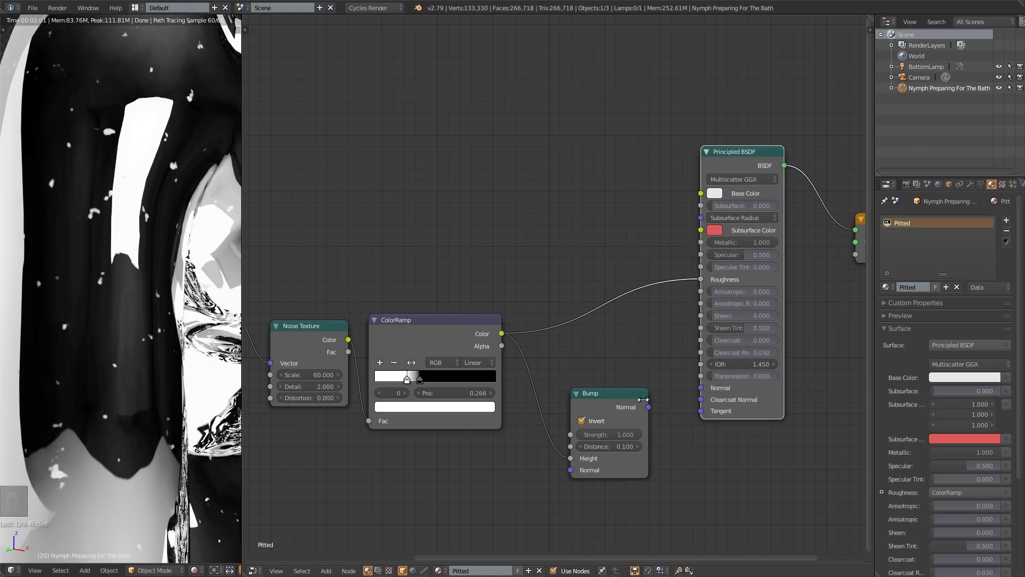
pyautogui.moveTo(648, 407); pyautogui.dragTo(701, 388)
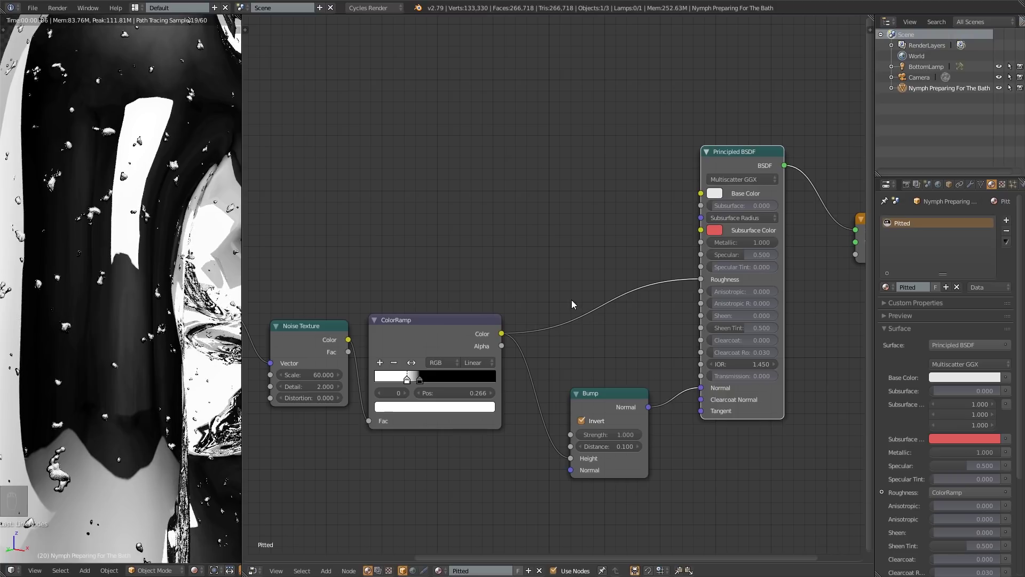
# - Add a Math node set to Add on the link between the ColorRamp and the Principled BSDF's Roughness input
pyautogui.hotkey('shift', 'a')
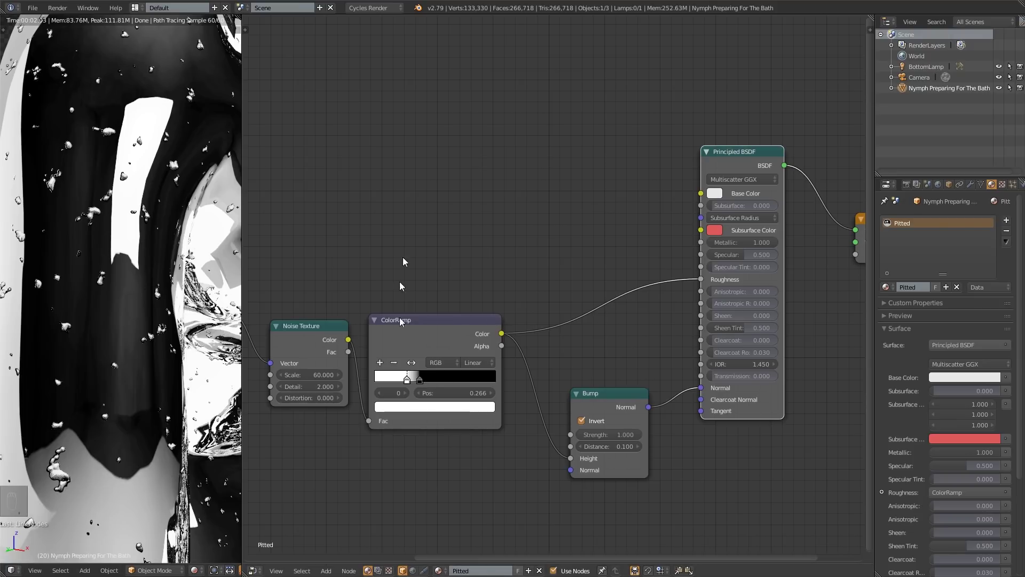
pyautogui.hotkey('shift', 'a')
pyautogui.moveTo(486, 306)
pyautogui.click(550, 326)
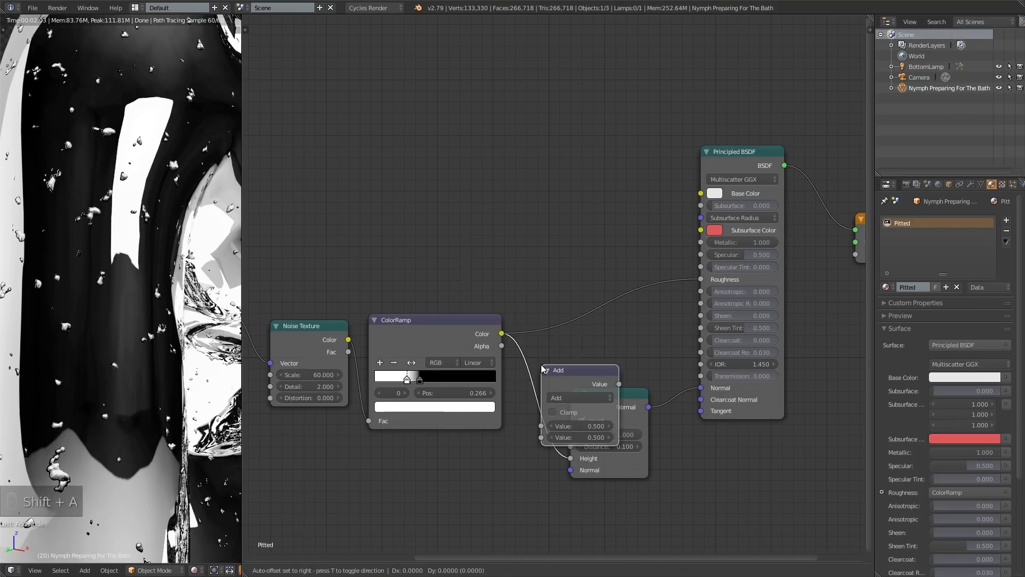
pyautogui.click(561, 263)
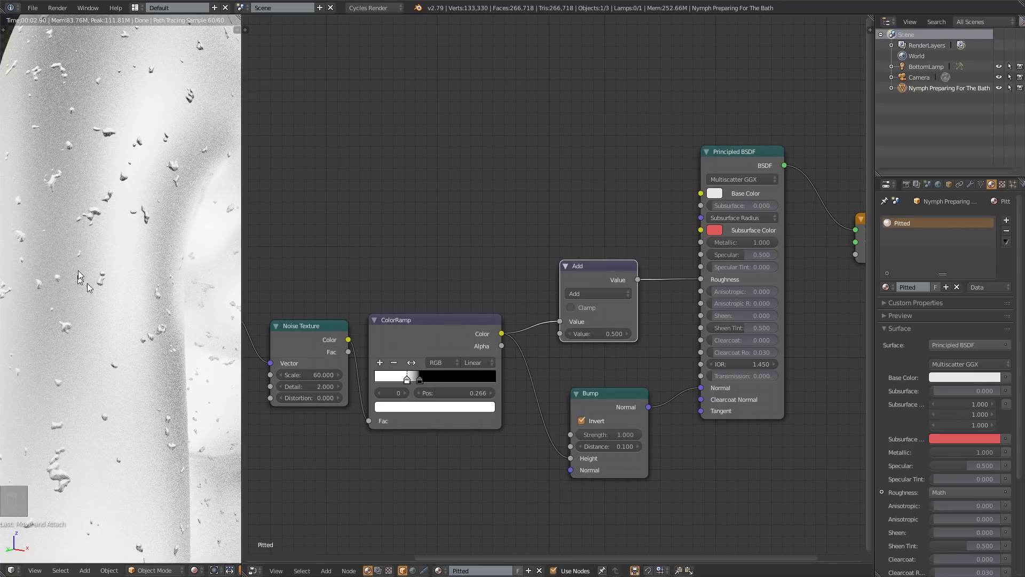
# - Set the Add node's second value to 0.280 and inspect the resulting roughness across the statue
pyautogui.moveTo(598, 333)
pyautogui.keyDown('ctrl'); pyautogui.mouseDown()
pyautogui.moveTo(568, 334)
pyautogui.moveTo(582, 334)
pyautogui.mouseUp(); pyautogui.keyUp('ctrl')
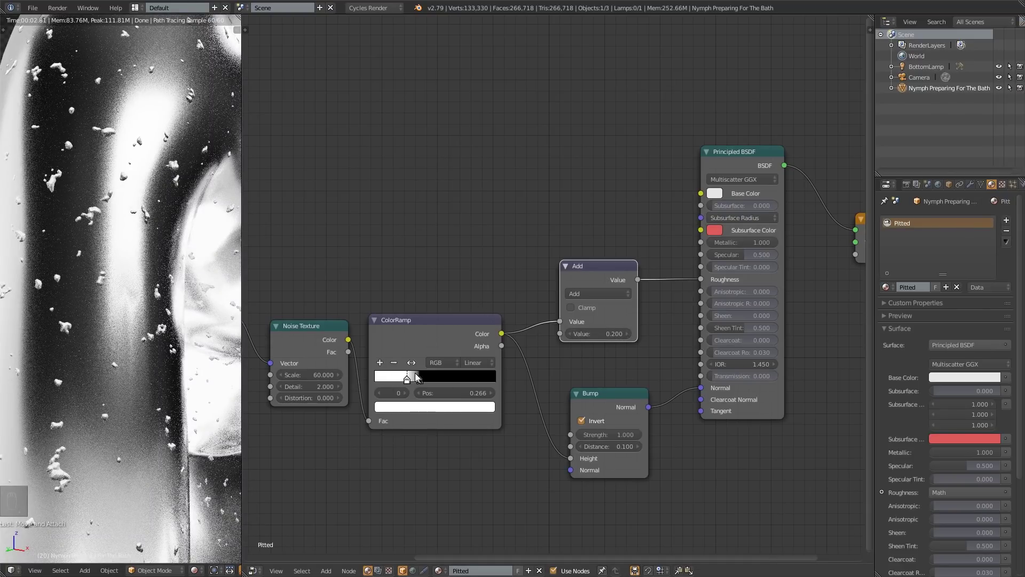
pyautogui.click(399, 382)
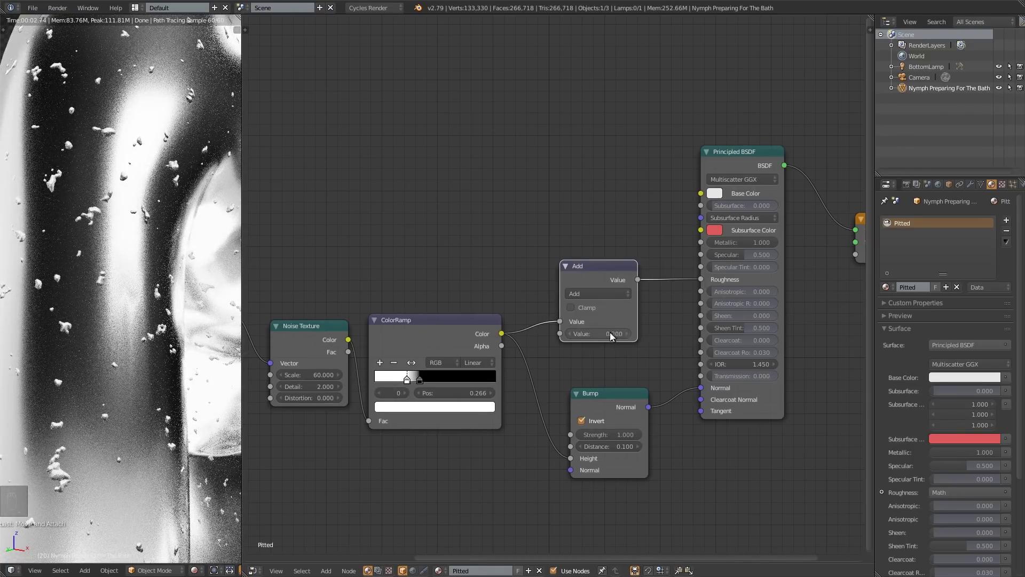
pyautogui.moveTo(627, 334); pyautogui.dragTo(578, 355)
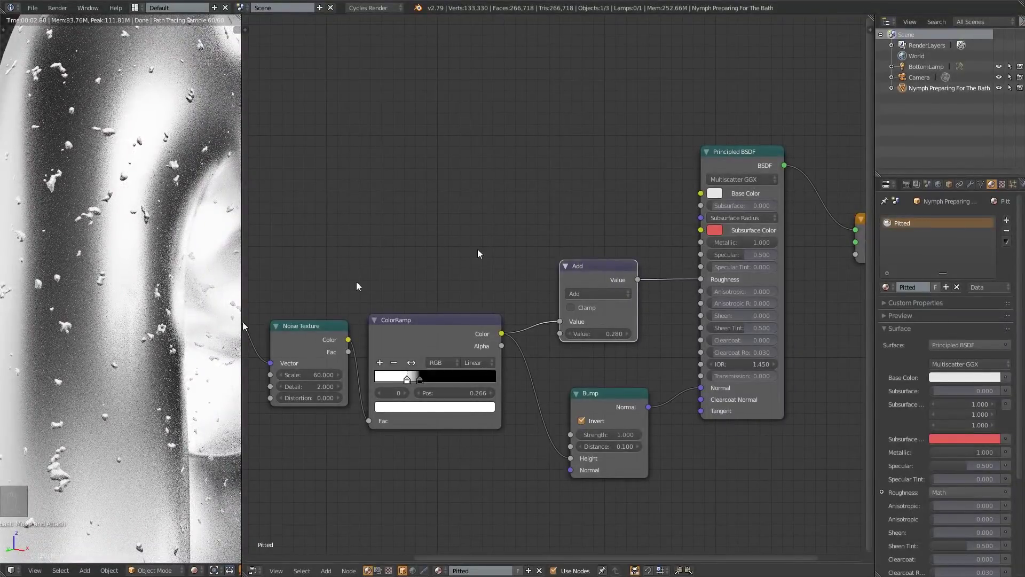
pyautogui.scroll(-1, 656, 258)
pyautogui.scroll(-4, 158, 279)
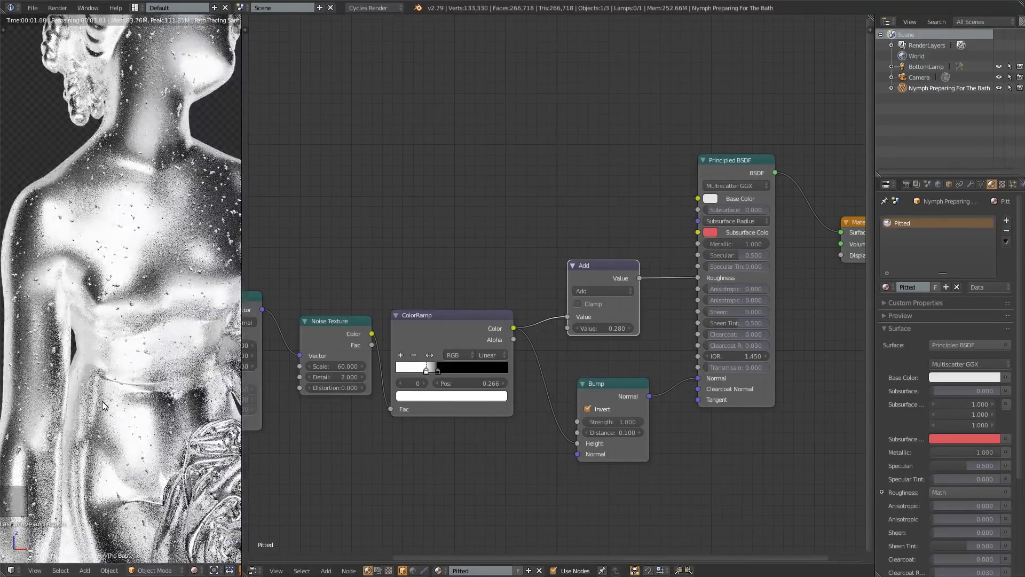
pyautogui.scroll(5, 153, 203)
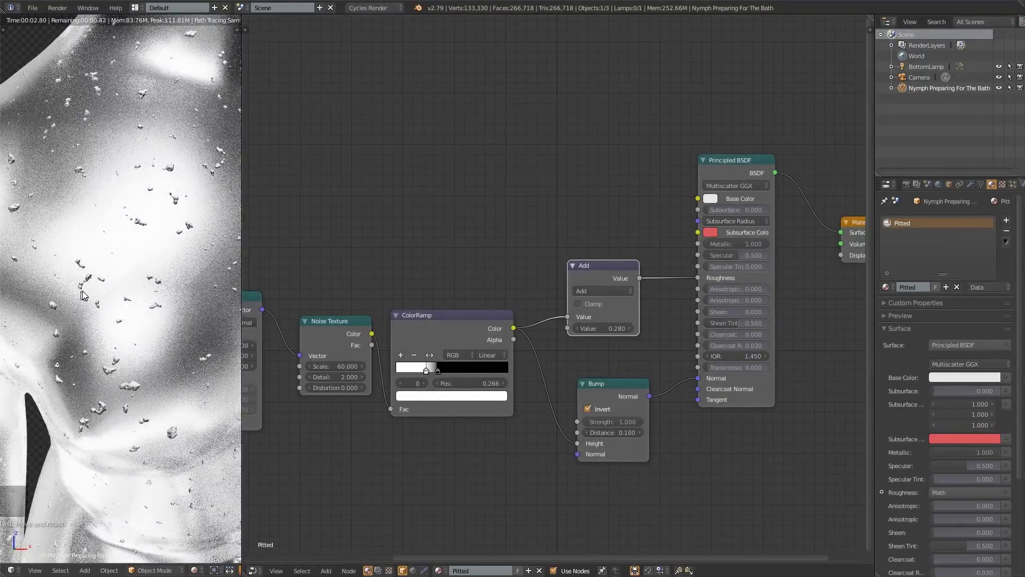
# - Lower the Add node slightly and move the ColorRamp and Noise Texture nodes higher to tidy the node layout
pyautogui.scroll(-2, 449, 275)
pyautogui.moveTo(442, 273); pyautogui.dragTo(482, 278, button='middle')
pyautogui.scroll(-3, 133, 240)
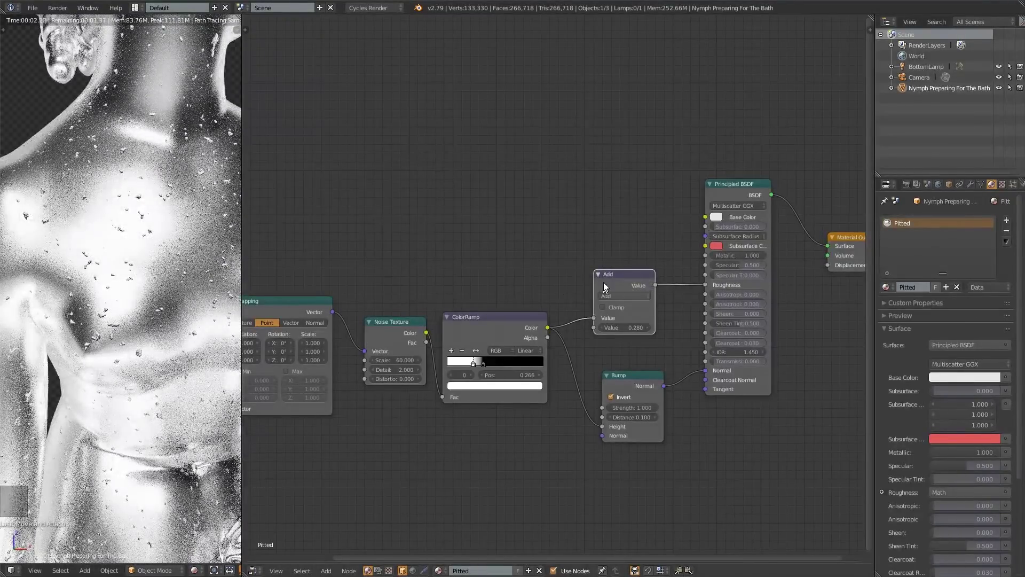
pyautogui.moveTo(609, 278); pyautogui.dragTo(609, 297)
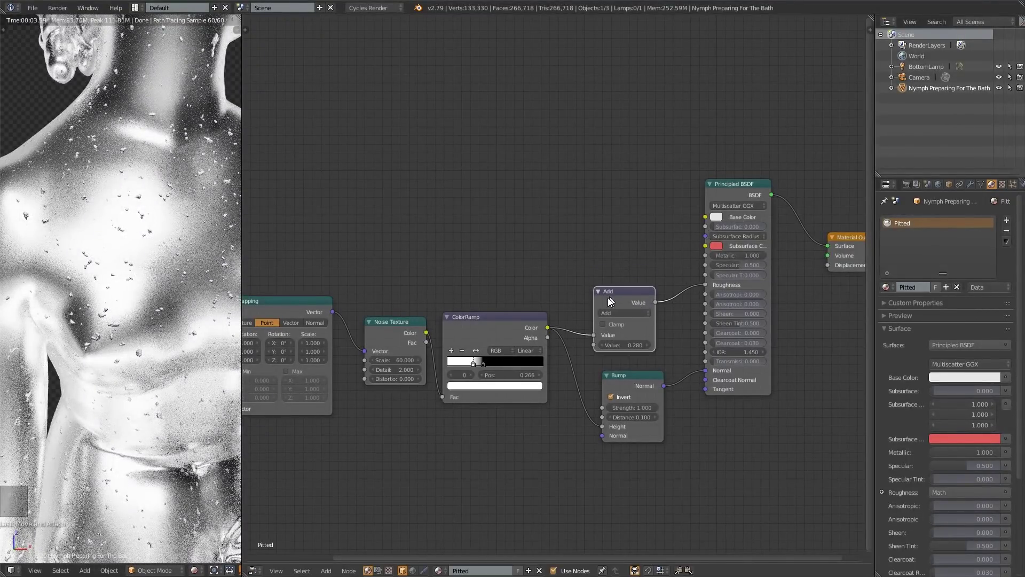
pyautogui.moveTo(521, 318); pyautogui.dragTo(518, 304)
pyautogui.moveTo(396, 328); pyautogui.dragTo(384, 303)
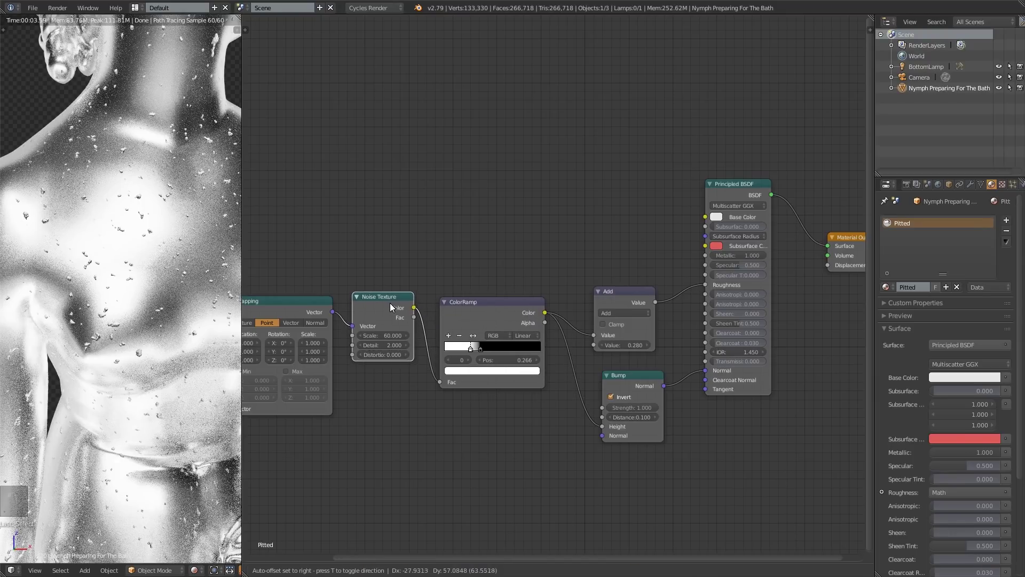
pyautogui.click(484, 316)
pyautogui.moveTo(484, 315)
pyautogui.mouseDown()
pyautogui.moveTo(473, 296)
pyautogui.moveTo(477, 313)
pyautogui.mouseUp()
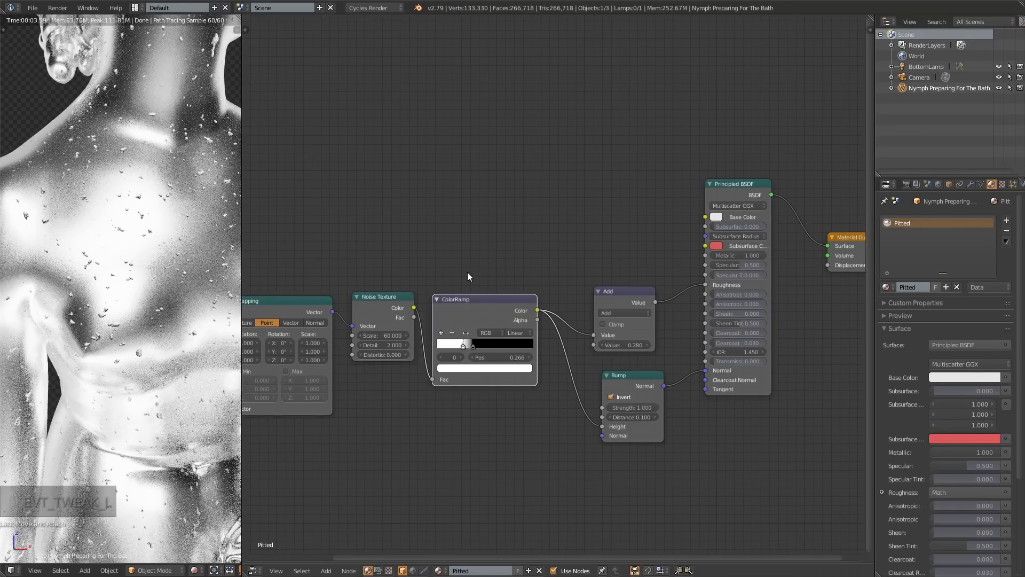
# - Try adding a second ColorRamp fed by the Noise Texture's Color output and linked to the Principled BSDF's Base Color
pyautogui.hotkey('shift', 'a')
pyautogui.moveTo(466, 271)
pyautogui.click(519, 284)
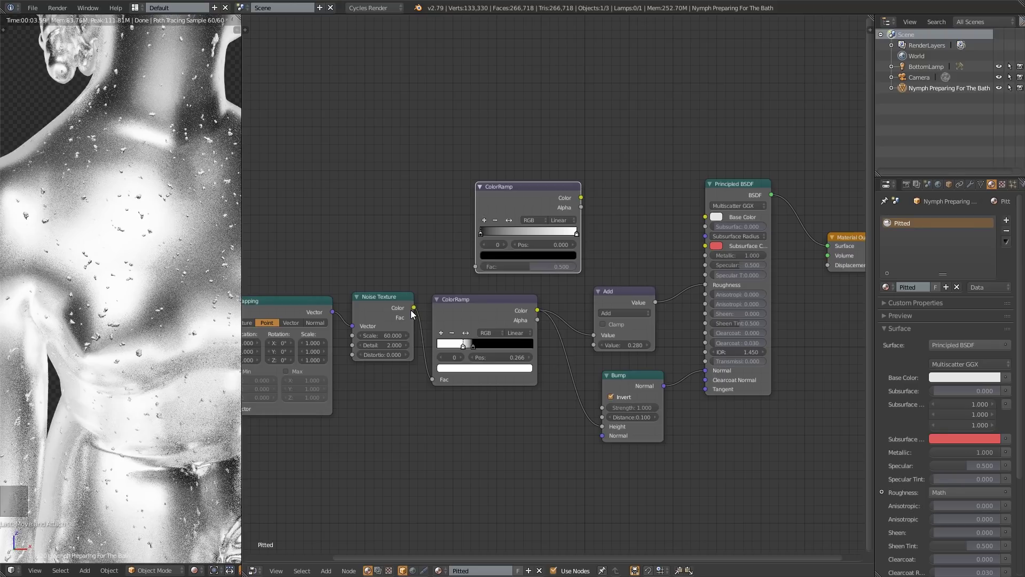
pyautogui.moveTo(415, 308); pyautogui.dragTo(477, 267)
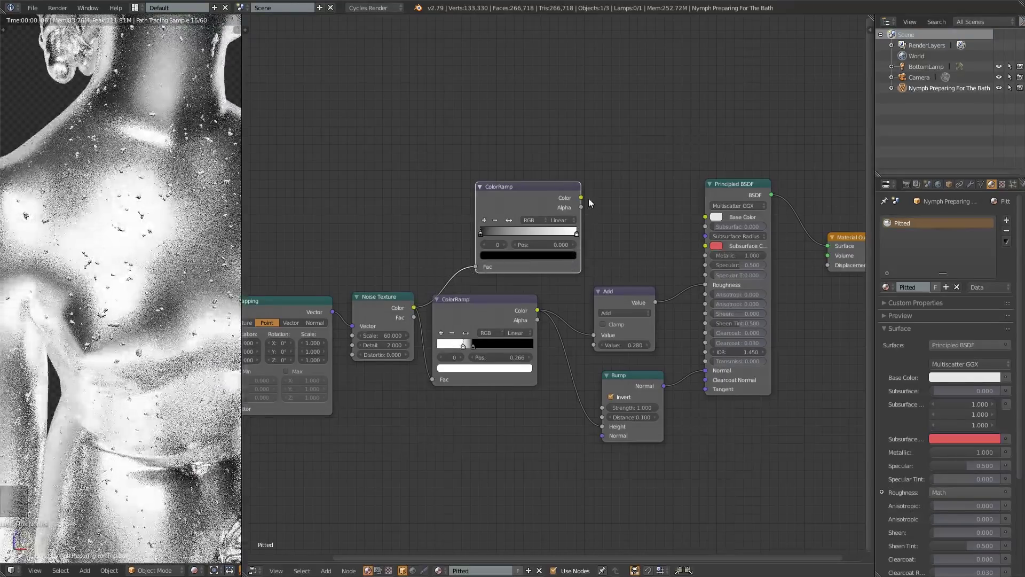
pyautogui.moveTo(581, 197); pyautogui.dragTo(705, 217)
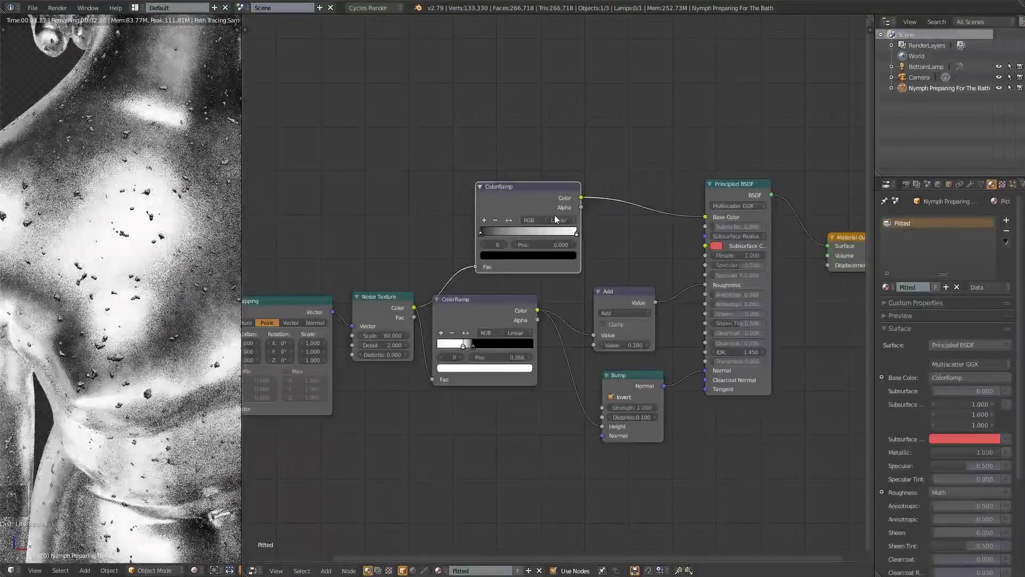
# - Try tightening the upper ColorRamp's stops to black at 0.273 and white at 0.391, and delete that node
pyautogui.keyDown('ctrl'); pyautogui.keyDown('shift'); pyautogui.click(561, 210); pyautogui.keyUp('shift'); pyautogui.keyUp('ctrl')
pyautogui.moveTo(577, 233); pyautogui.dragTo(523, 229)
pyautogui.click(487, 234)
pyautogui.keyDown('ctrl'); pyautogui.keyDown('shift'); pyautogui.click(744, 184); pyautogui.keyUp('shift'); pyautogui.keyUp('ctrl')
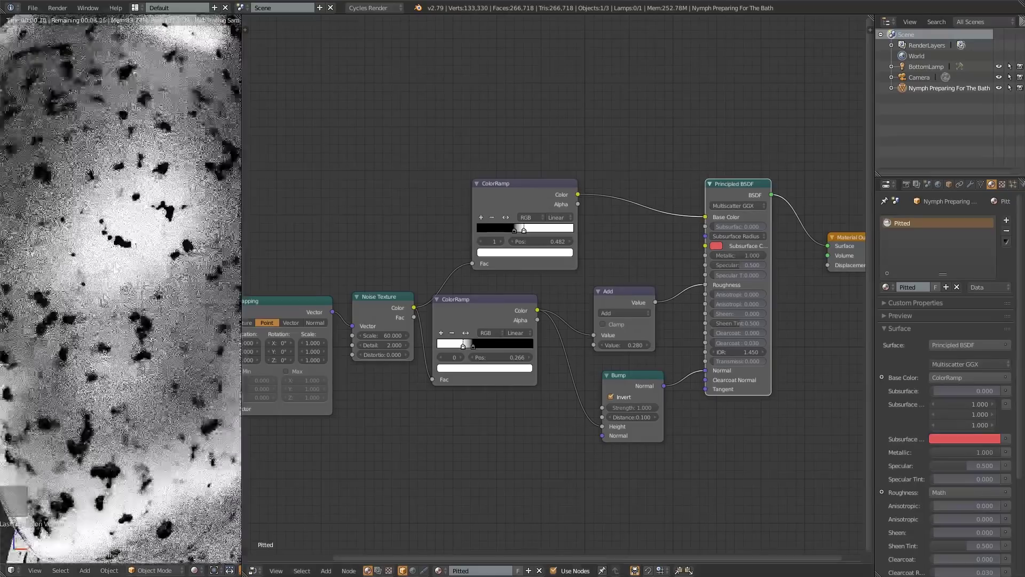
pyautogui.scroll(-2, 107, 285)
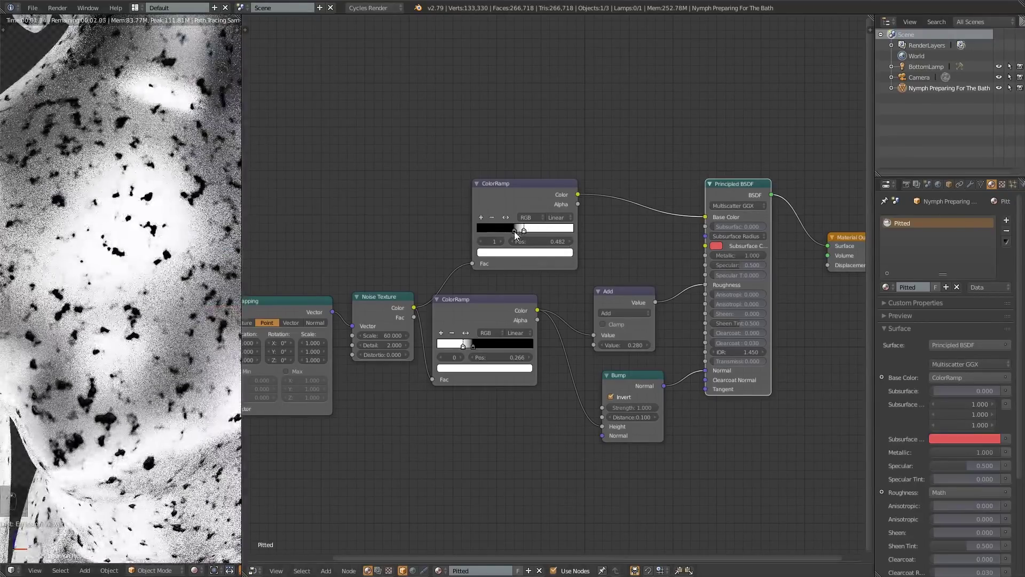
pyautogui.moveTo(510, 230); pyautogui.dragTo(507, 230)
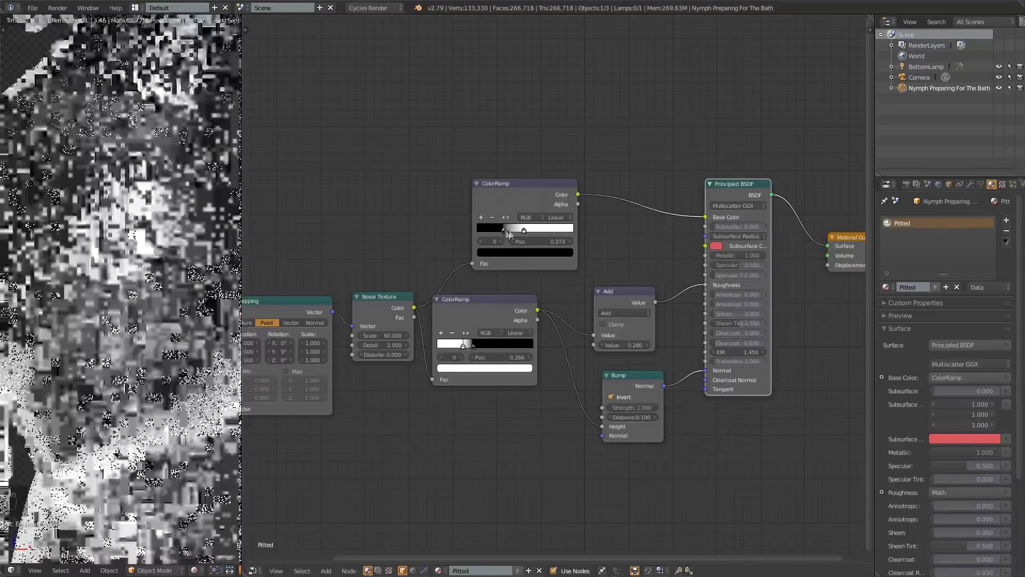
pyautogui.moveTo(525, 230); pyautogui.dragTo(514, 231)
pyautogui.keyDown('ctrl'); pyautogui.keyDown('shift'); pyautogui.click(514, 203); pyautogui.keyUp('shift'); pyautogui.keyUp('ctrl')
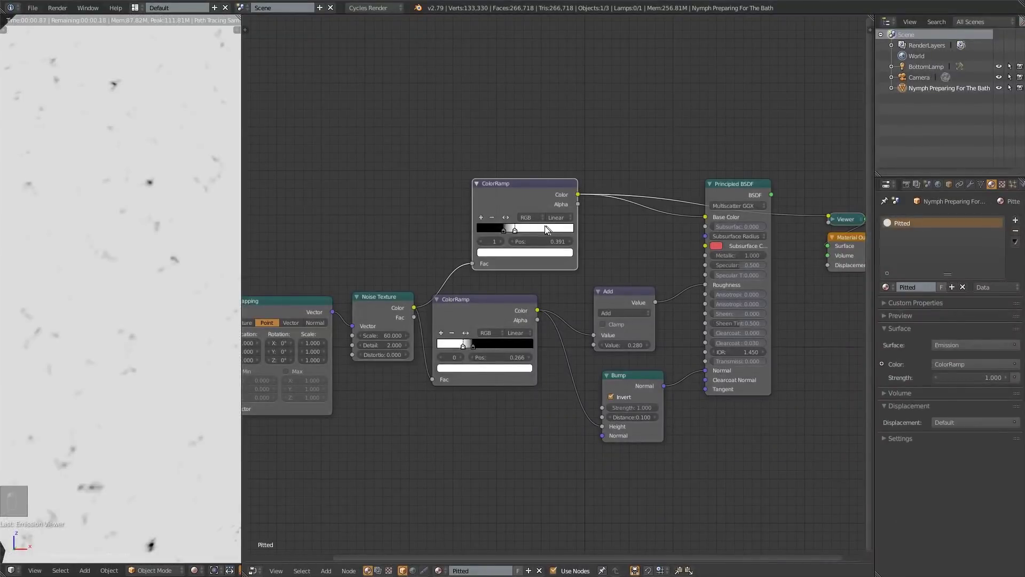
pyautogui.press('x')
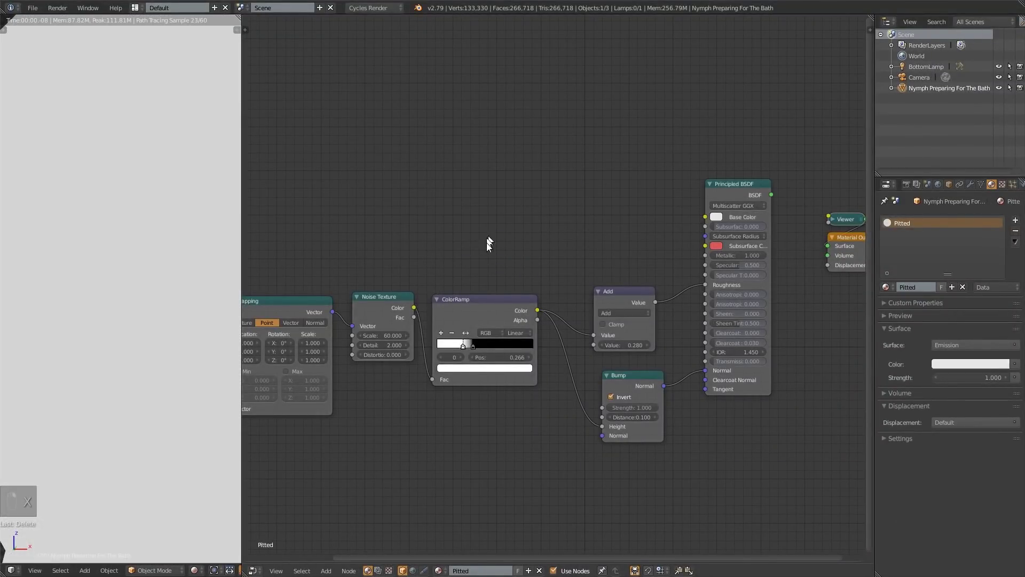
# - Link the remaining ColorRamp's Color output to the Principled BSDF's Base Color, preview the full shader and raise the ColorRamp node
pyautogui.moveTo(537, 310); pyautogui.dragTo(706, 217)
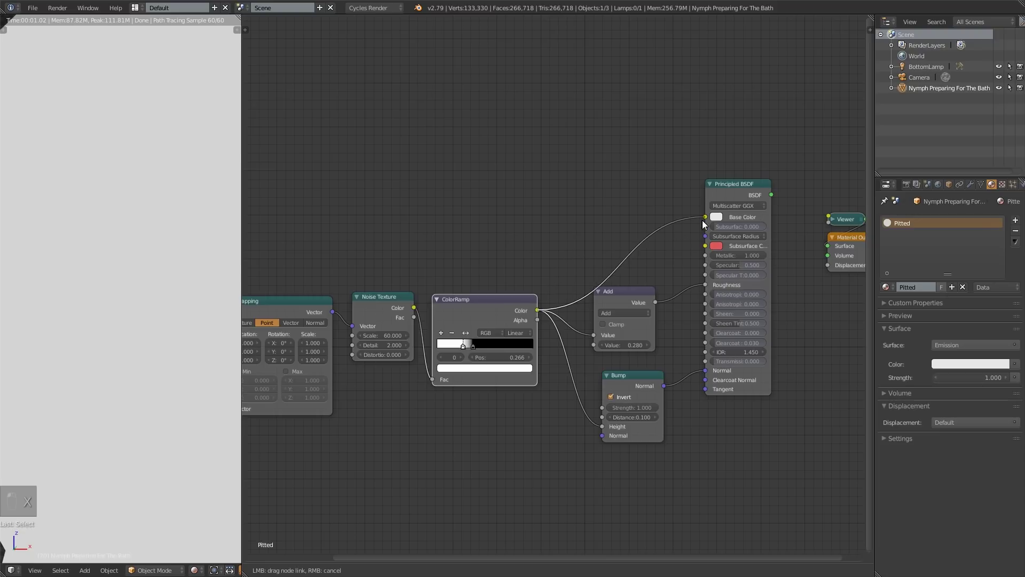
pyautogui.keyDown('ctrl'); pyautogui.keyDown('shift'); pyautogui.click(741, 199); pyautogui.keyUp('shift'); pyautogui.keyUp('ctrl')
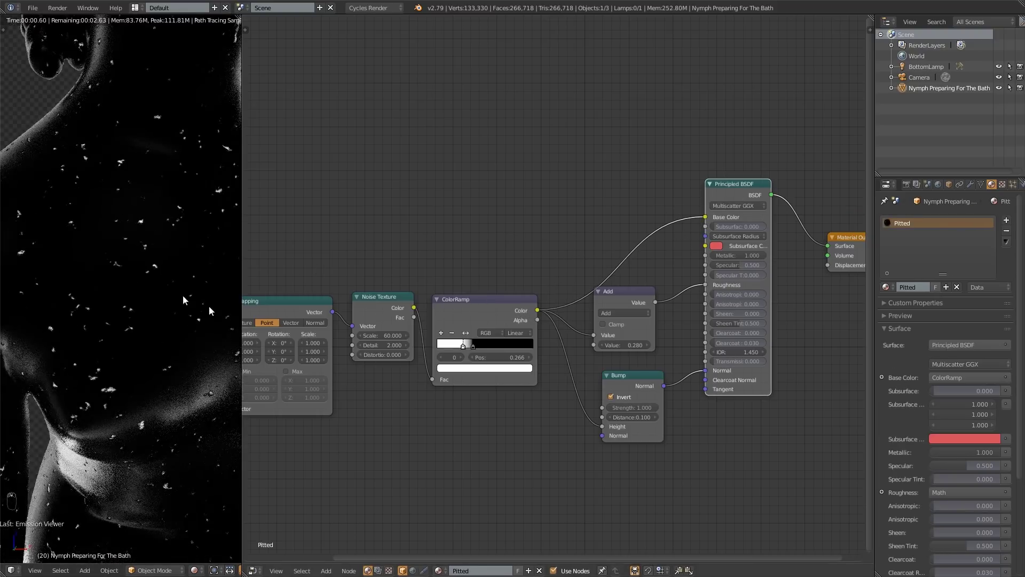
pyautogui.moveTo(452, 299); pyautogui.dragTo(445, 257)
pyautogui.moveTo(507, 272); pyautogui.dragTo(446, 306, button='middle')
pyautogui.scroll(3, 374, 312)
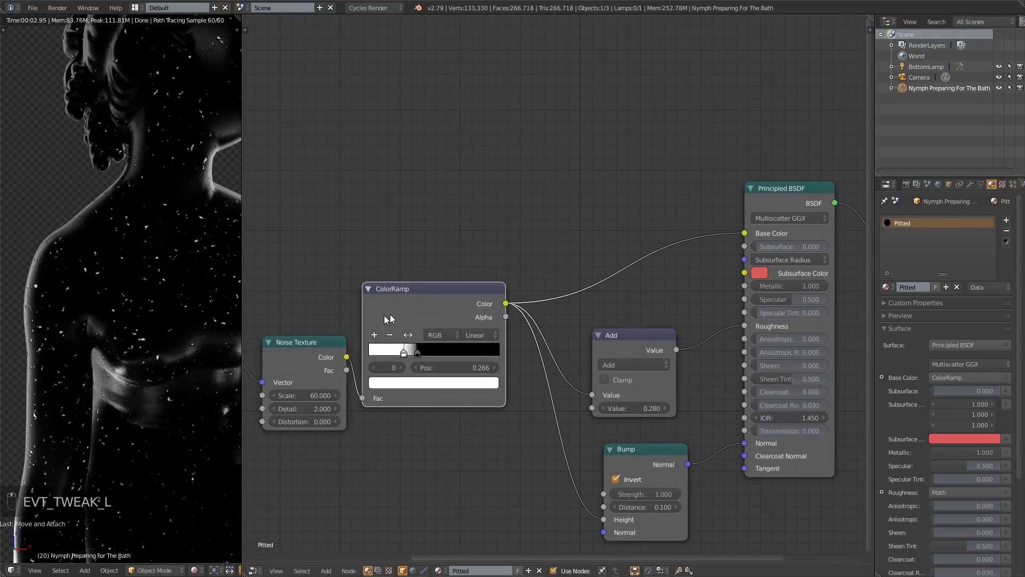
pyautogui.moveTo(442, 289)
pyautogui.mouseDown()
pyautogui.moveTo(448, 300)
pyautogui.moveTo(446, 284)
pyautogui.mouseUp()
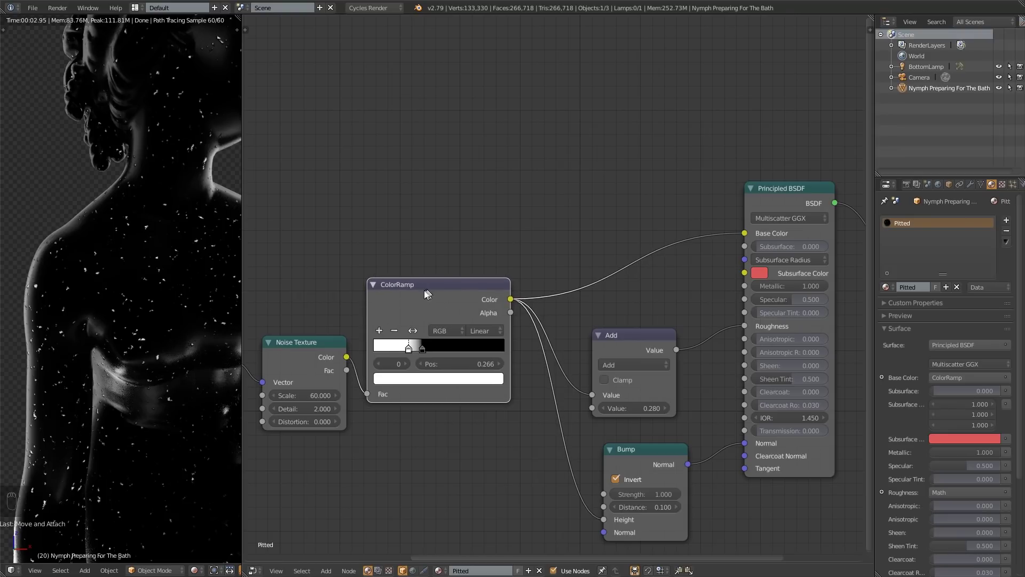
pyautogui.scroll(2, 143, 278)
pyautogui.scroll(1, 354, 296)
pyautogui.scroll(3, 142, 291)
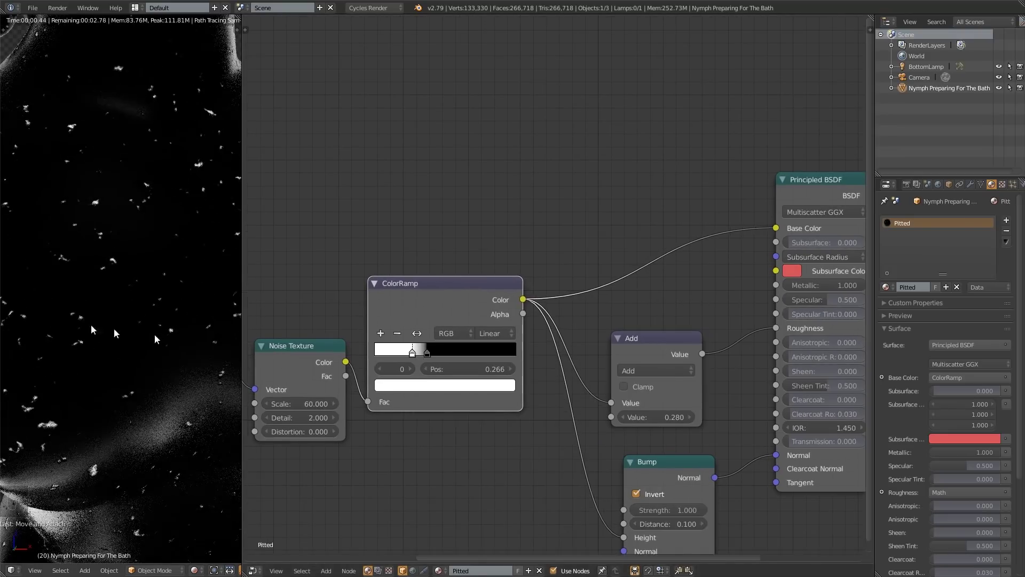
# - Reposition the ColorRamp and insert a second ColorRamp node on its link to the Principled BSDF's Base Color
pyautogui.moveTo(473, 285); pyautogui.dragTo(477, 314)
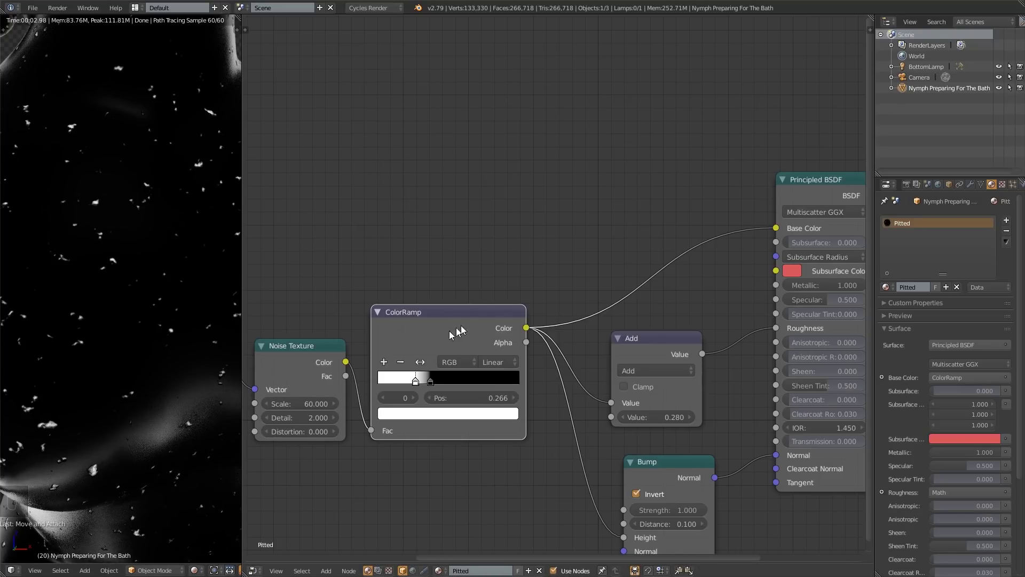
pyautogui.moveTo(464, 318); pyautogui.dragTo(470, 290)
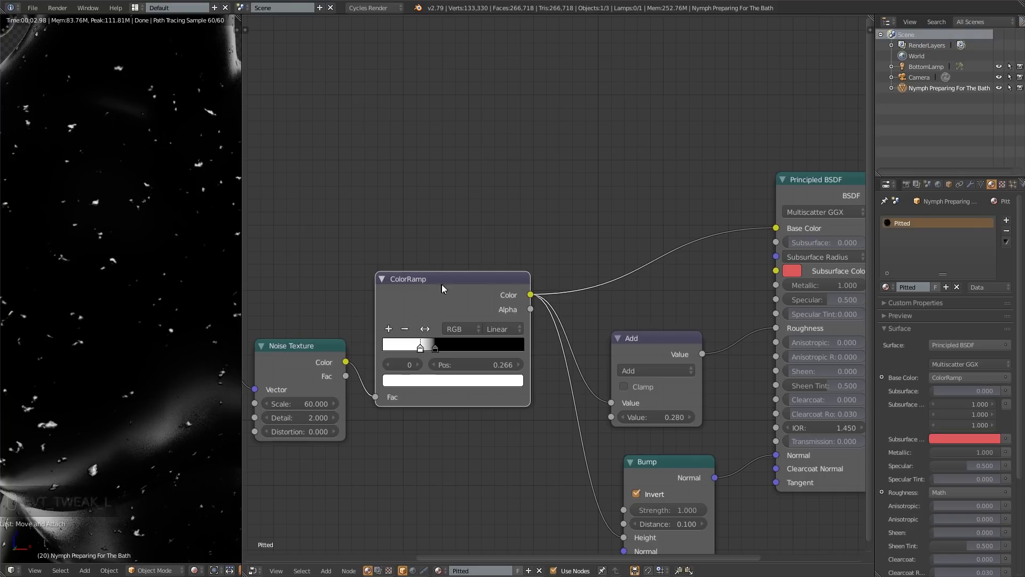
pyautogui.hotkey('shift', 'a')
pyautogui.moveTo(472, 288)
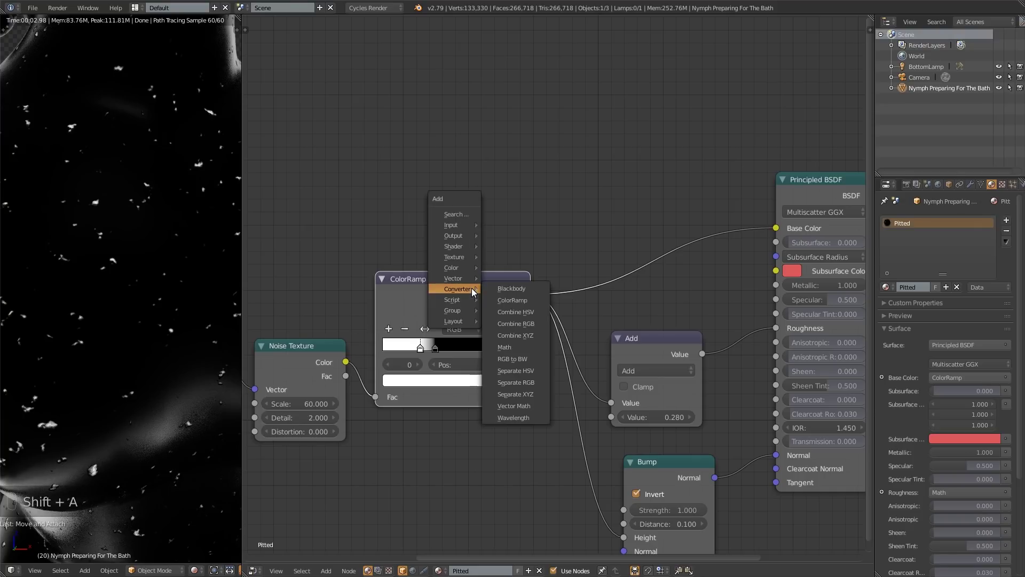
pyautogui.click(523, 300)
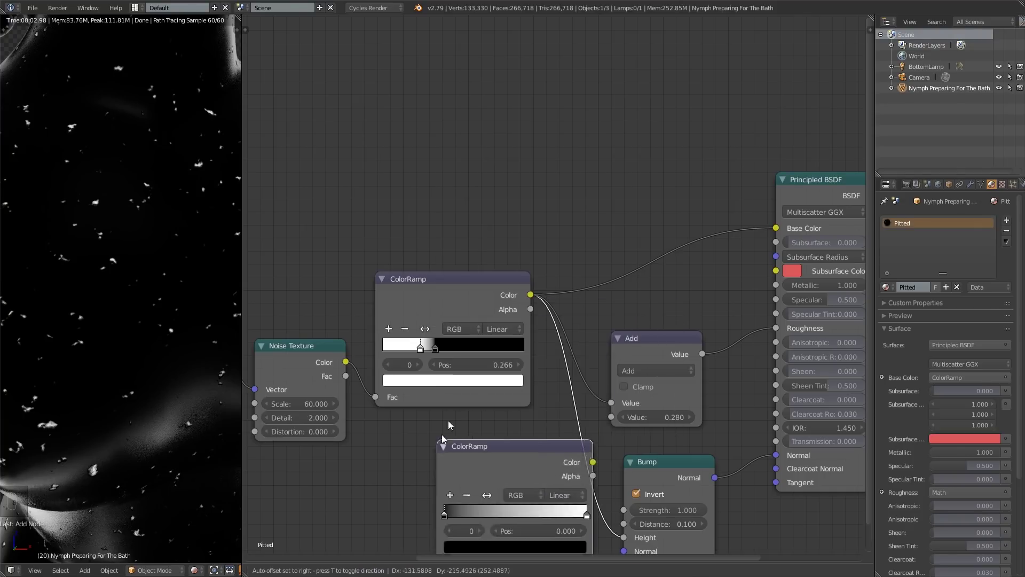
pyautogui.click(585, 158)
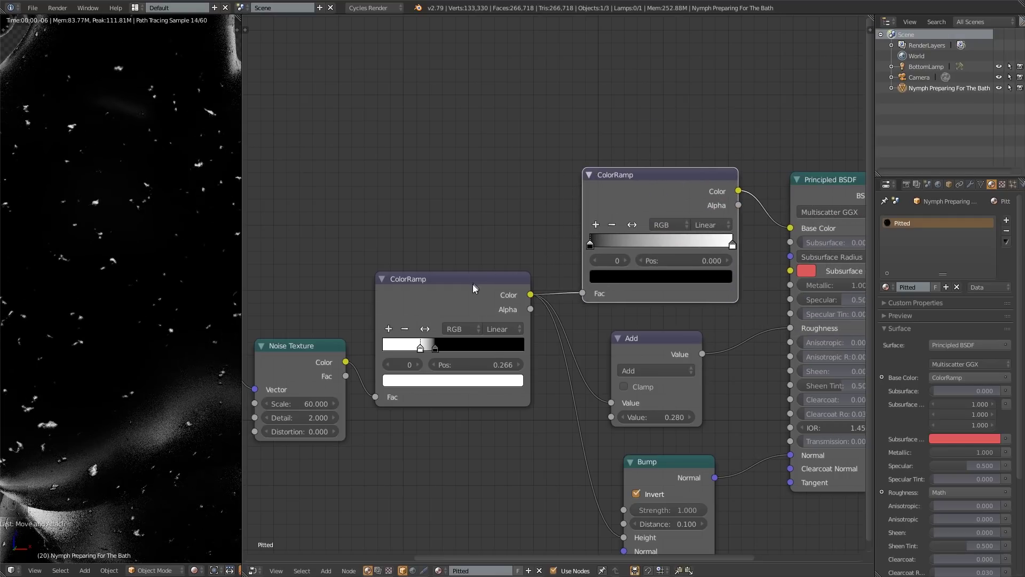
# - Spread the two ColorRamp nodes apart and flip the gradient of the one feeding the Base Color
pyautogui.moveTo(472, 287); pyautogui.dragTo(474, 311)
pyautogui.moveTo(660, 180); pyautogui.dragTo(627, 155)
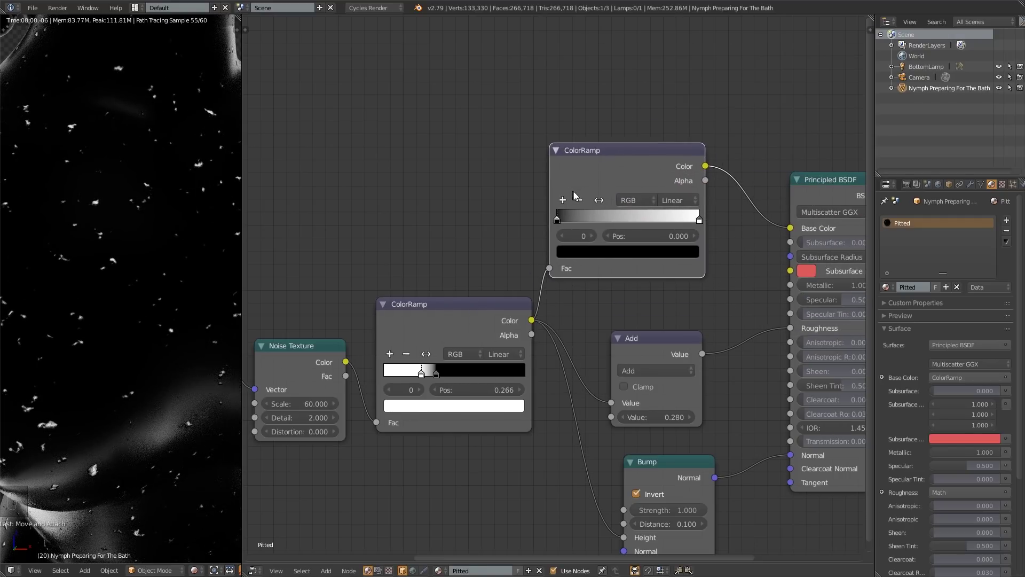
pyautogui.click(599, 200)
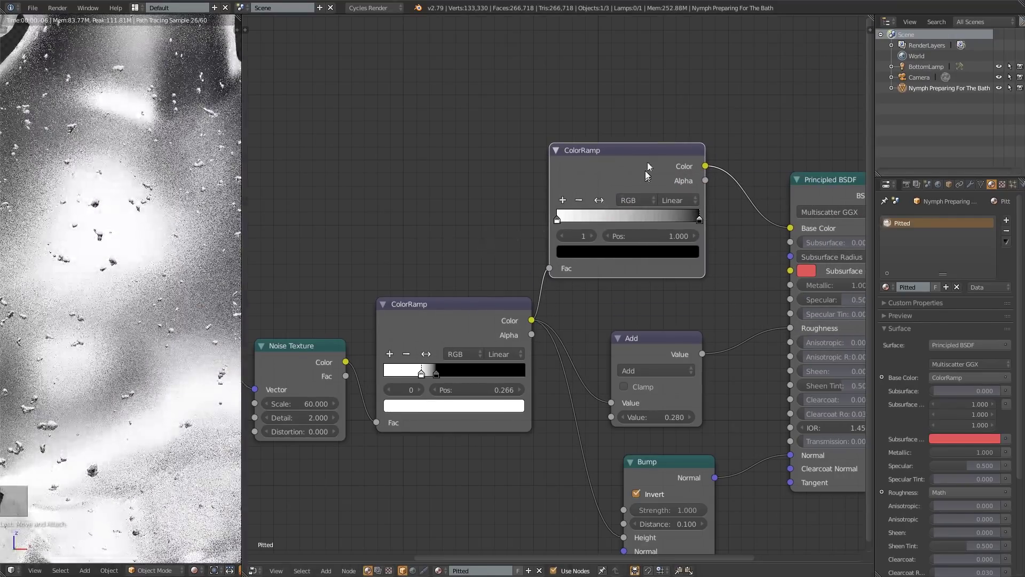
# - Preview the flipped ColorRamp, tighten its stops to white at 0.165 and black at 0.199, and return to previewing the full shader
pyautogui.keyDown('ctrl'); pyautogui.keyDown('shift'); pyautogui.click(649, 163); pyautogui.keyUp('shift'); pyautogui.keyUp('ctrl')
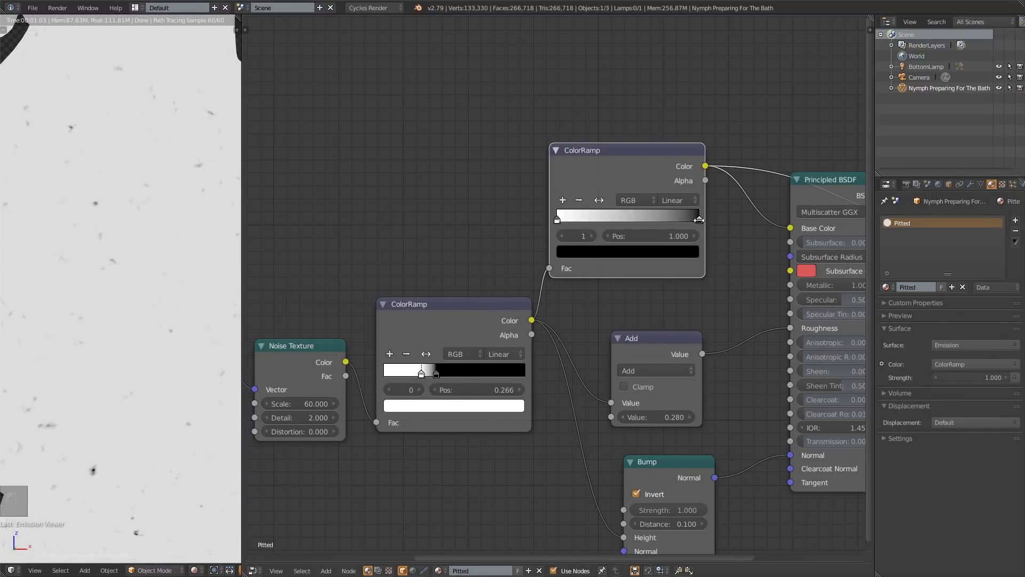
pyautogui.moveTo(700, 218); pyautogui.dragTo(634, 217)
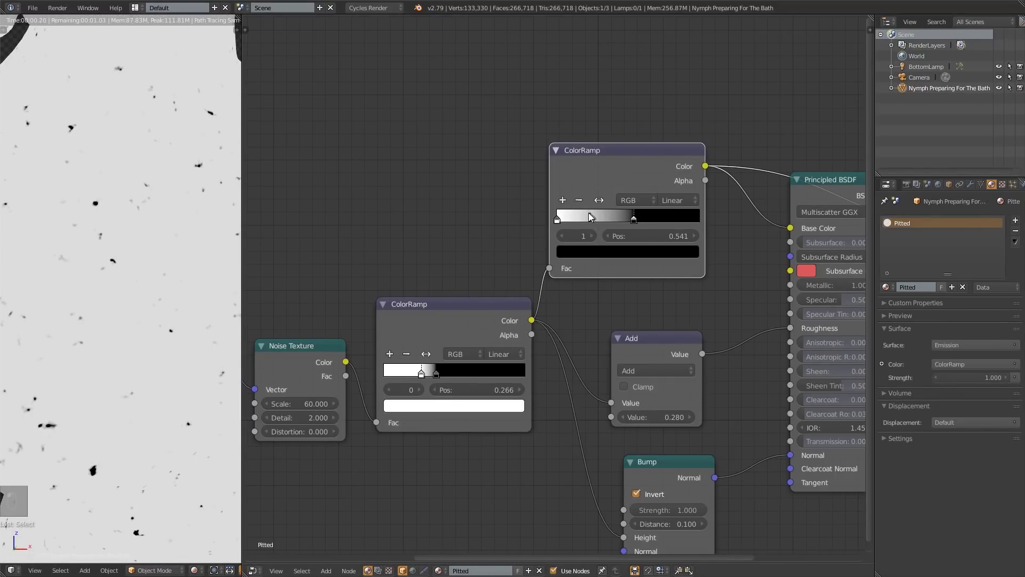
pyautogui.click(557, 220)
pyautogui.moveTo(556, 221)
pyautogui.mouseDown()
pyautogui.moveTo(583, 220)
pyautogui.moveTo(540, 219)
pyautogui.moveTo(624, 219)
pyautogui.moveTo(552, 221)
pyautogui.moveTo(573, 220)
pyautogui.mouseUp()
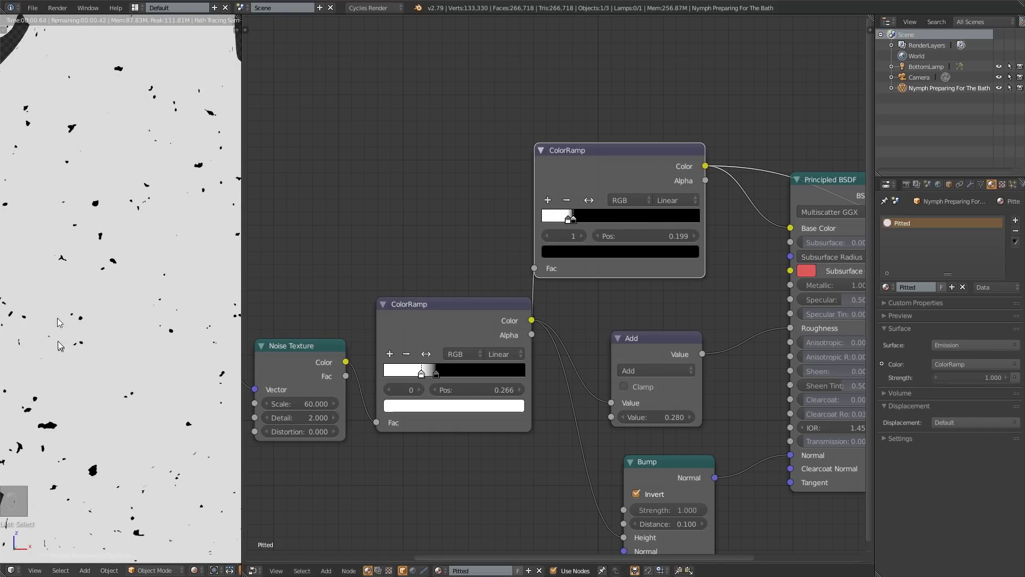
pyautogui.keyDown('ctrl'); pyautogui.keyDown('shift'); pyautogui.click(822, 185); pyautogui.keyUp('shift'); pyautogui.keyUp('ctrl')
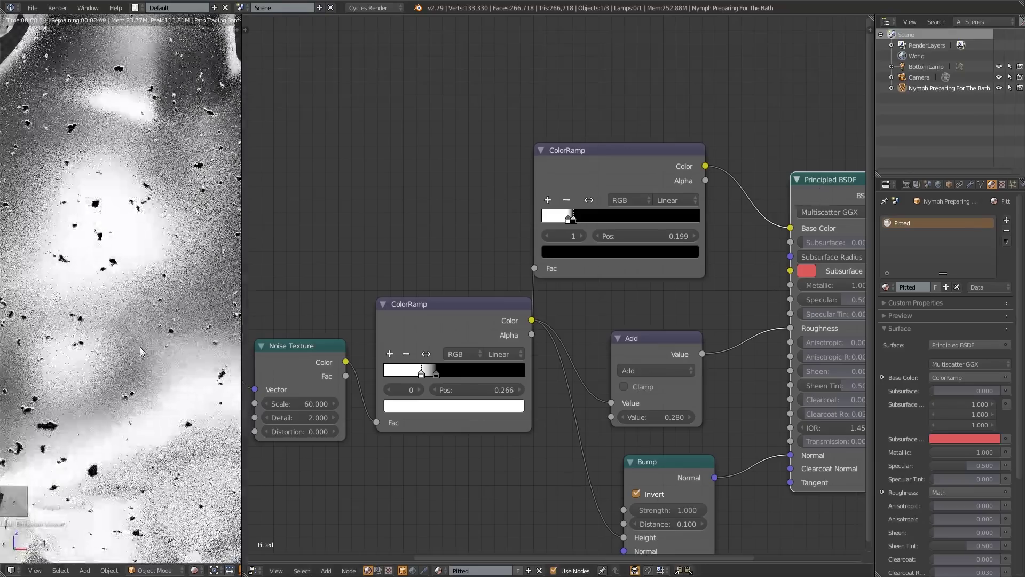
pyautogui.scroll(-3, 139, 351)
pyautogui.scroll(3, 70, 394)
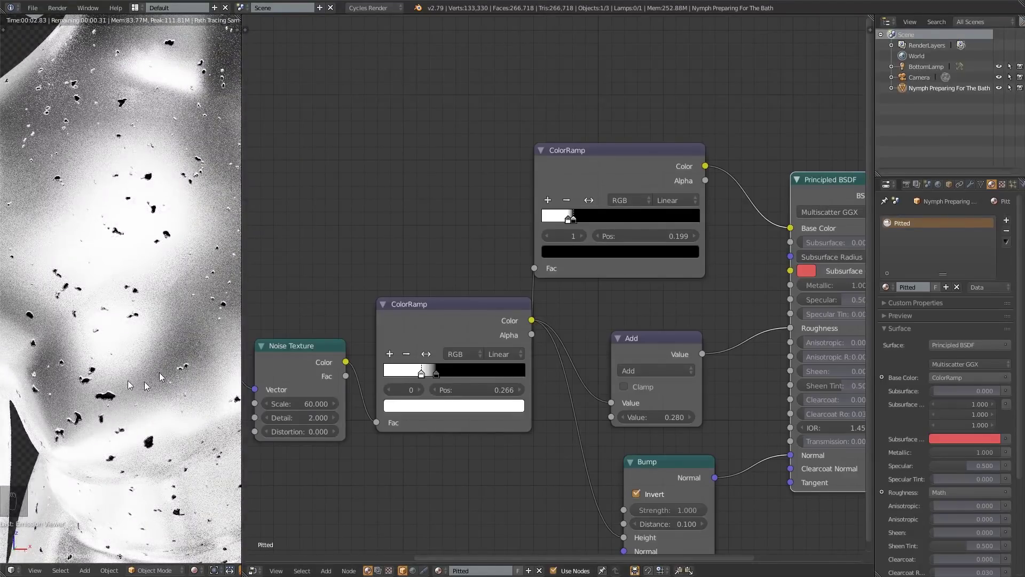
pyautogui.scroll(-3, 144, 300)
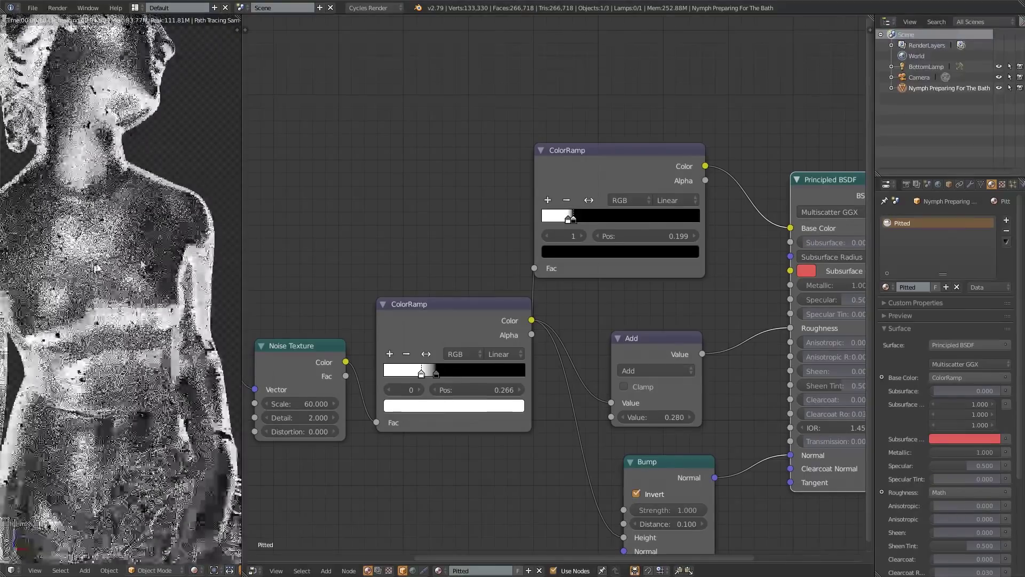
# - Reposition the Base Color ColorRamp, darken its white stop to a mid grey and save the file
pyautogui.moveTo(599, 185); pyautogui.dragTo(628, 203)
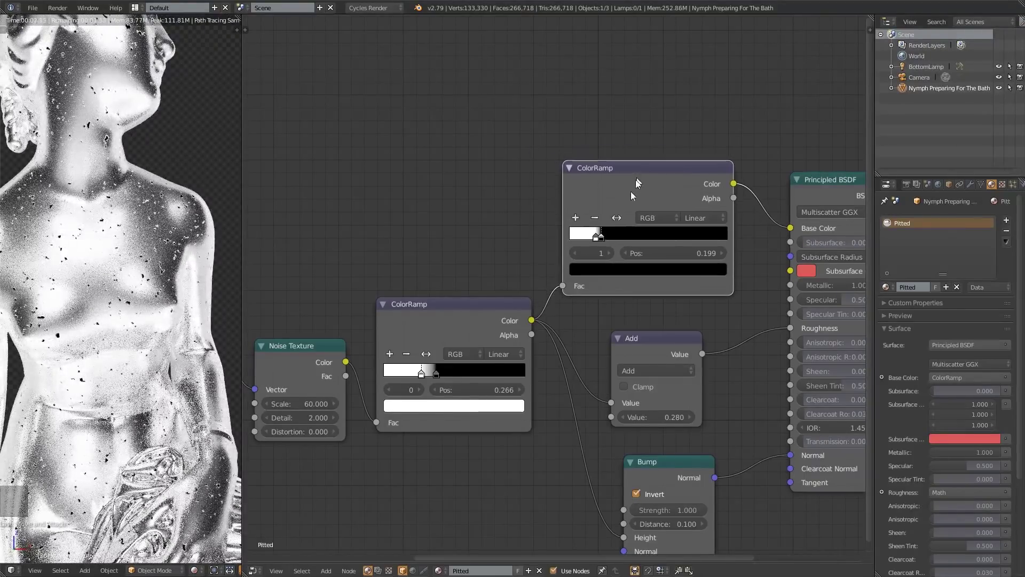
pyautogui.click(595, 237)
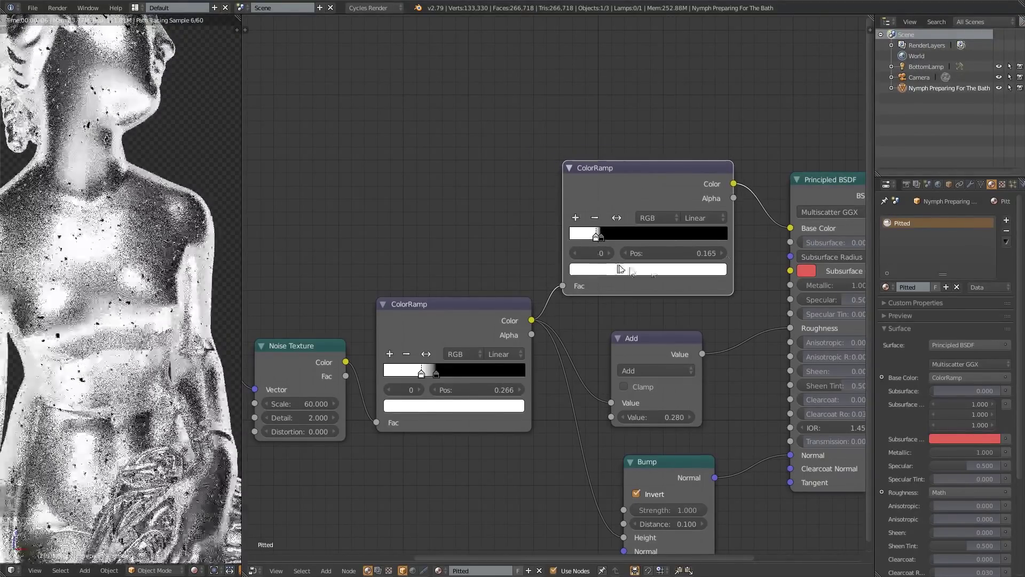
pyautogui.click(695, 268)
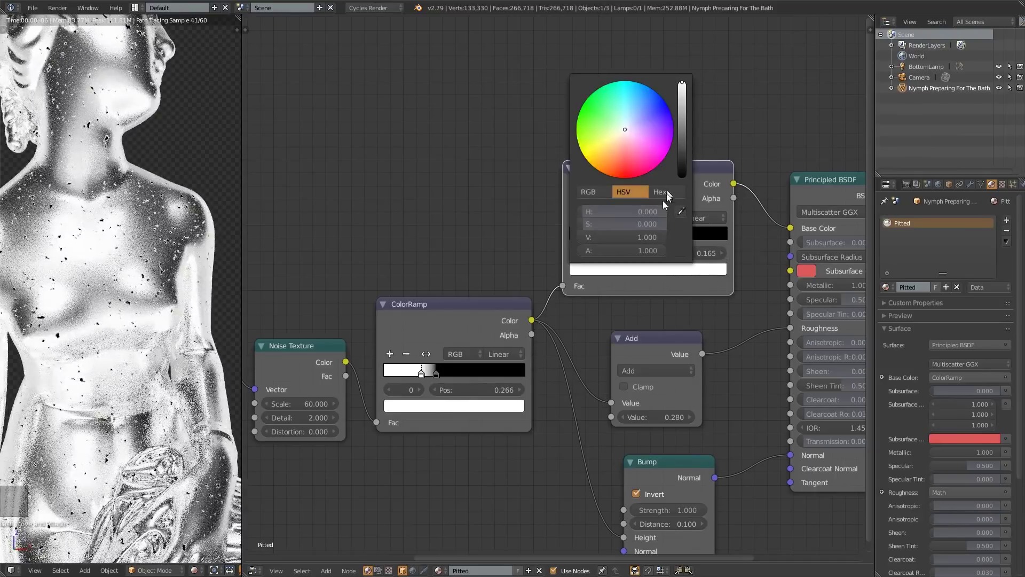
pyautogui.moveTo(681, 142); pyautogui.dragTo(682, 107)
pyautogui.hotkey('ctrl', 's')
pyautogui.click(746, 86)
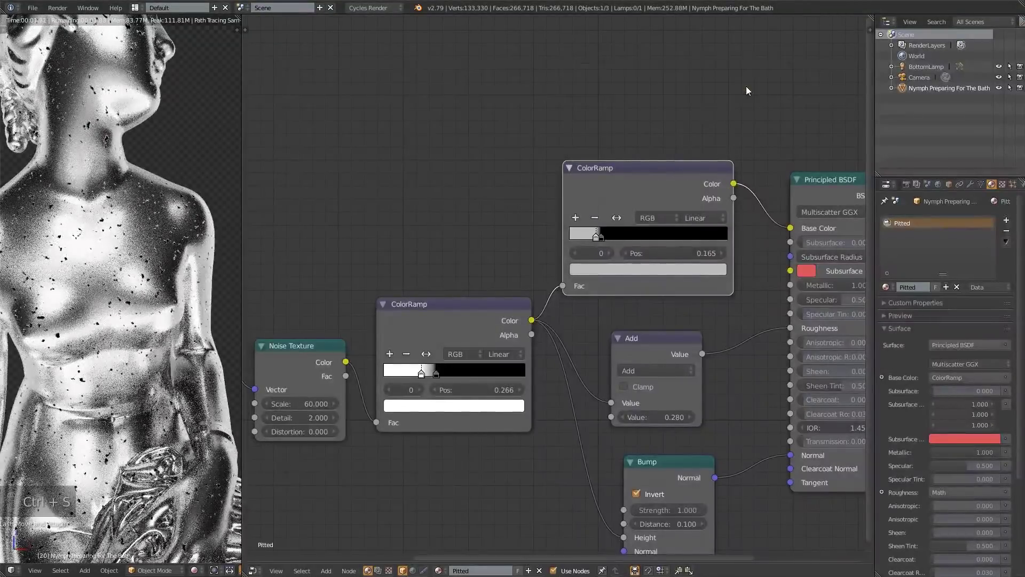
pyautogui.click(617, 271)
pyautogui.click(680, 130)
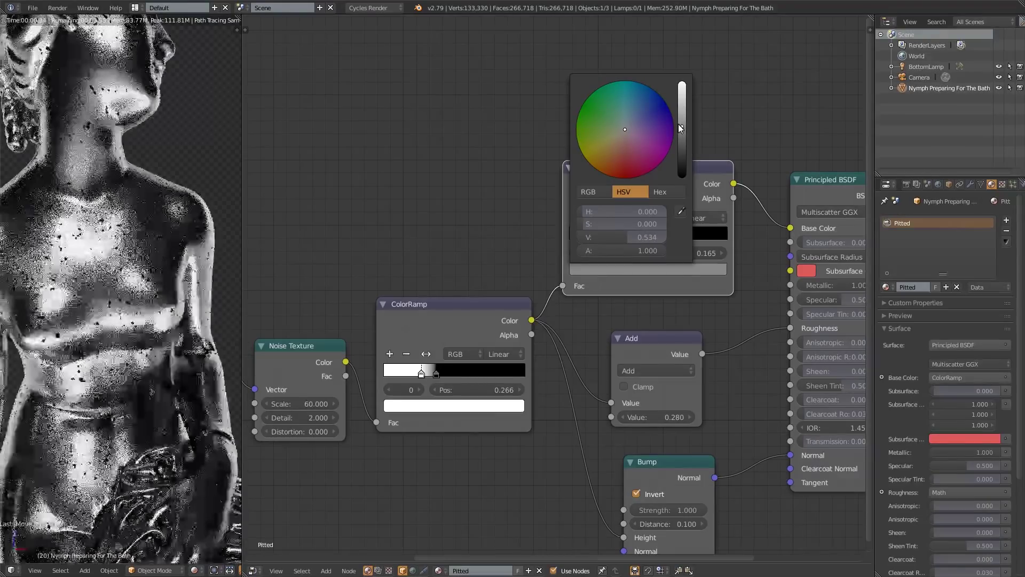
pyautogui.click(678, 120)
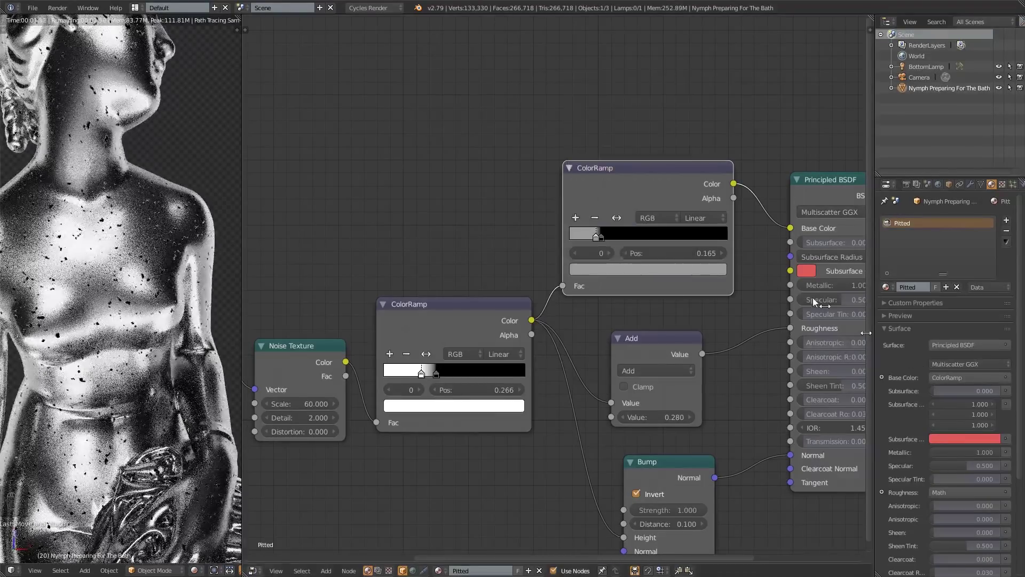
# - Lighten the Base Color ColorRamp's black stop at 0.199 to a dark grey
pyautogui.scroll(1, 80, 245)
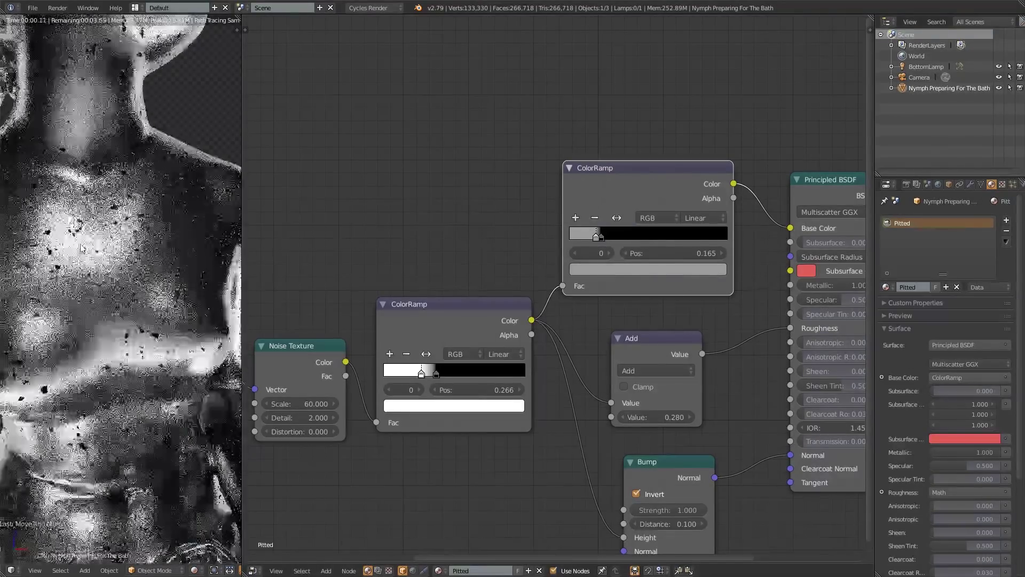
pyautogui.click(602, 237)
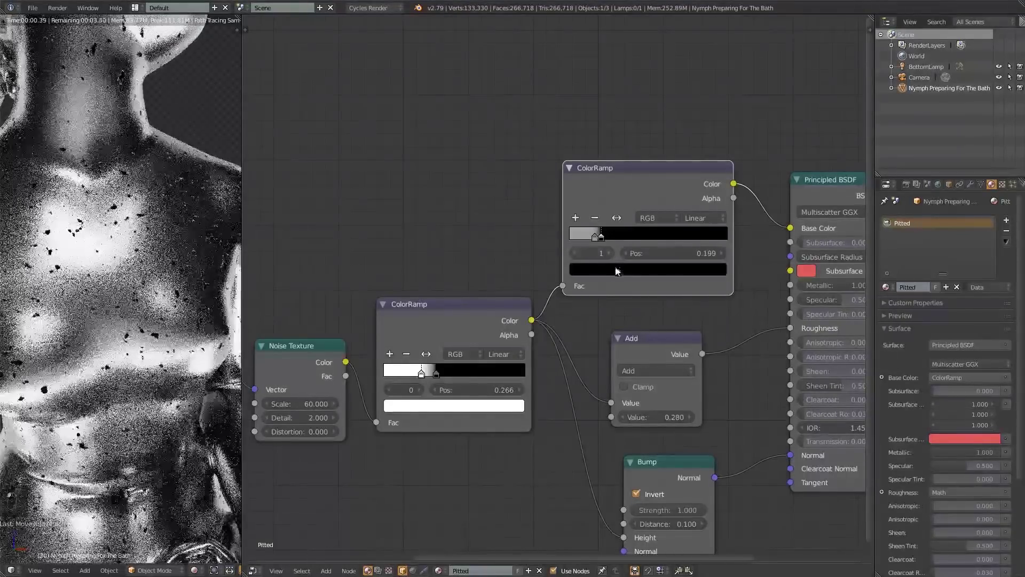
pyautogui.click(615, 270)
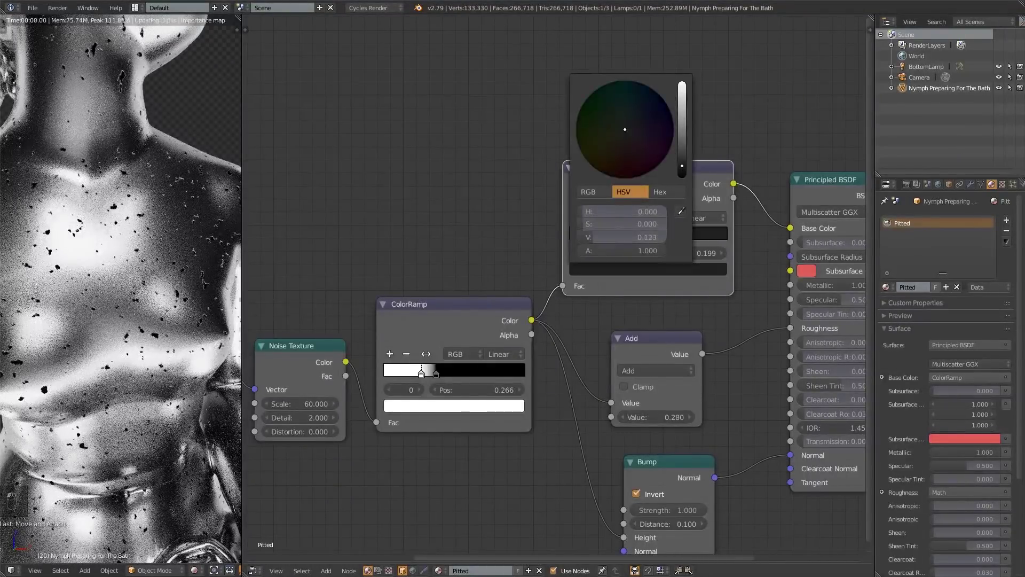
pyautogui.click(682, 166)
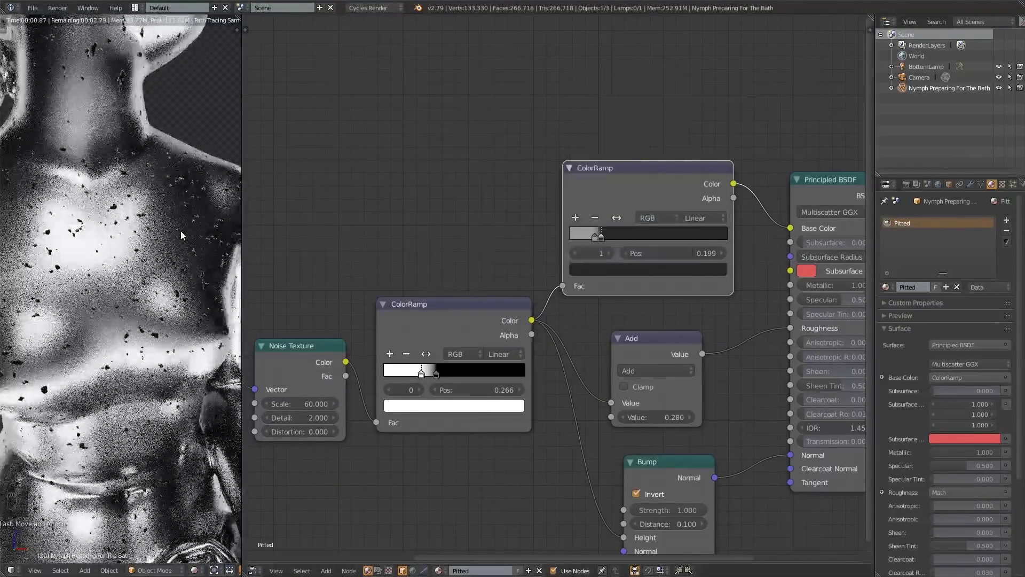
# - Examine the pitted metal on the statue's torso, drapery and full figure from several angles and distances
pyautogui.scroll(-4, 207, 245)
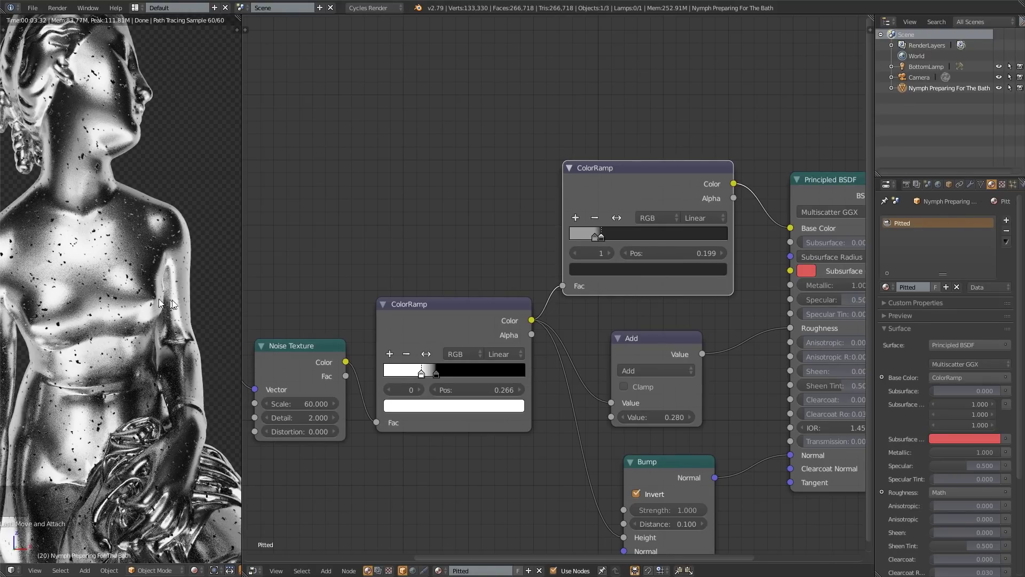
pyautogui.moveTo(182, 304); pyautogui.dragTo(176, 444, button='middle')
pyautogui.scroll(2, 173, 514)
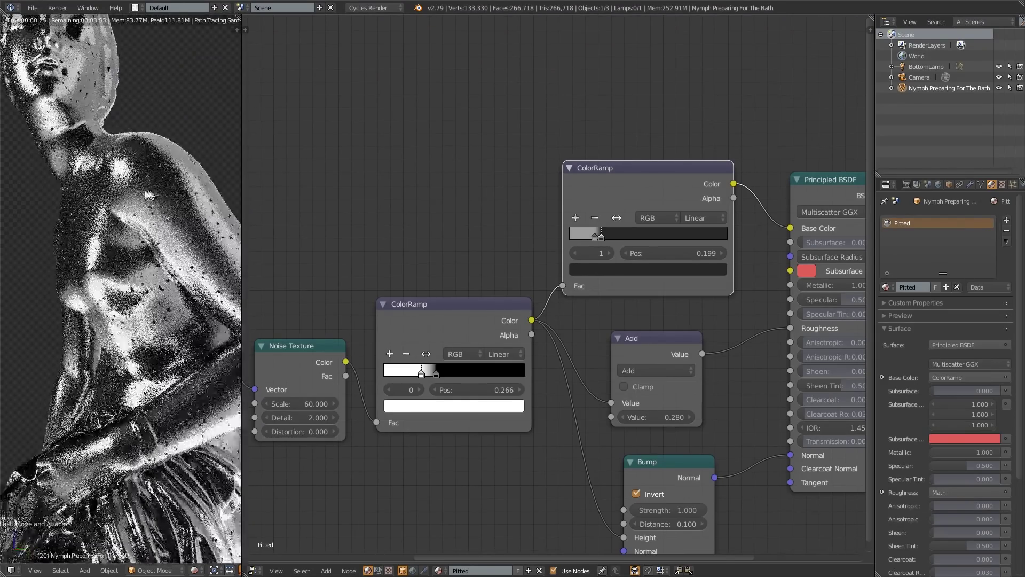
pyautogui.moveTo(126, 427)
pyautogui.mouseDown(button='middle')
pyautogui.moveTo(134, 512)
pyautogui.moveTo(117, 435)
pyautogui.mouseUp(button='middle')
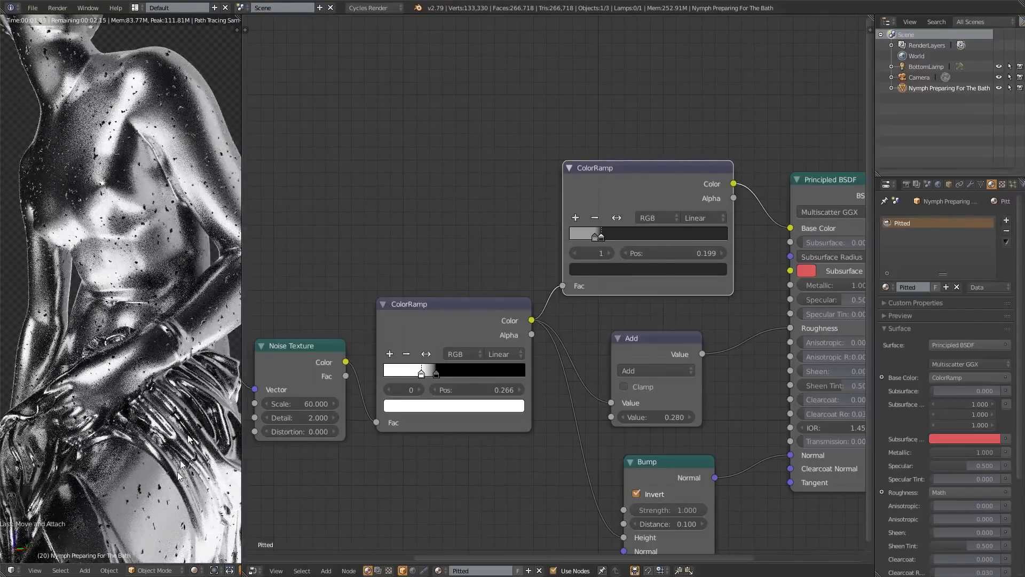
pyautogui.scroll(-3, 120, 417)
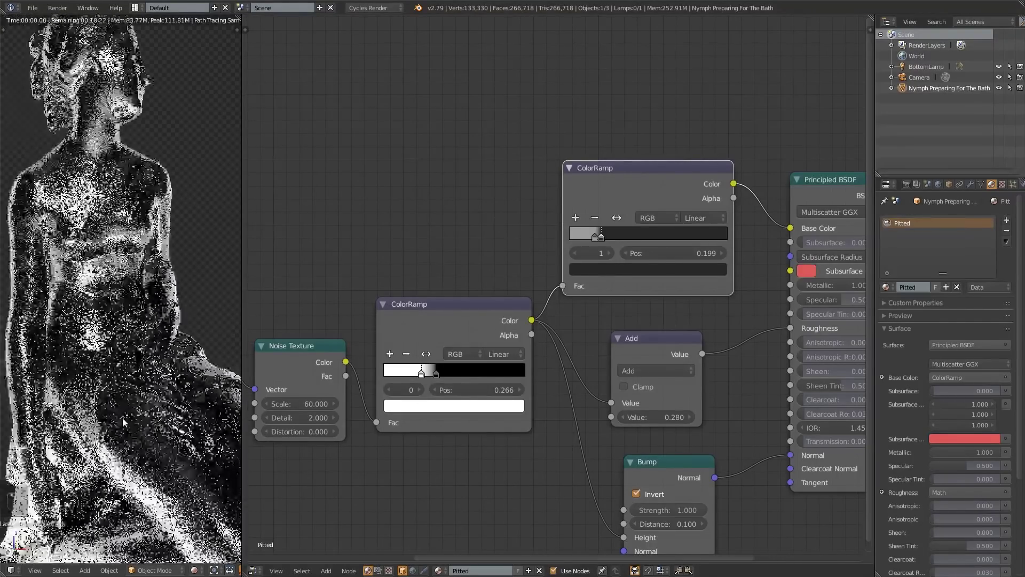
pyautogui.moveTo(128, 426); pyautogui.dragTo(212, 419, button='middle')
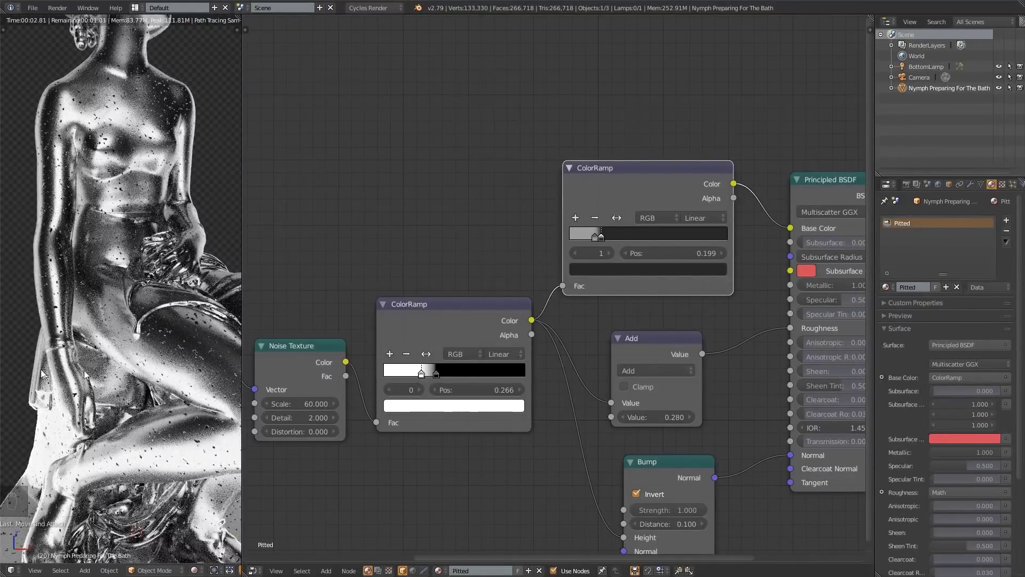
pyautogui.scroll(-1, 119, 263)
pyautogui.keyDown('shift'); pyautogui.moveTo(119, 263); pyautogui.dragTo(104, 292, button='middle'); pyautogui.keyUp('shift')
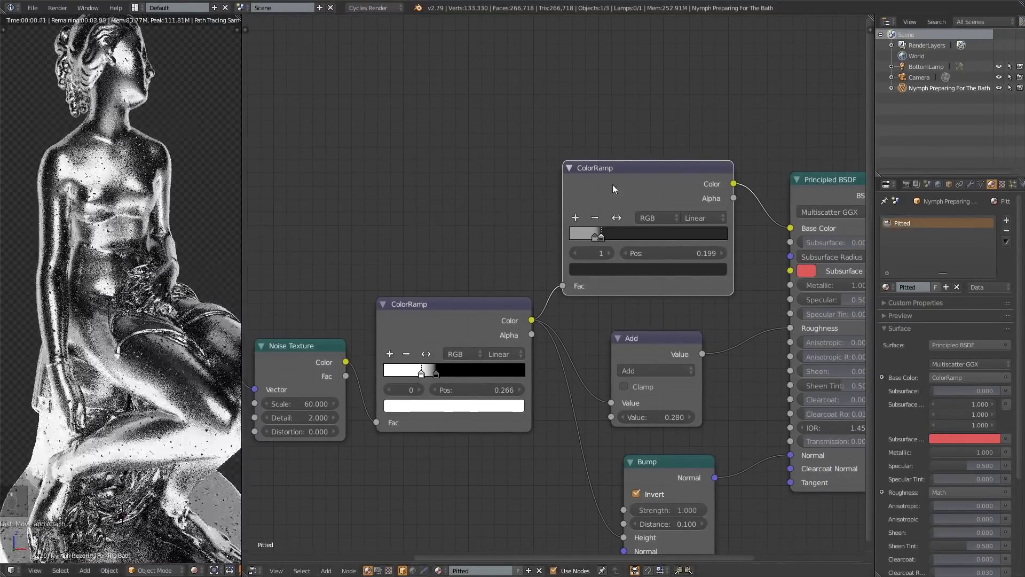
pyautogui.scroll(-2, 613, 192)
# - Add a Geometry input node in the empty space above the ColorRamp nodes
pyautogui.moveTo(612, 196); pyautogui.dragTo(522, 236, button='middle')
pyautogui.scroll(-2, 123, 395)
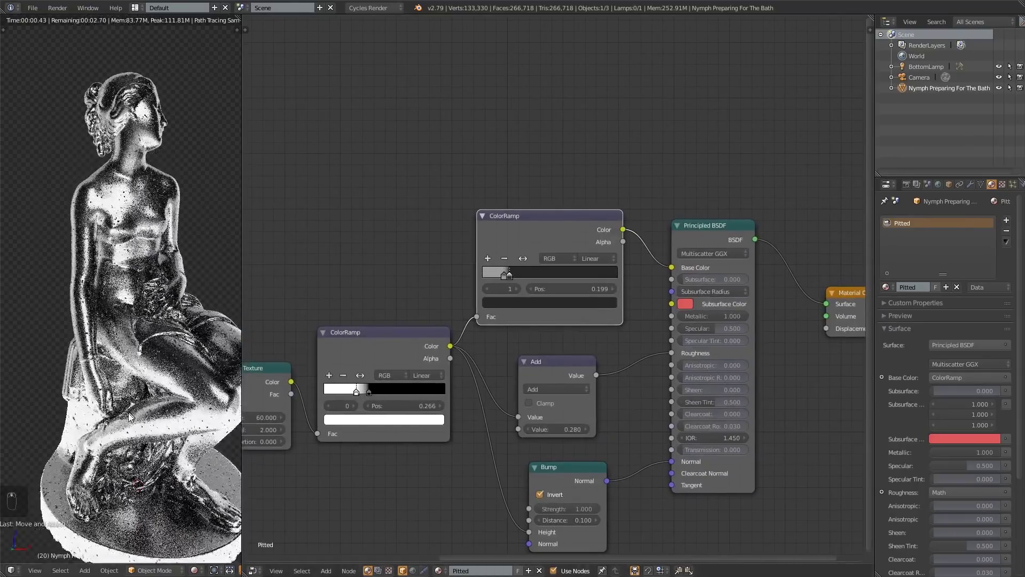
pyautogui.moveTo(428, 200); pyautogui.dragTo(440, 241, button='middle')
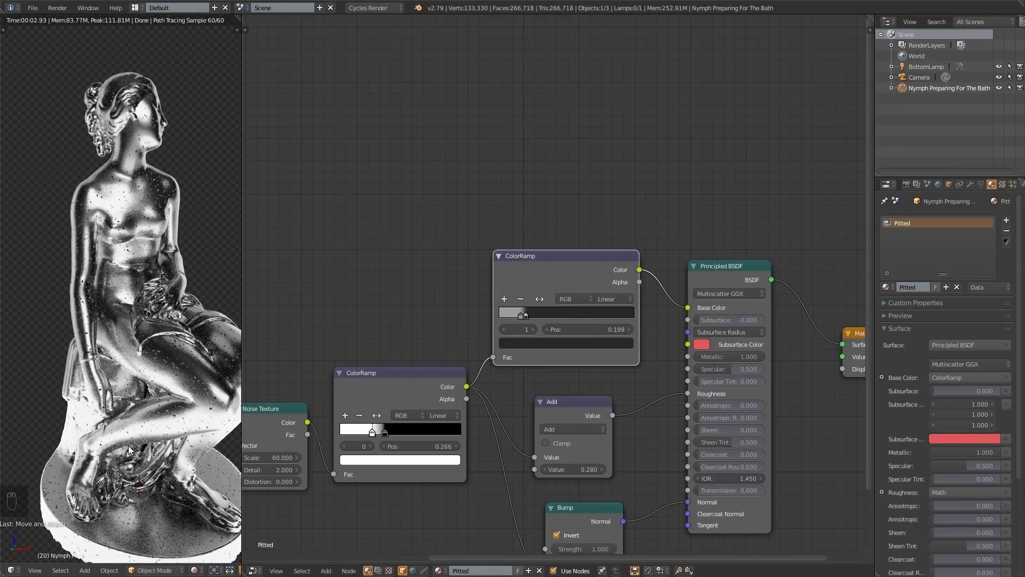
pyautogui.hotkey('shift', 'a')
pyautogui.moveTo(350, 184)
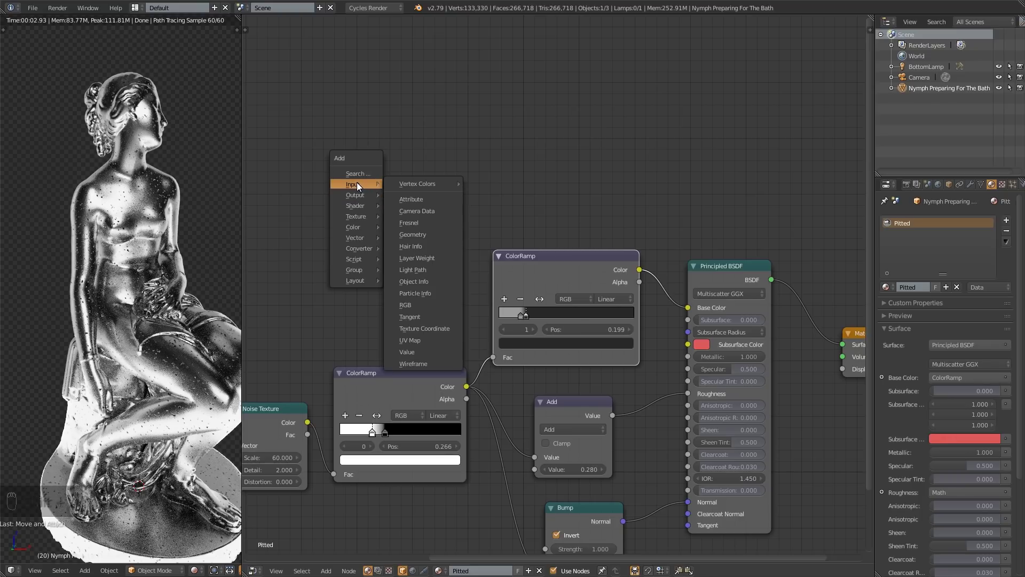
pyautogui.click(421, 236)
pyautogui.click(307, 44)
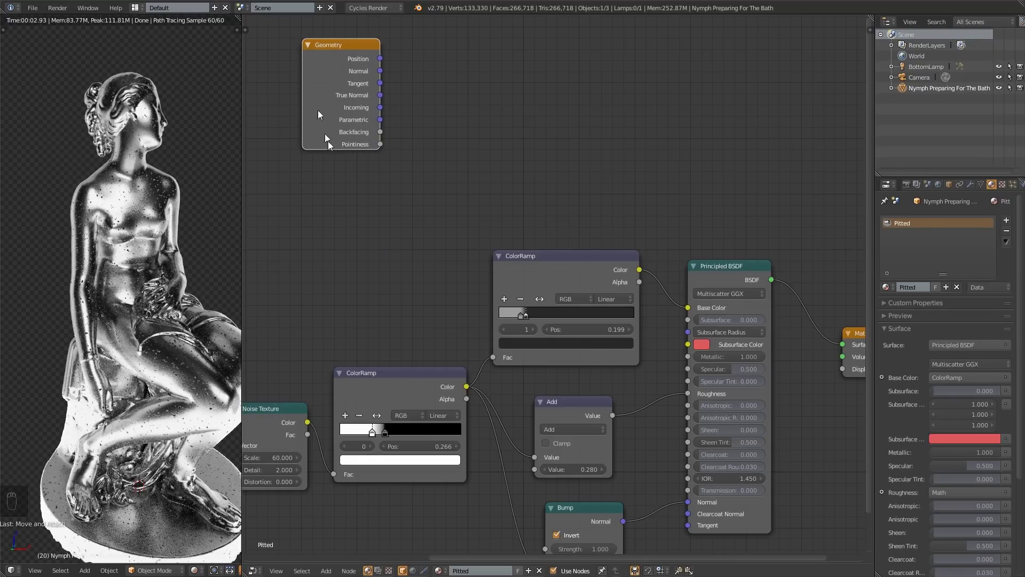
# - Cycle the emission preview through the Geometry node's outputs to Pointiness and inspect it up close on the statue
pyautogui.moveTo(781, 218); pyautogui.dragTo(706, 223, button='middle')
pyautogui.moveTo(393, 188); pyautogui.dragTo(463, 203, button='middle')
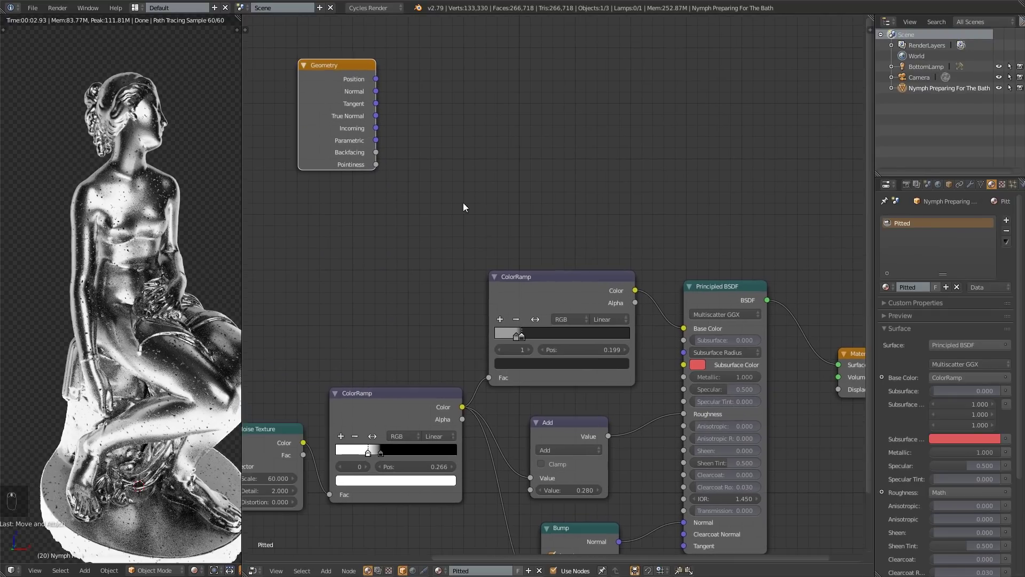
pyautogui.keyDown('ctrl'); pyautogui.keyDown('shift'); pyautogui.click(347, 67); pyautogui.keyUp('shift'); pyautogui.keyUp('ctrl')
pyautogui.keyDown('ctrl'); pyautogui.keyDown('shift'); pyautogui.click(347, 67); pyautogui.keyUp('shift'); pyautogui.keyUp('ctrl')
pyautogui.keyDown('ctrl'); pyautogui.keyDown('shift'); pyautogui.click(348, 67); pyautogui.keyUp('shift'); pyautogui.keyUp('ctrl')
pyautogui.keyDown('ctrl'); pyautogui.keyDown('shift'); pyautogui.click(347, 67); pyautogui.keyUp('shift'); pyautogui.keyUp('ctrl')
pyautogui.keyDown('ctrl'); pyautogui.keyDown('shift'); pyautogui.click(347, 67); pyautogui.keyUp('shift'); pyautogui.keyUp('ctrl')
pyautogui.keyDown('ctrl'); pyautogui.keyDown('shift'); pyautogui.click(347, 67); pyautogui.keyUp('shift'); pyautogui.keyUp('ctrl')
pyautogui.keyDown('ctrl'); pyautogui.keyDown('shift'); pyautogui.click(347, 67); pyautogui.keyUp('shift'); pyautogui.keyUp('ctrl')
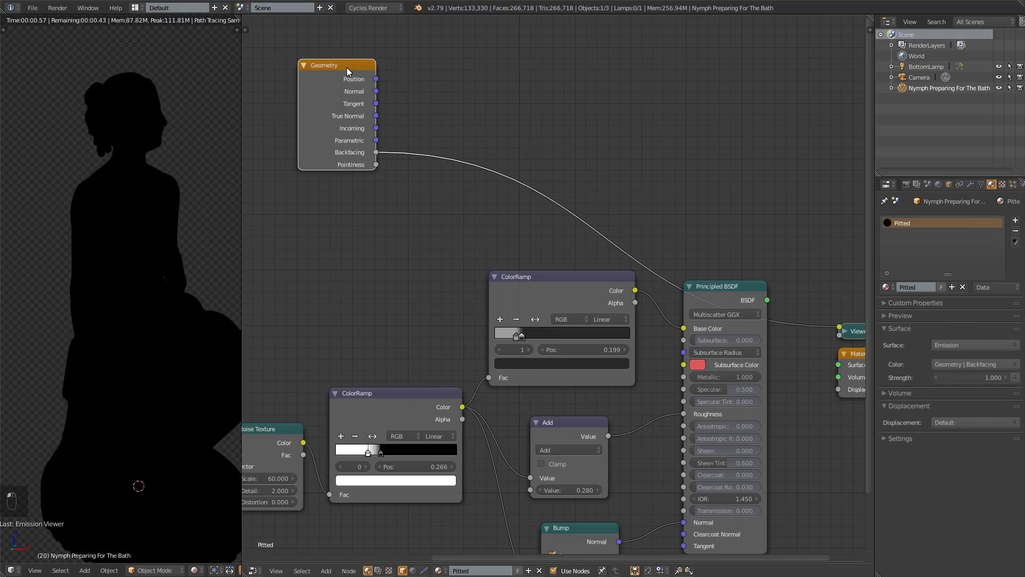
pyautogui.keyDown('ctrl'); pyautogui.keyDown('shift'); pyautogui.click(348, 67); pyautogui.keyUp('shift'); pyautogui.keyUp('ctrl')
pyautogui.scroll(6, 165, 305)
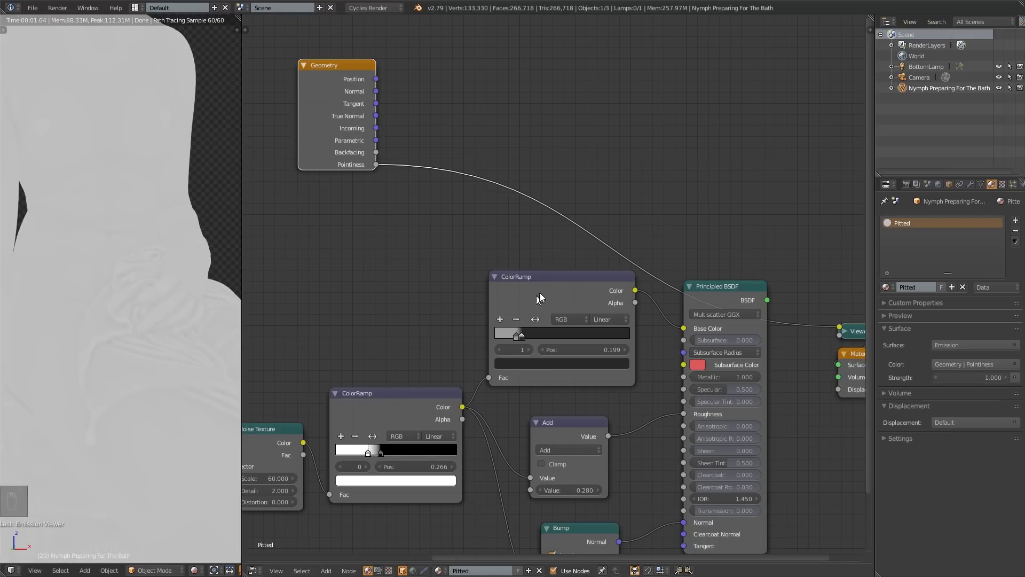
# - Insert a new ColorRamp on the Geometry node's Pointiness preview link, and shift the neighbouring nodes to make room
pyautogui.moveTo(541, 291); pyautogui.dragTo(554, 307)
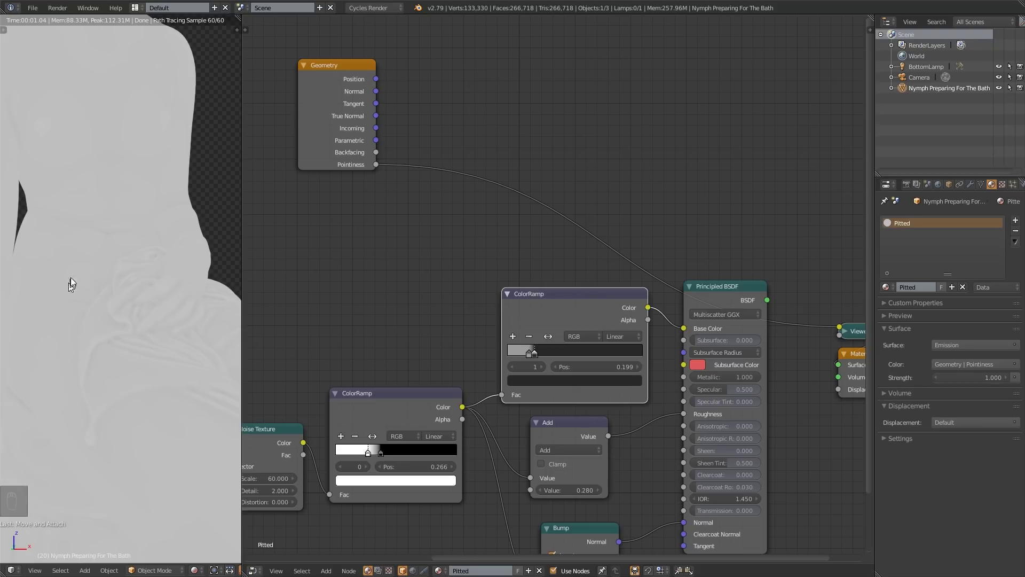
pyautogui.hotkey('shift', 'a')
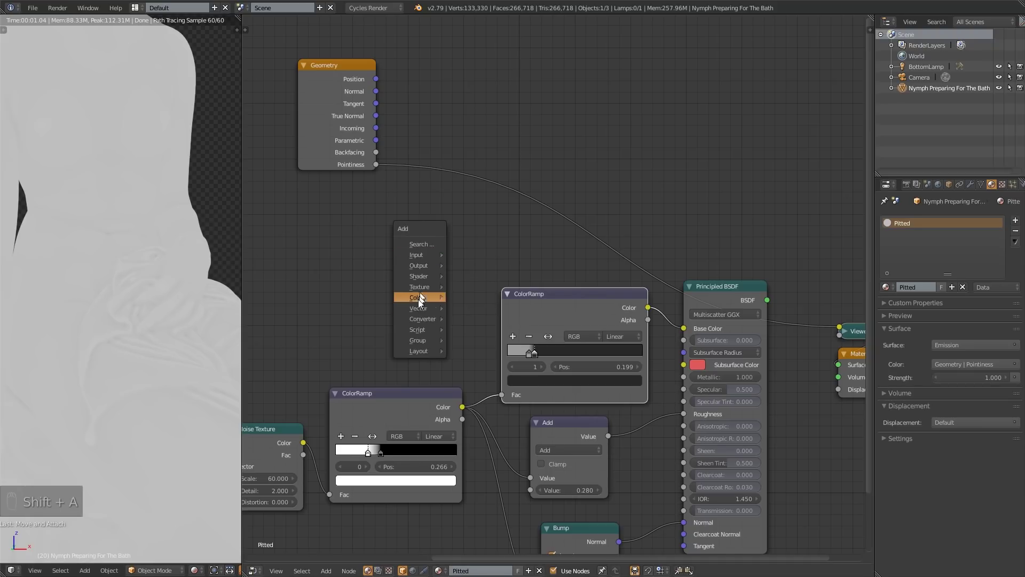
pyautogui.moveTo(419, 318)
pyautogui.click(499, 331)
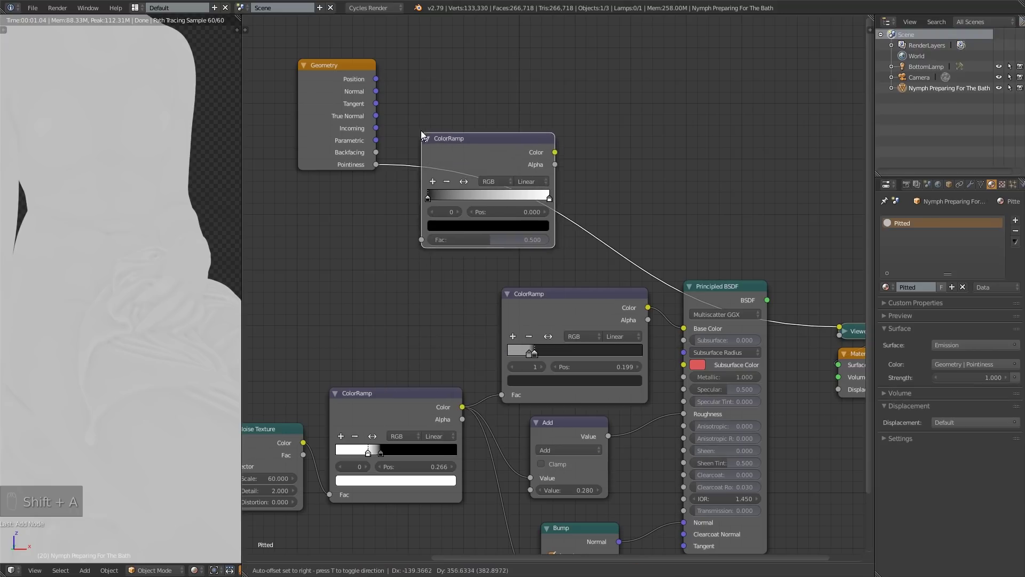
pyautogui.click(481, 139)
pyautogui.moveTo(354, 67); pyautogui.dragTo(268, 64)
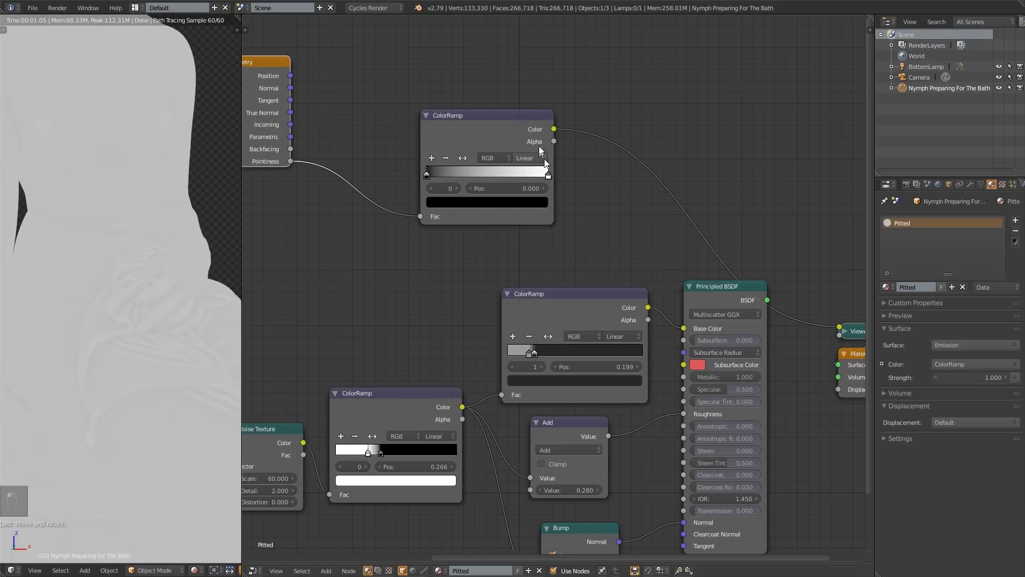
# - Tighten the Pointiness ColorRamp to a hard crease mask, with the black stop at 0.491 and the white stop at 0.500, and inspect it on the statue
pyautogui.moveTo(506, 133); pyautogui.dragTo(436, 115)
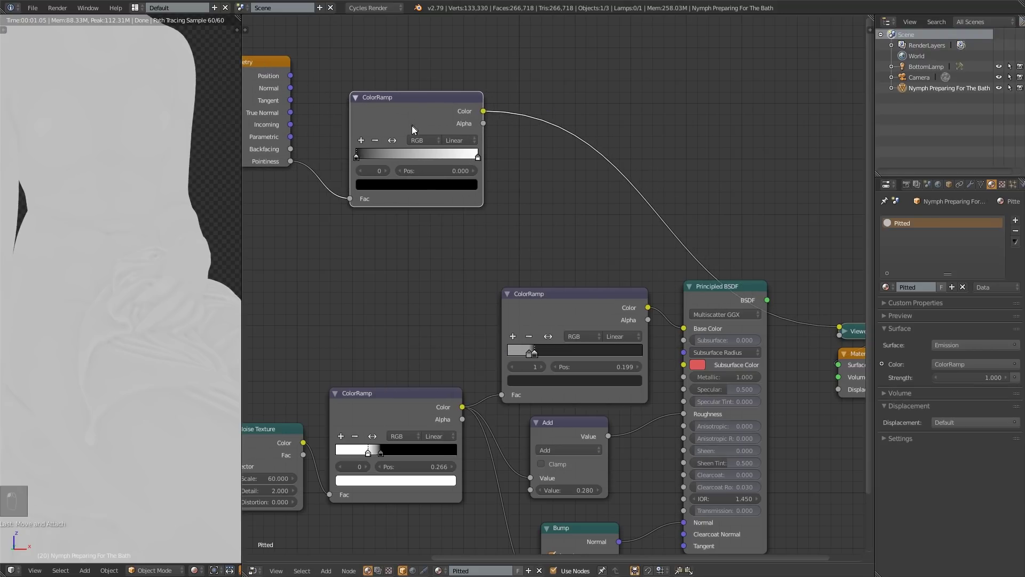
pyautogui.moveTo(358, 155); pyautogui.dragTo(391, 156)
pyautogui.moveTo(471, 159); pyautogui.dragTo(418, 156)
pyautogui.click(420, 158)
pyautogui.click(417, 155)
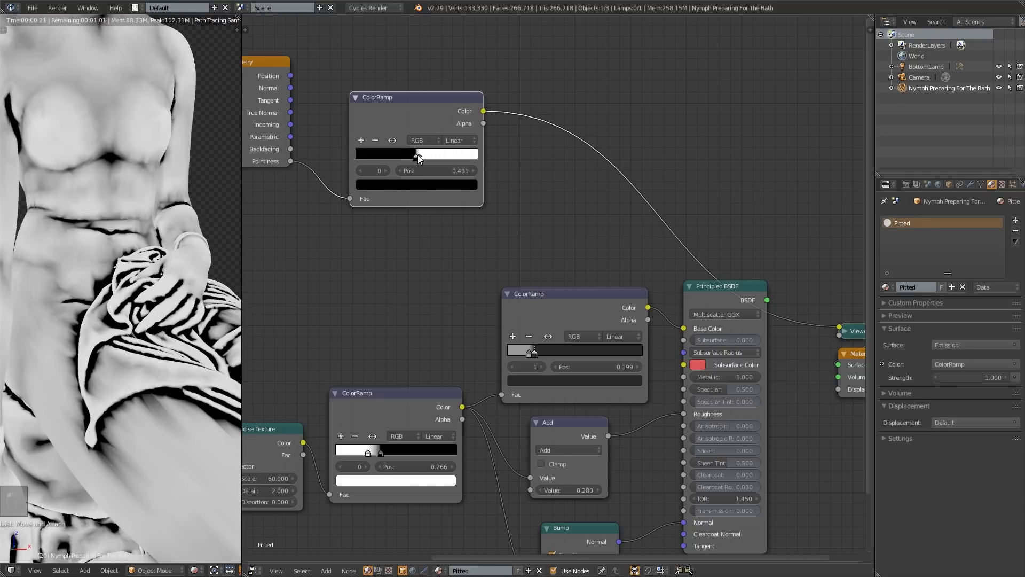
pyautogui.moveTo(417, 156); pyautogui.dragTo(416, 156)
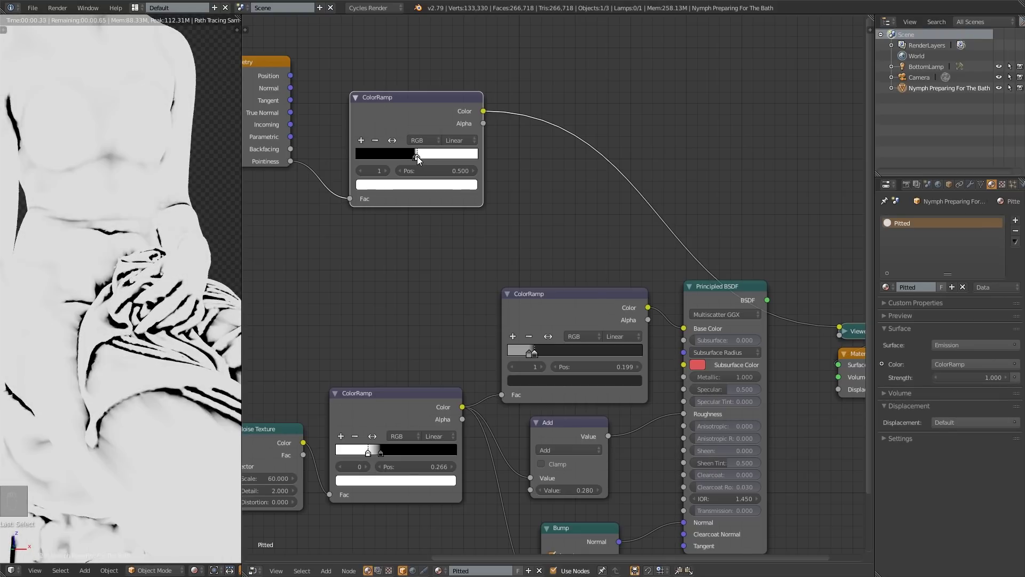
pyautogui.scroll(-5, 179, 337)
pyautogui.moveTo(178, 334)
pyautogui.mouseDown(button='middle')
pyautogui.moveTo(107, 353)
pyautogui.moveTo(145, 365)
pyautogui.moveTo(174, 351)
pyautogui.moveTo(170, 329)
pyautogui.mouseUp(button='middle')
pyautogui.scroll(8, 172, 334)
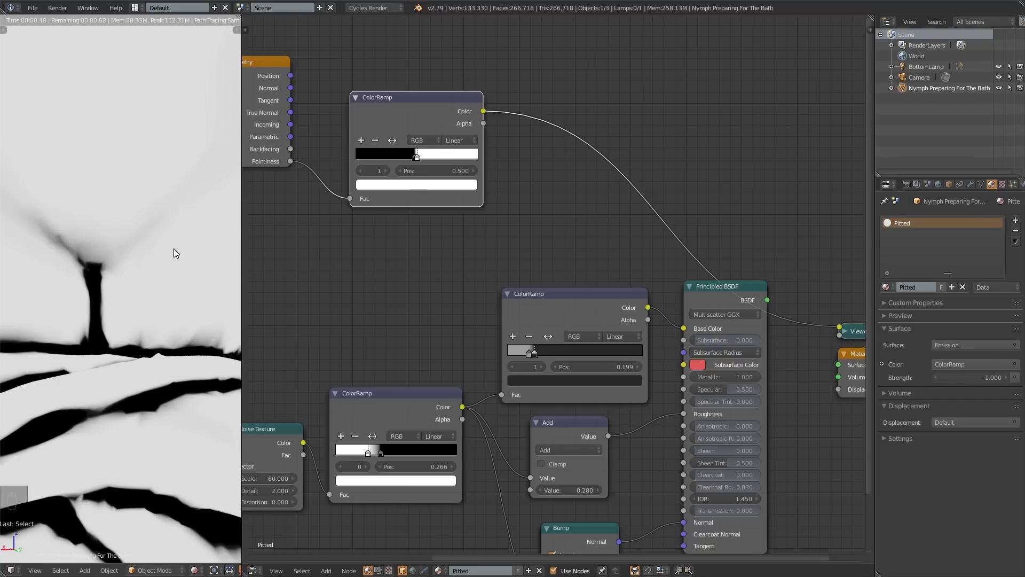
pyautogui.scroll(-10, 174, 249)
pyautogui.moveTo(123, 342); pyautogui.dragTo(173, 338, button='middle')
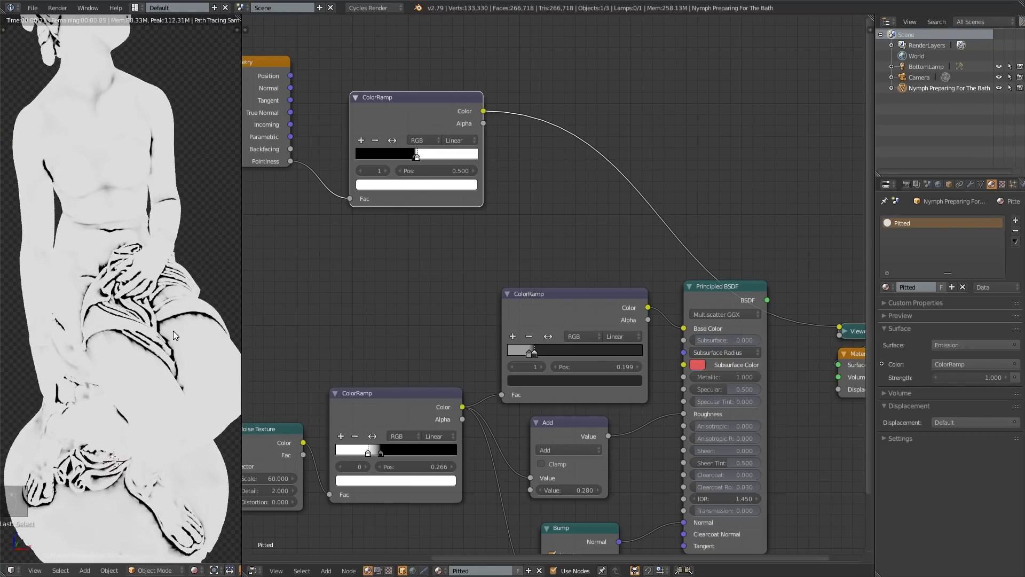
# - Switch the preview back to the Principled BSDF and space it apart from the base color ColorRamp to make room between them
pyautogui.scroll(-1, 629, 283)
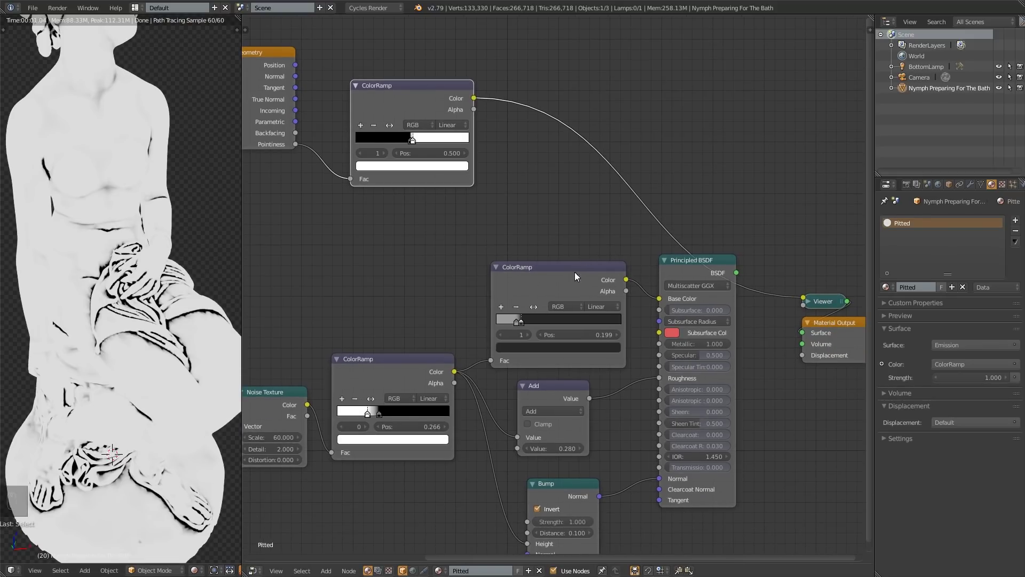
pyautogui.moveTo(587, 287); pyautogui.dragTo(524, 267)
pyautogui.moveTo(405, 367); pyautogui.dragTo(392, 370)
pyautogui.keyDown('ctrl'); pyautogui.keyDown('shift'); pyautogui.click(698, 270); pyautogui.keyUp('shift'); pyautogui.keyUp('ctrl')
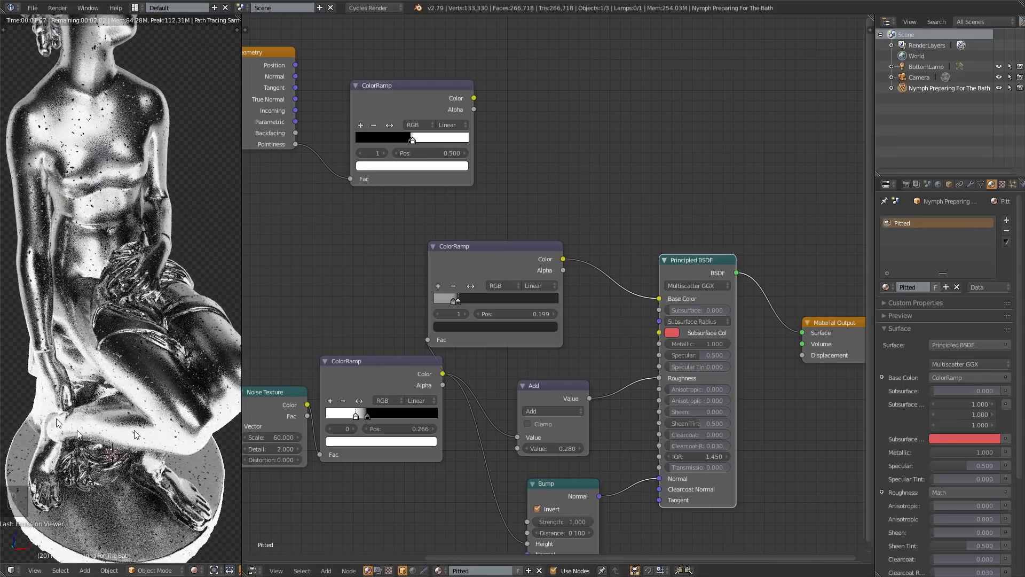
pyautogui.moveTo(512, 252); pyautogui.dragTo(530, 259)
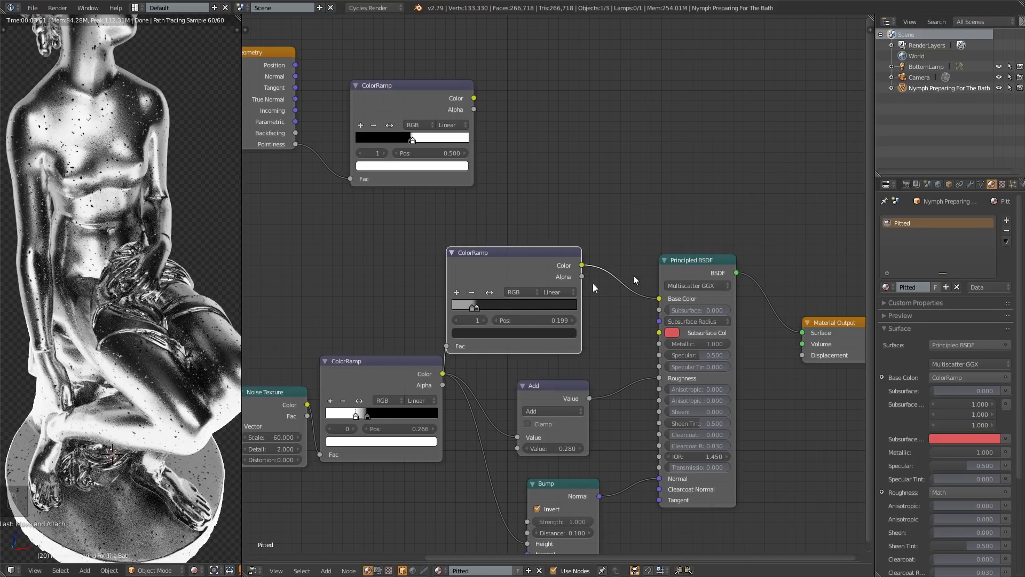
pyautogui.moveTo(719, 265); pyautogui.dragTo(761, 204)
pyautogui.moveTo(523, 261); pyautogui.dragTo(520, 280)
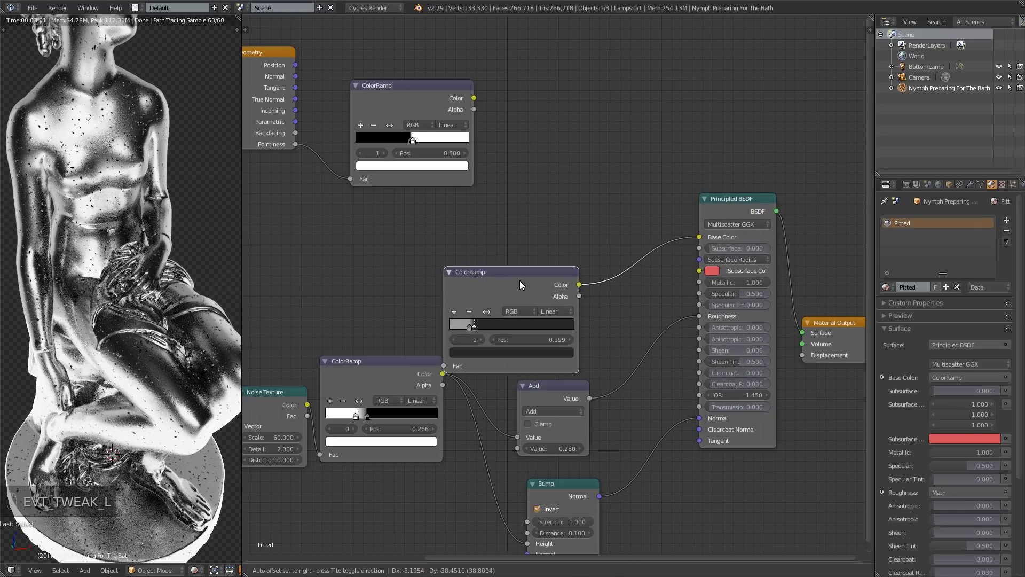
# - Insert a Hue Saturation Value node on the link between the base color ColorRamp and the Principled BSDF's Base Color
pyautogui.hotkey('shift', 'a')
pyautogui.moveTo(491, 259)
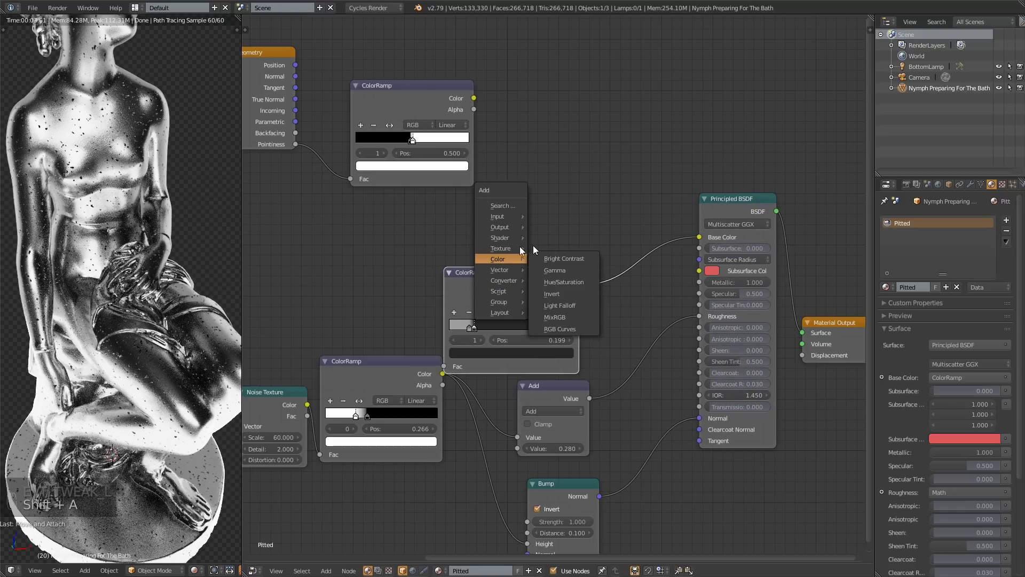
pyautogui.click(581, 279)
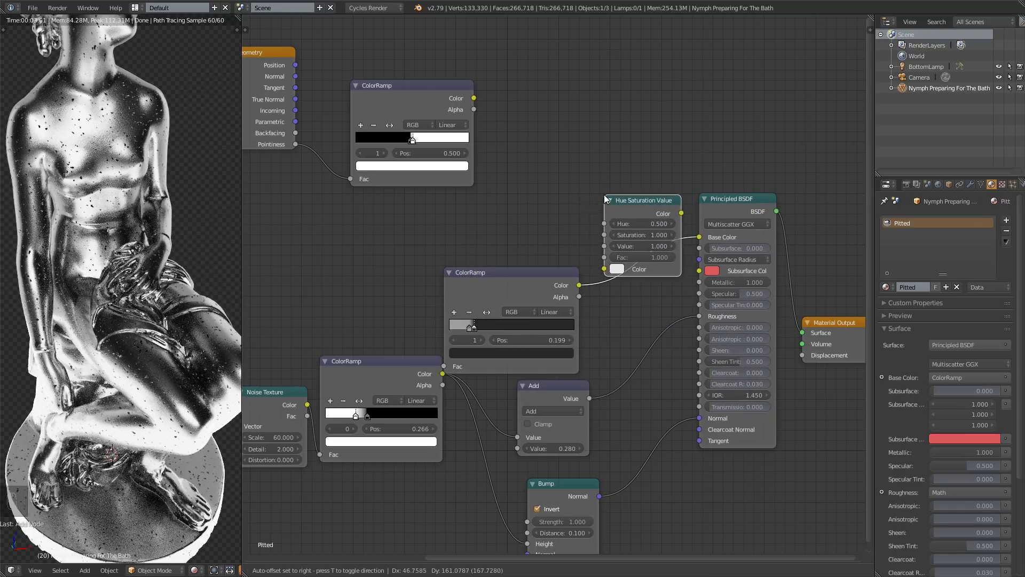
pyautogui.click(604, 194)
pyautogui.moveTo(647, 208); pyautogui.dragTo(656, 174)
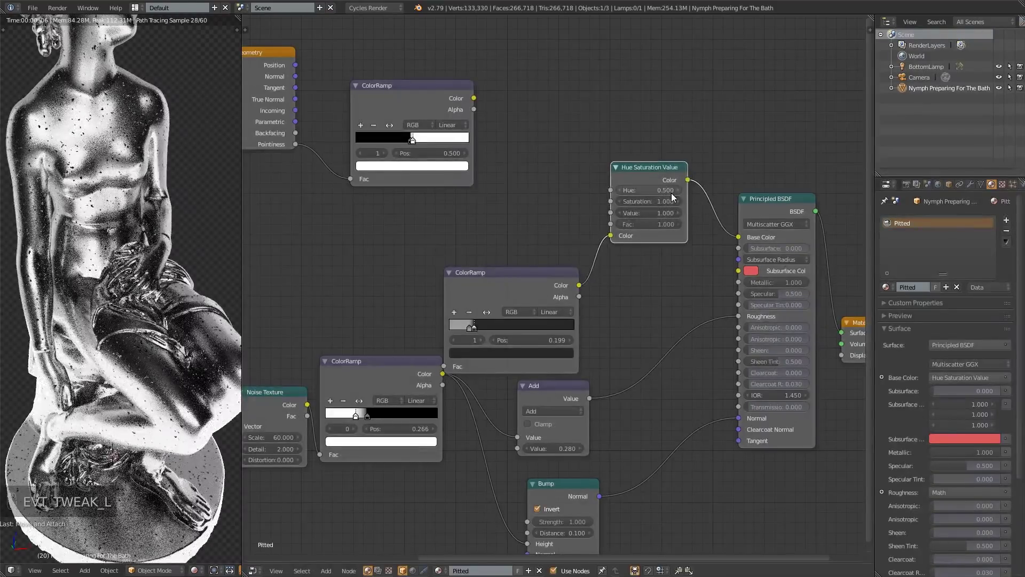
# - Darken the base color by setting the Hue Saturation Value node's Value to 0.100
pyautogui.scroll(3, 672, 193)
pyautogui.scroll(2, 206, 251)
pyautogui.scroll(-1, 104, 180)
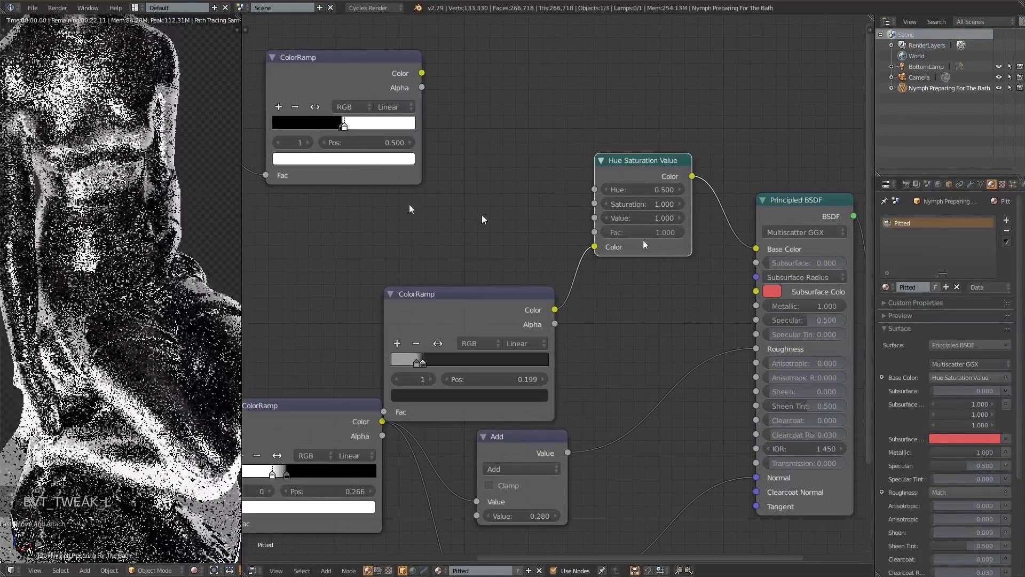
pyautogui.moveTo(673, 219); pyautogui.dragTo(640, 219)
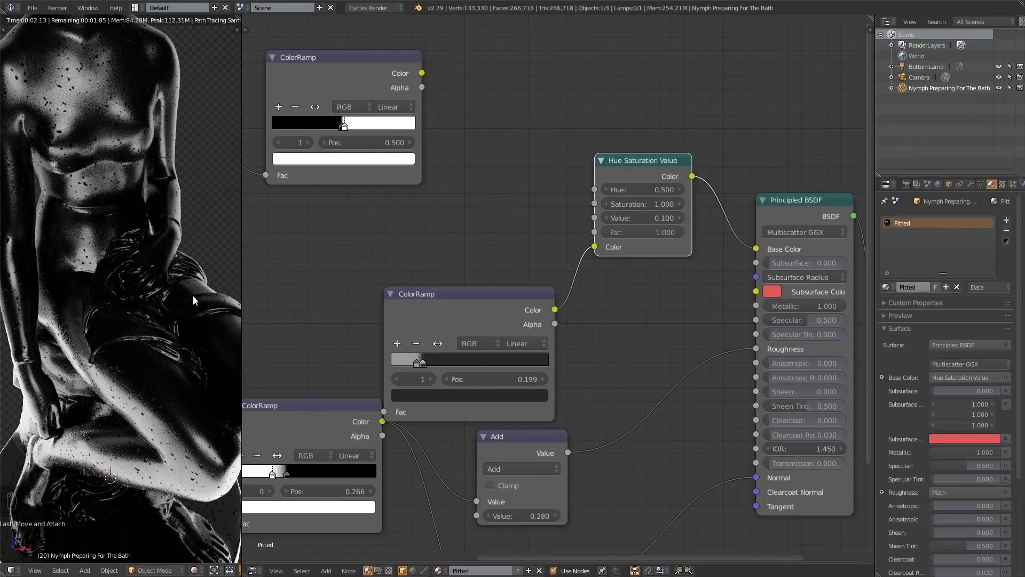
# - Compare the undarkened metal by linking the ColorRamp straight to Base Color, and reconnect the Hue Saturation Value node to Base Color
pyautogui.scroll(-2, 694, 299)
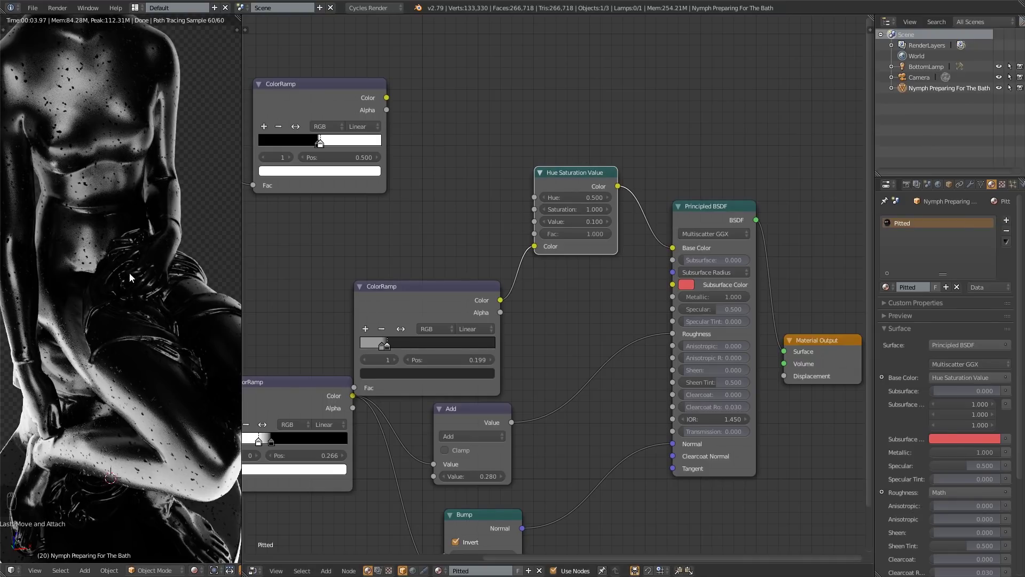
pyautogui.moveTo(501, 301); pyautogui.dragTo(609, 296)
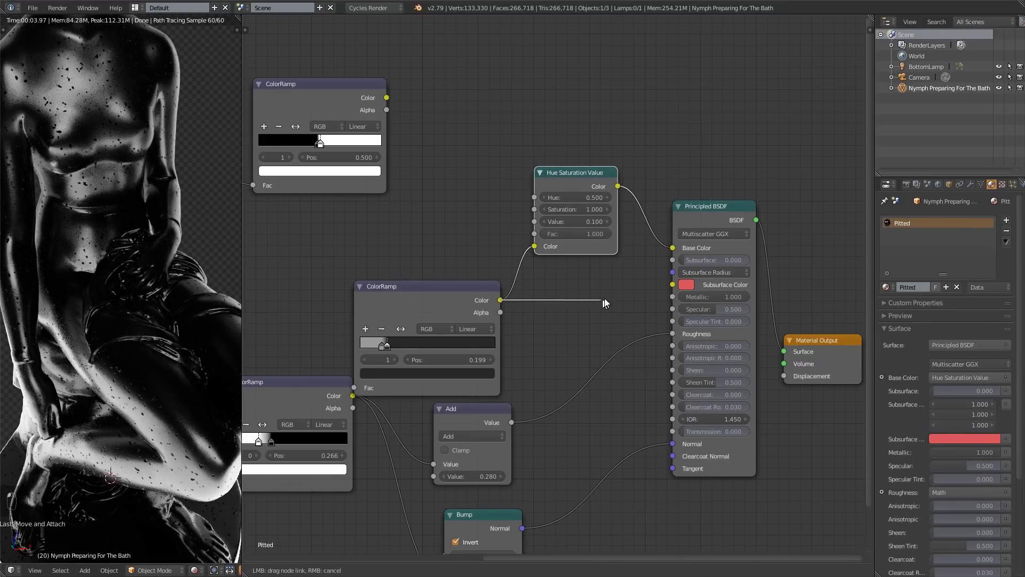
pyautogui.moveTo(661, 253); pyautogui.dragTo(672, 247)
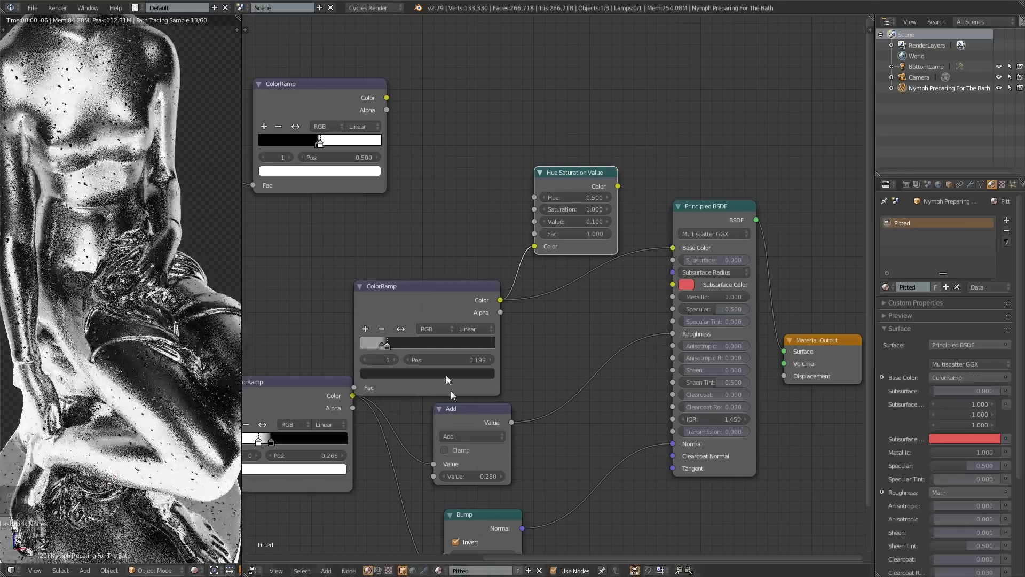
pyautogui.moveTo(618, 187); pyautogui.dragTo(637, 215)
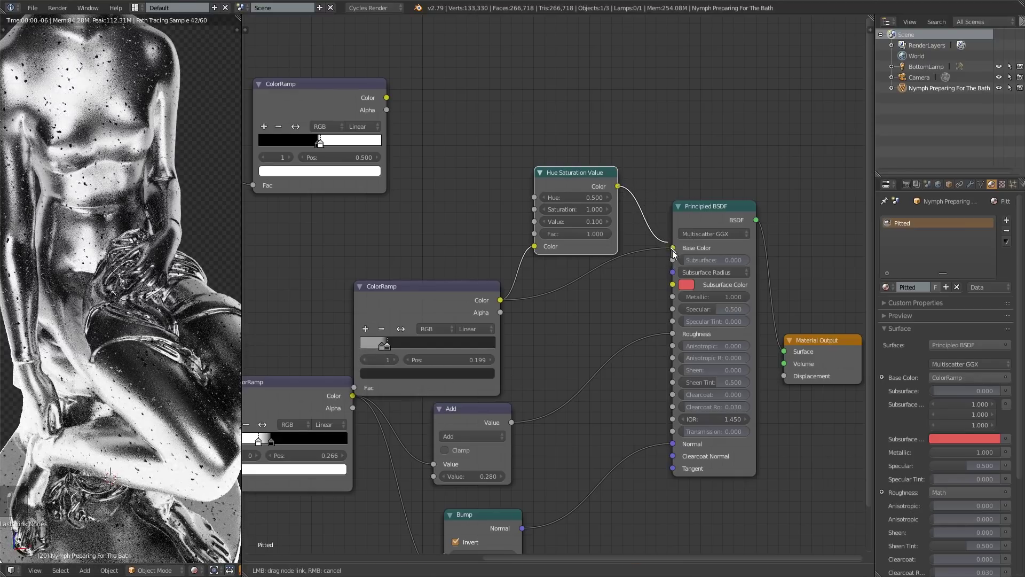
pyautogui.moveTo(673, 254); pyautogui.dragTo(673, 248)
# - Spread out the Material Output, Principled BSDF, Pointiness ColorRamp and Hue Saturation Value nodes to make room before the shader
pyautogui.scroll(-2, 717, 245)
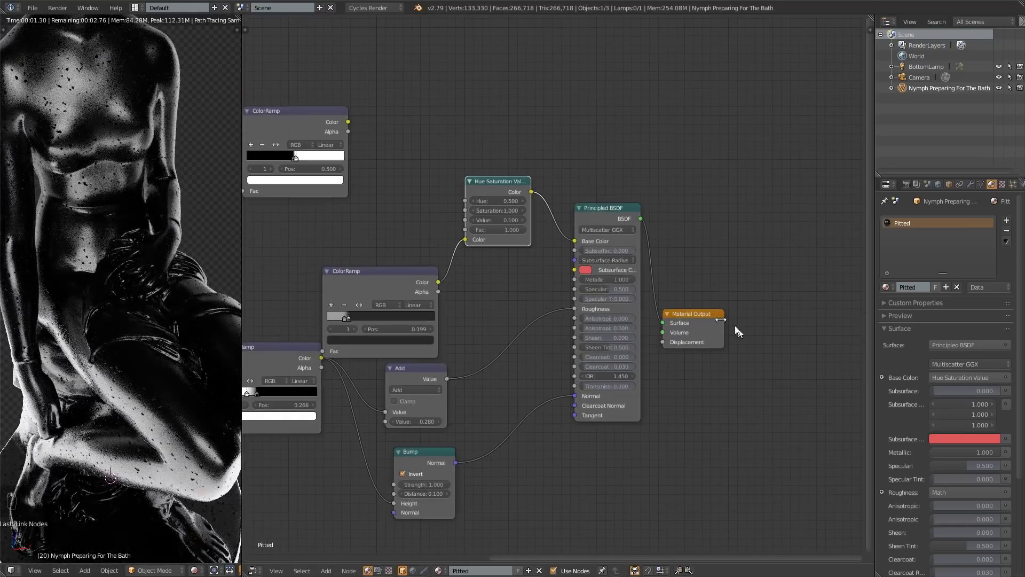
pyautogui.moveTo(718, 318); pyautogui.dragTo(801, 284)
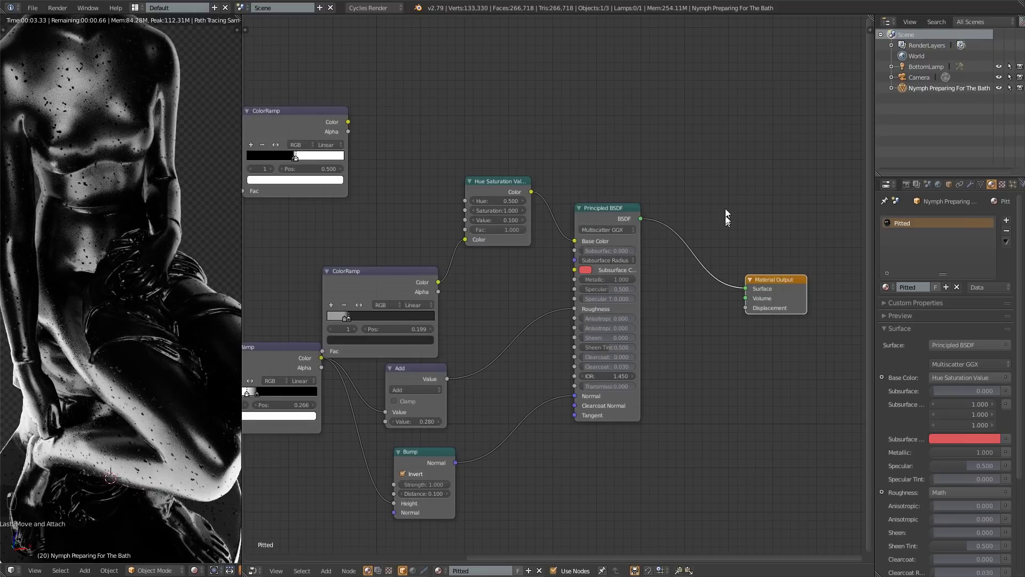
pyautogui.moveTo(624, 213); pyautogui.dragTo(647, 226)
pyautogui.moveTo(366, 138); pyautogui.dragTo(487, 147, button='middle')
pyautogui.scroll(-2, 487, 147)
pyautogui.moveTo(438, 127); pyautogui.dragTo(427, 115)
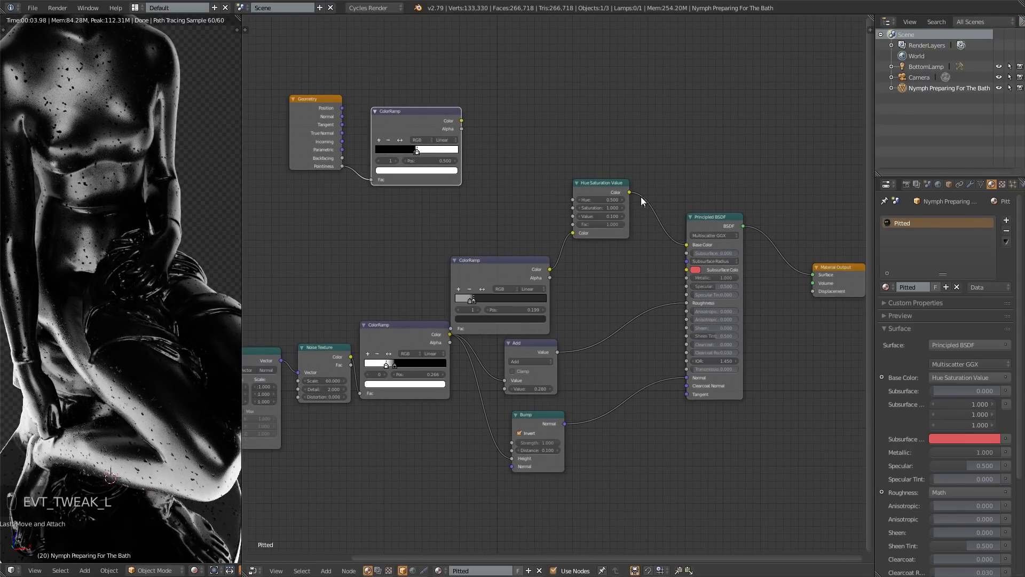
pyautogui.moveTo(613, 188); pyautogui.dragTo(565, 190)
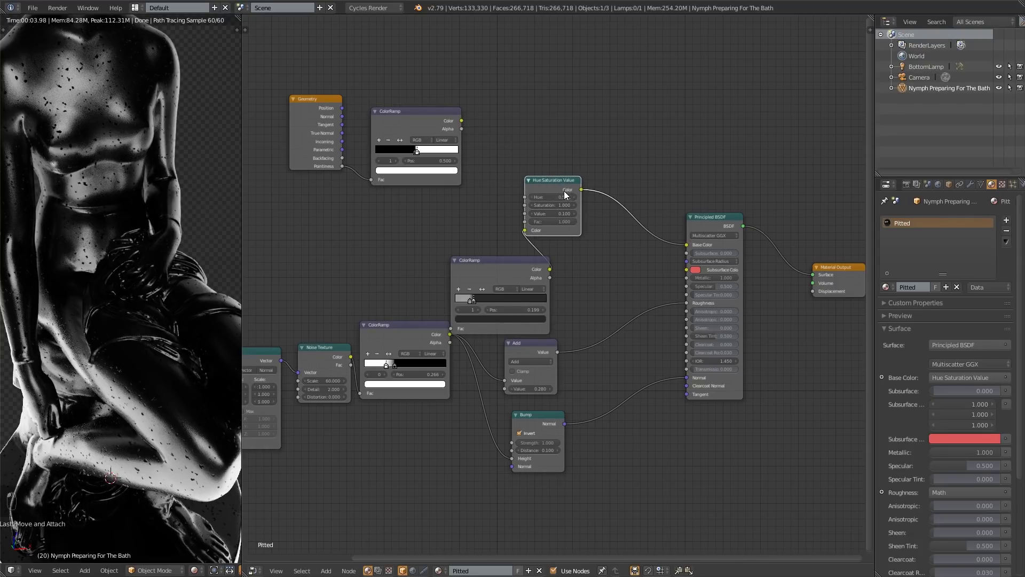
# - Insert a MixRGB node between the Hue Saturation Value node and Base Color, and tidy the surrounding nodes
pyautogui.hotkey('shift', 'a')
pyautogui.moveTo(455, 194)
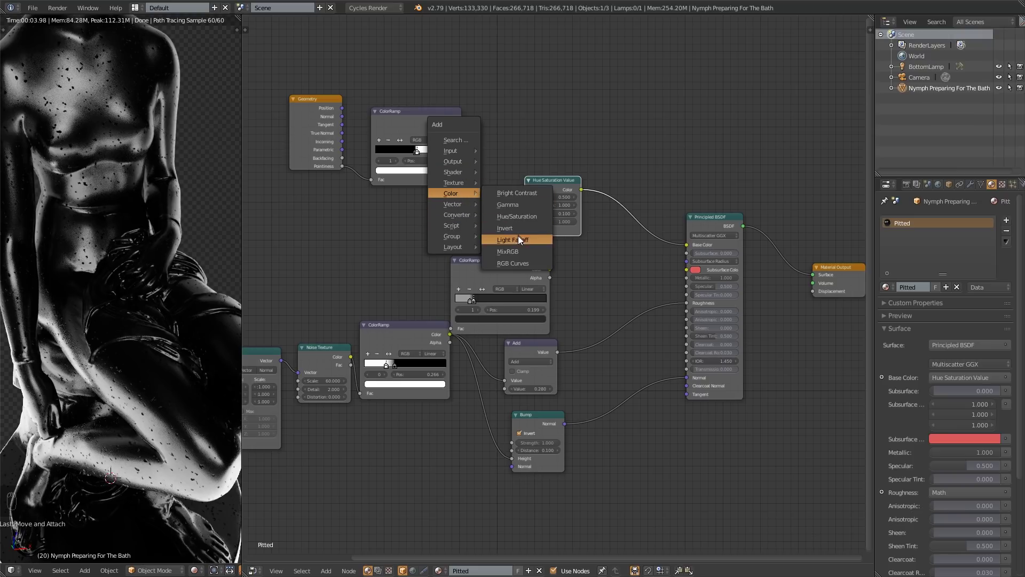
pyautogui.click(517, 248)
pyautogui.click(625, 159)
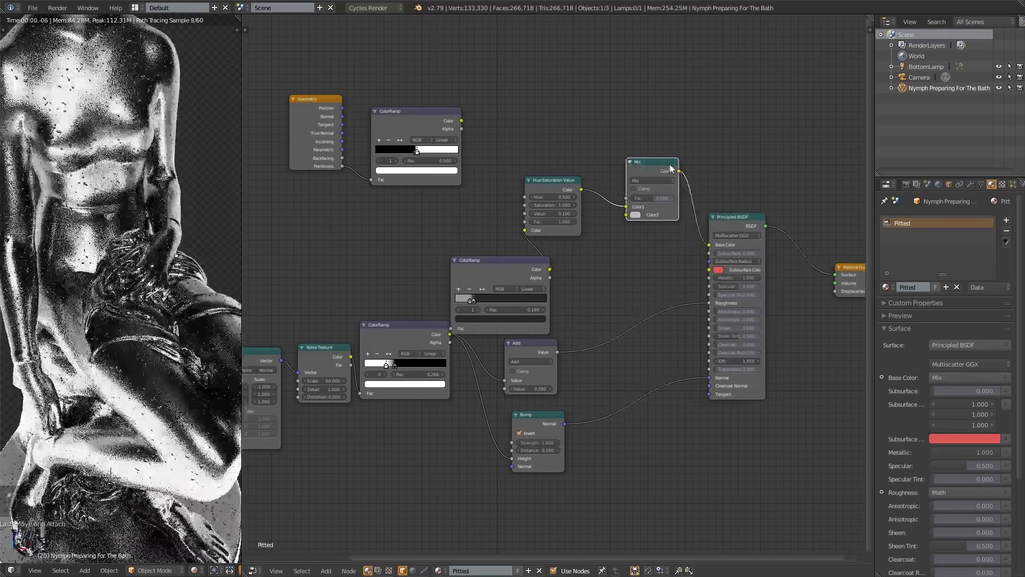
pyautogui.moveTo(664, 173); pyautogui.dragTo(680, 142)
pyautogui.moveTo(571, 189); pyautogui.dragTo(597, 193)
pyautogui.moveTo(511, 263); pyautogui.dragTo(495, 244)
pyautogui.scroll(1, 621, 215)
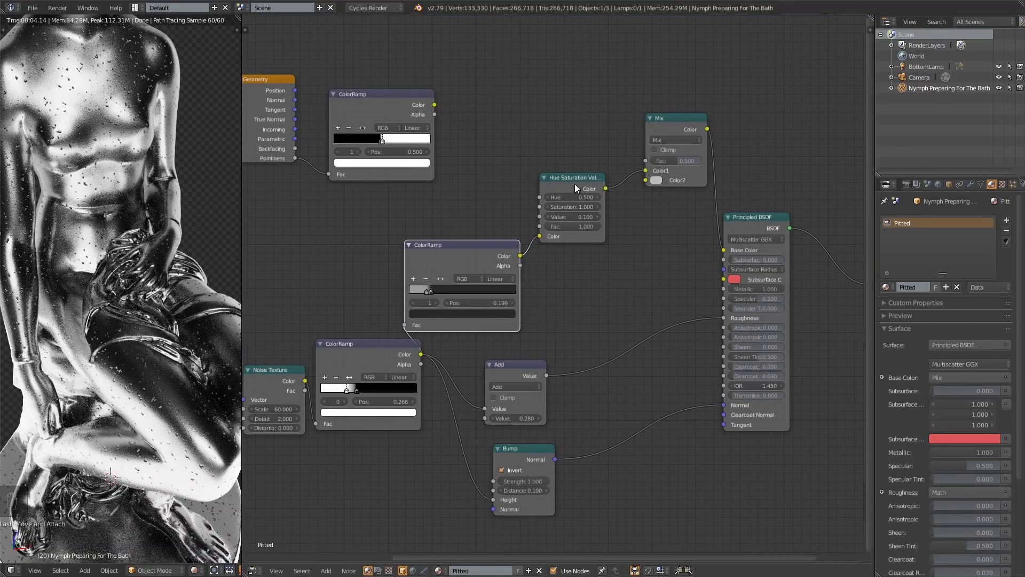
# - Link the base color ColorRamp's Color output to the Mix node's Color2 input and reposition the nodes around that link
pyautogui.moveTo(575, 183); pyautogui.dragTo(568, 146)
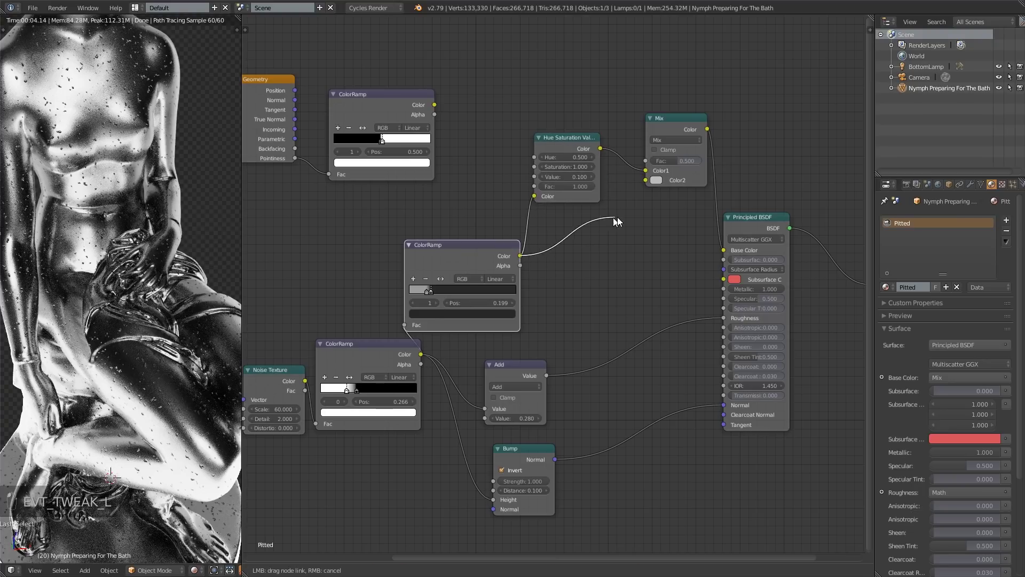
pyautogui.moveTo(646, 181); pyautogui.dragTo(646, 181)
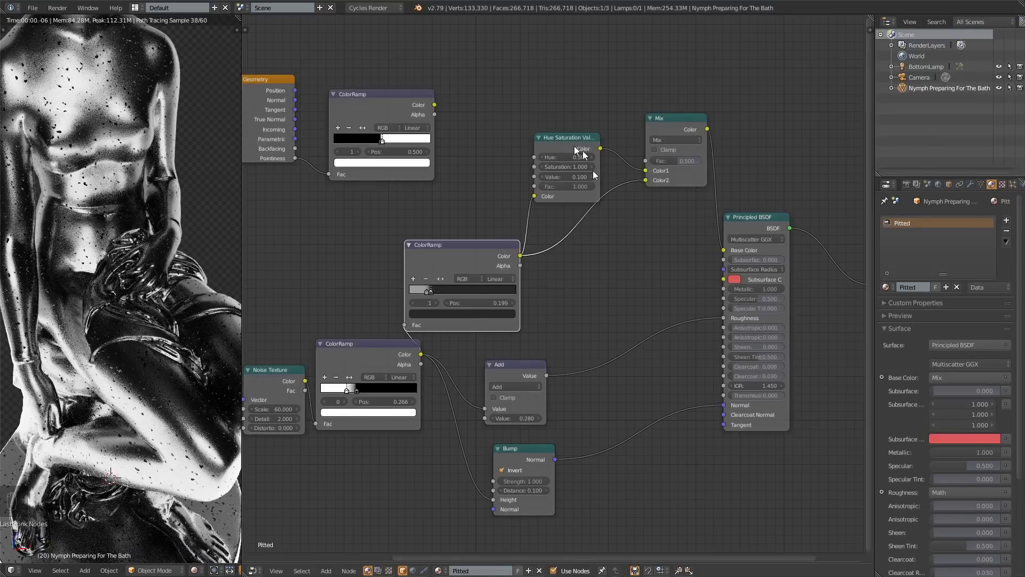
pyautogui.moveTo(454, 256); pyautogui.dragTo(508, 258)
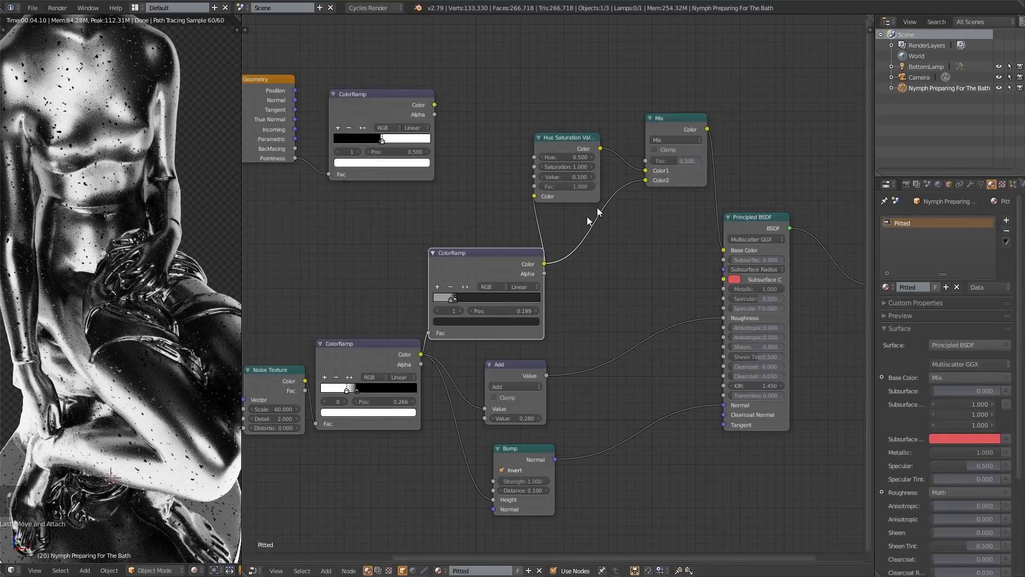
pyautogui.moveTo(676, 203); pyautogui.dragTo(658, 205, button='middle')
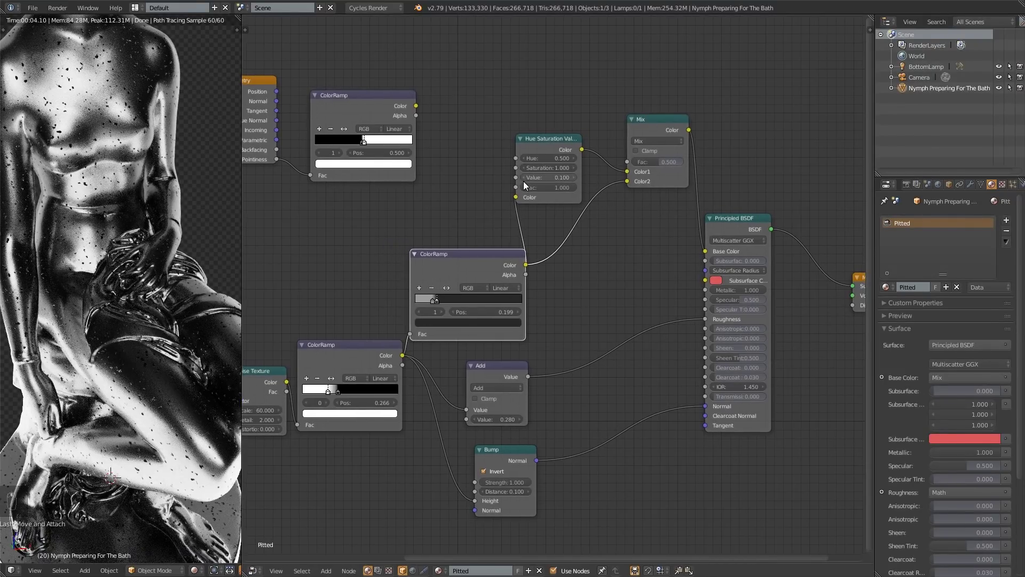
# - Test the blend between the darkened and original base colors by setting the Mix node's Fac to 1.000
pyautogui.moveTo(617, 175); pyautogui.dragTo(598, 191, button='middle')
pyautogui.scroll(4, 645, 192)
pyautogui.scroll(1, 704, 178)
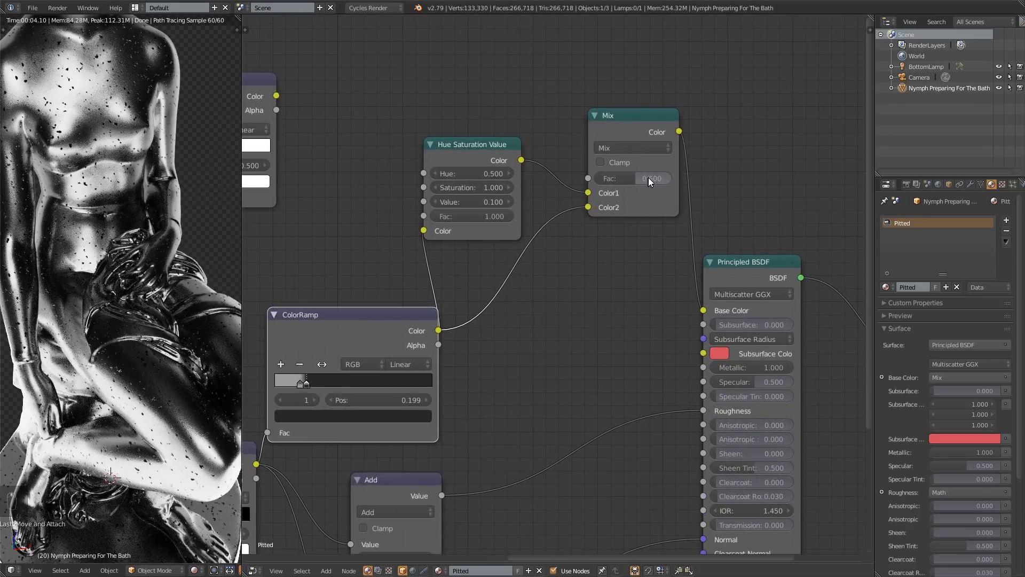
pyautogui.moveTo(661, 180)
pyautogui.mouseDown()
pyautogui.moveTo(614, 180)
pyautogui.moveTo(671, 178)
pyautogui.mouseUp()
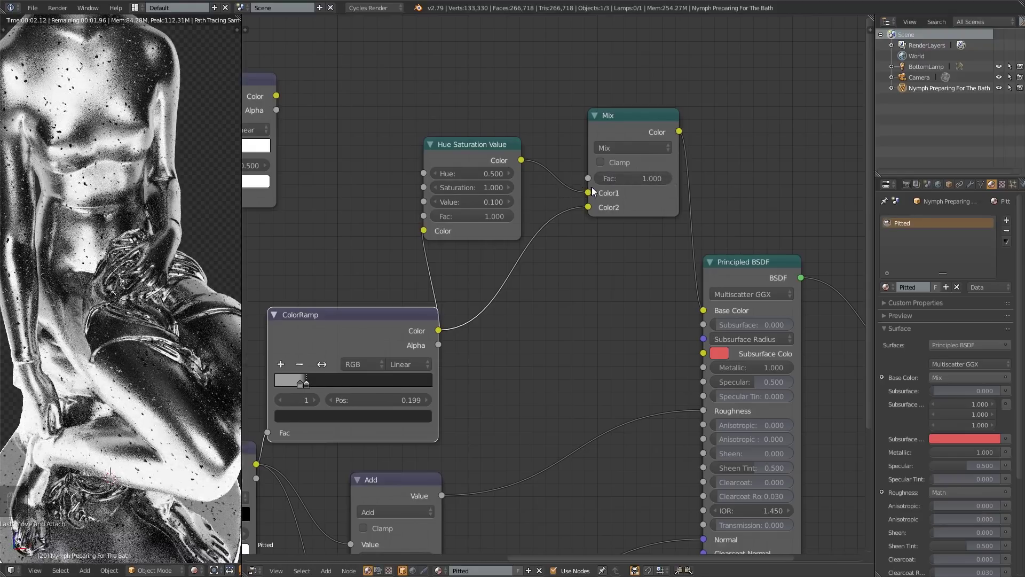
# - Preview the Pointiness ColorRamp's mask on the statue through the emission viewer
pyautogui.scroll(-1, 596, 210)
pyautogui.moveTo(596, 211); pyautogui.dragTo(643, 214, button='middle')
pyautogui.scroll(-2, 643, 215)
pyautogui.moveTo(579, 267); pyautogui.dragTo(628, 225, button='middle')
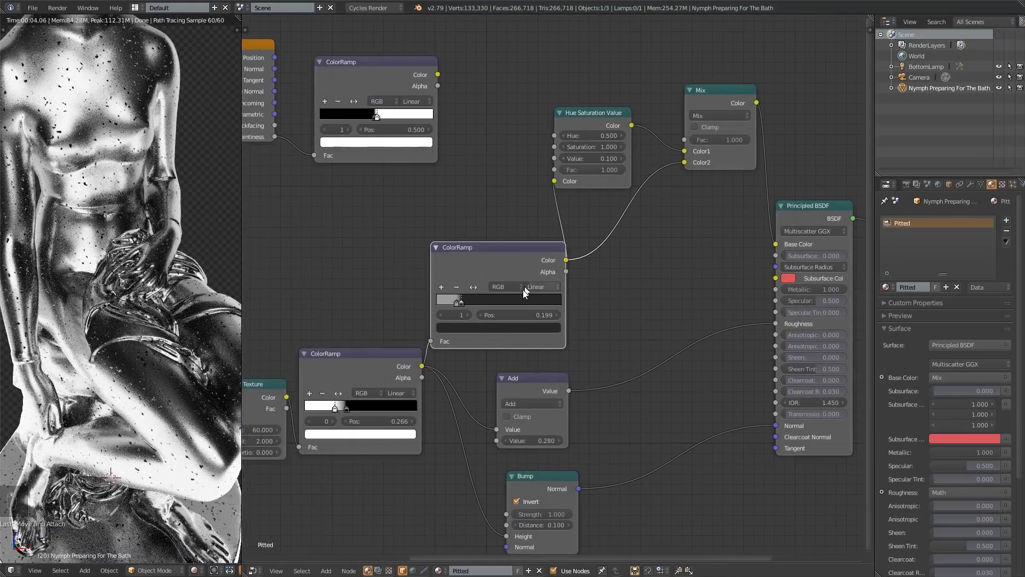
pyautogui.moveTo(508, 306); pyautogui.dragTo(508, 271, button='middle')
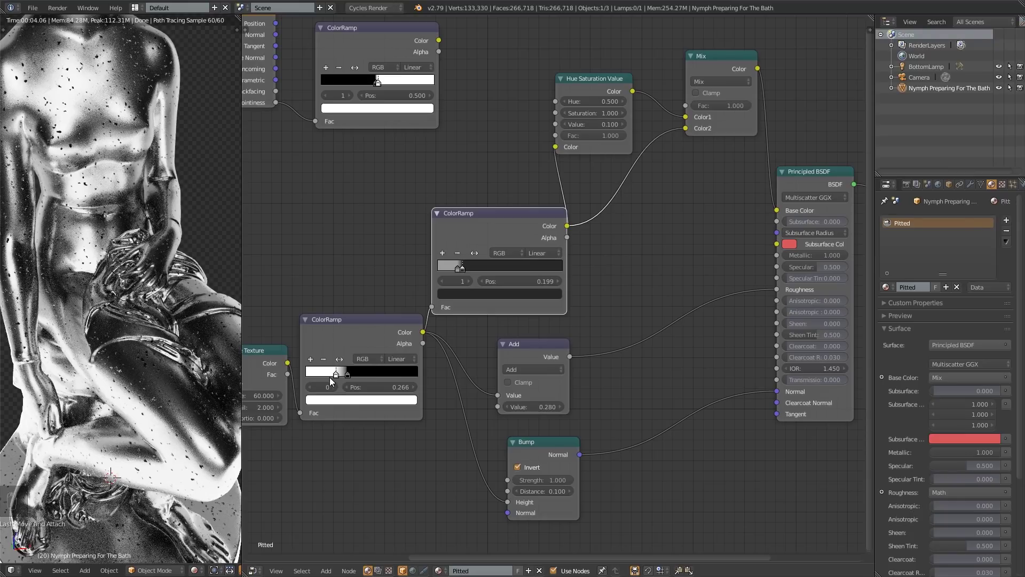
pyautogui.moveTo(569, 156); pyautogui.dragTo(533, 210, button='middle')
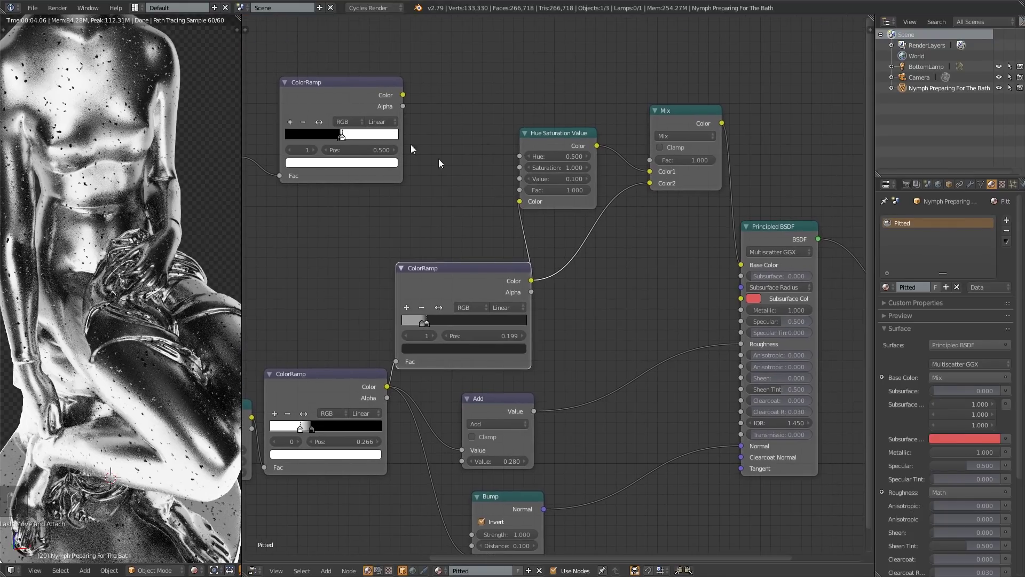
pyautogui.keyDown('ctrl'); pyautogui.keyDown('shift'); pyautogui.click(346, 94); pyautogui.keyUp('shift'); pyautogui.keyUp('ctrl')
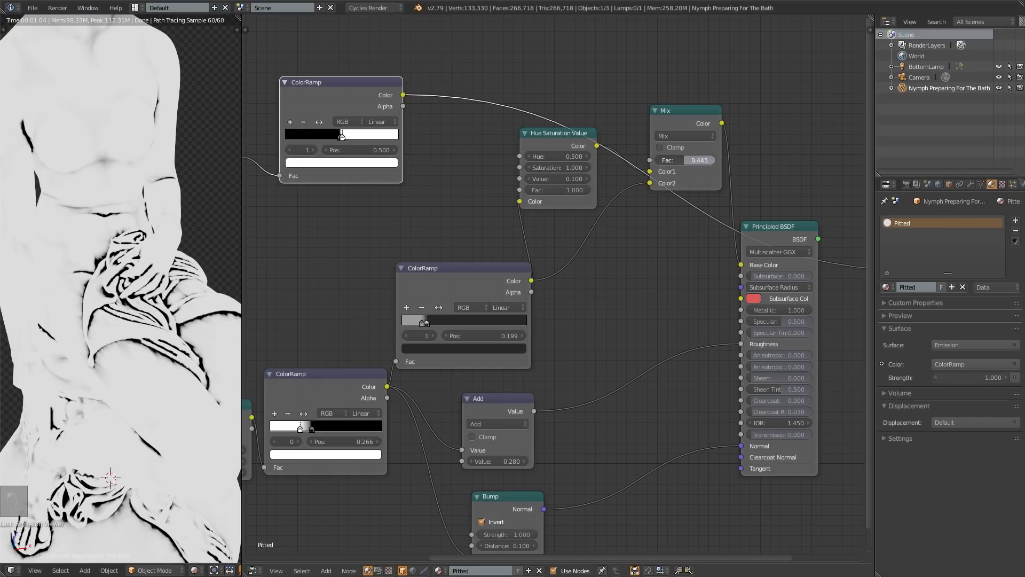
# - Drive the Mix node's Fac with the Pointiness ColorRamp's Color output and preview the Mix result up close on the statue
pyautogui.keyDown('ctrl'); pyautogui.keyDown('shift'); pyautogui.click(682, 118); pyautogui.keyUp('shift'); pyautogui.keyUp('ctrl')
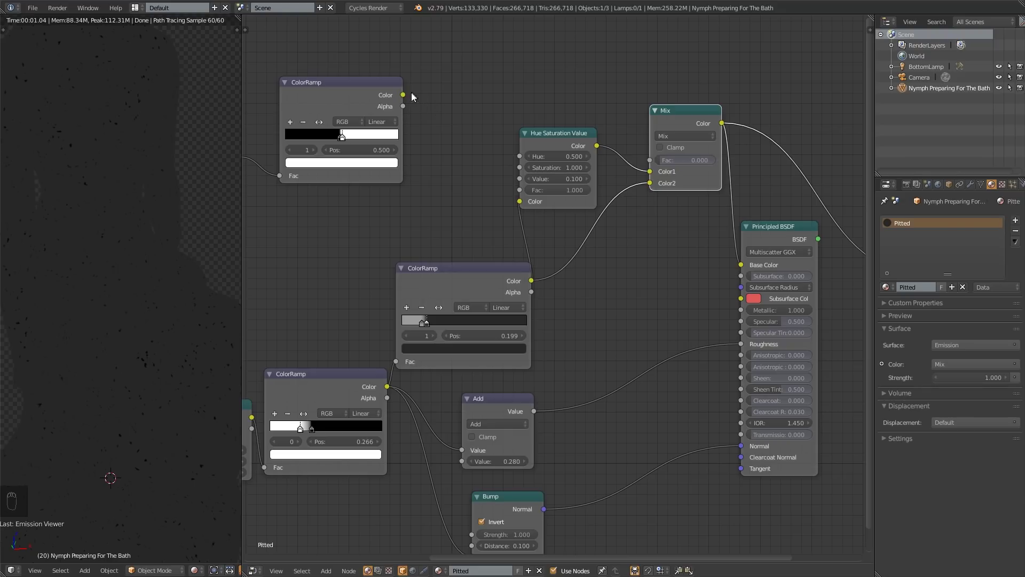
pyautogui.moveTo(403, 95); pyautogui.dragTo(650, 160)
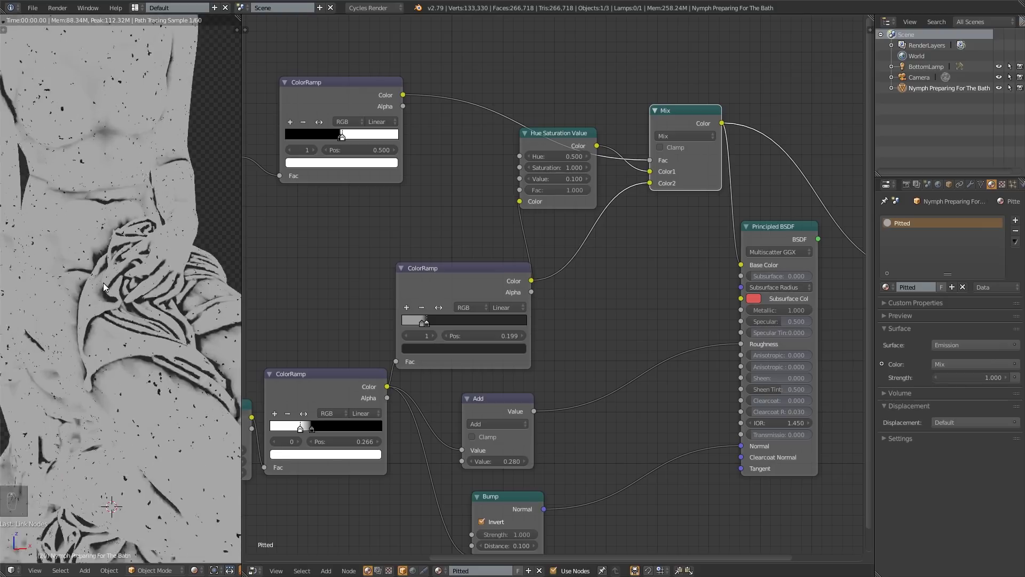
pyautogui.scroll(3, 147, 278)
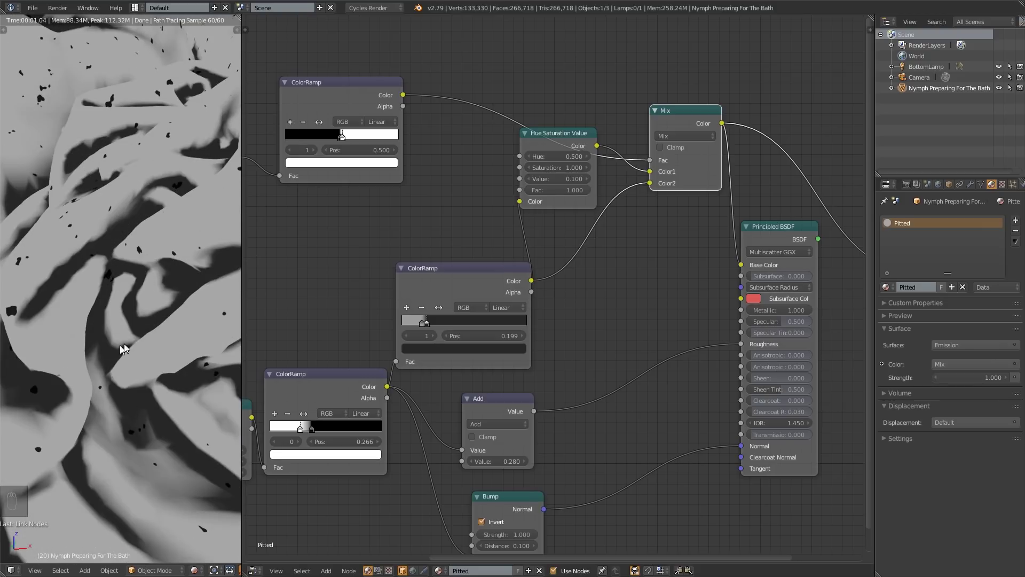
pyautogui.scroll(-5, 124, 344)
pyautogui.scroll(-3, 322, 291)
pyautogui.scroll(3, 122, 272)
pyautogui.scroll(-5, 122, 271)
pyautogui.scroll(2, 116, 276)
# - Switch the preview back to the Principled BSDF so the statue renders with the complete metal shading
pyautogui.keyDown('ctrl'); pyautogui.keyDown('shift'); pyautogui.click(764, 220); pyautogui.keyUp('shift'); pyautogui.keyUp('ctrl')
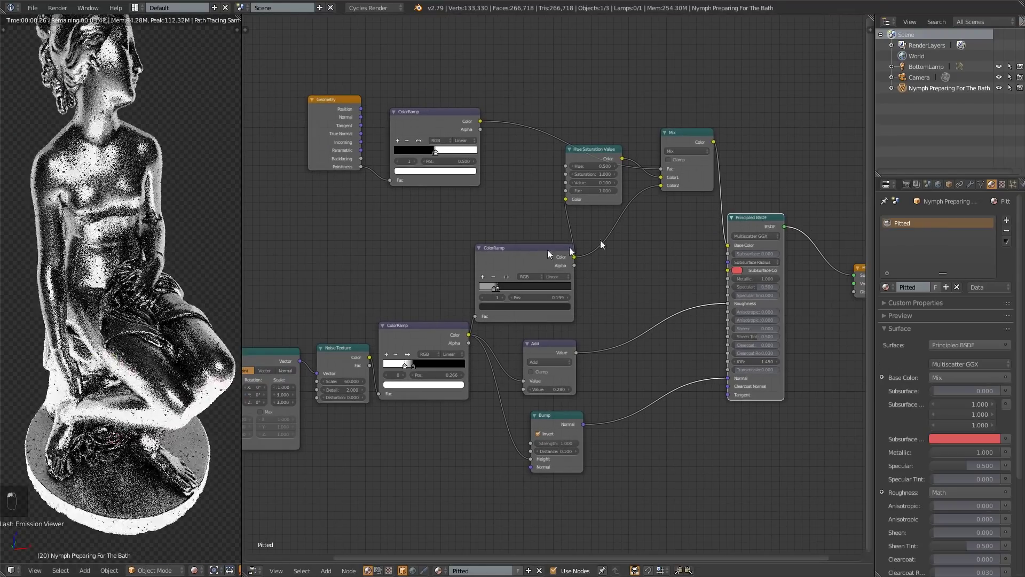
pyautogui.moveTo(112, 340); pyautogui.dragTo(140, 340, button='middle')
pyautogui.scroll(2, 140, 339)
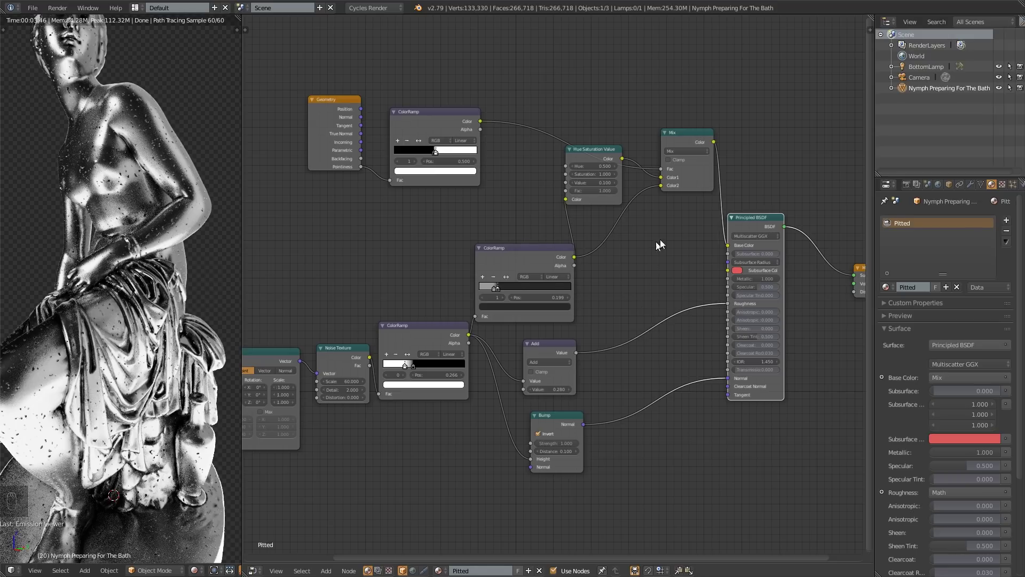
# - Compare the shading with the base color ColorRamp linked directly to Base Color, and restore the Mix node's link to Base Color
pyautogui.scroll(1, 687, 219)
pyautogui.moveTo(550, 263); pyautogui.dragTo(613, 273)
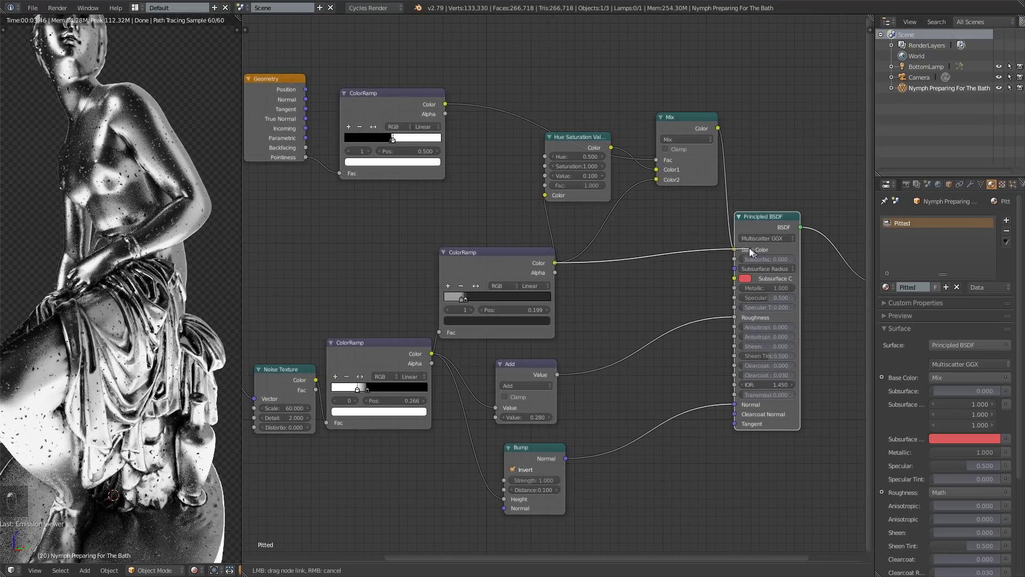
pyautogui.moveTo(749, 248); pyautogui.dragTo(742, 251)
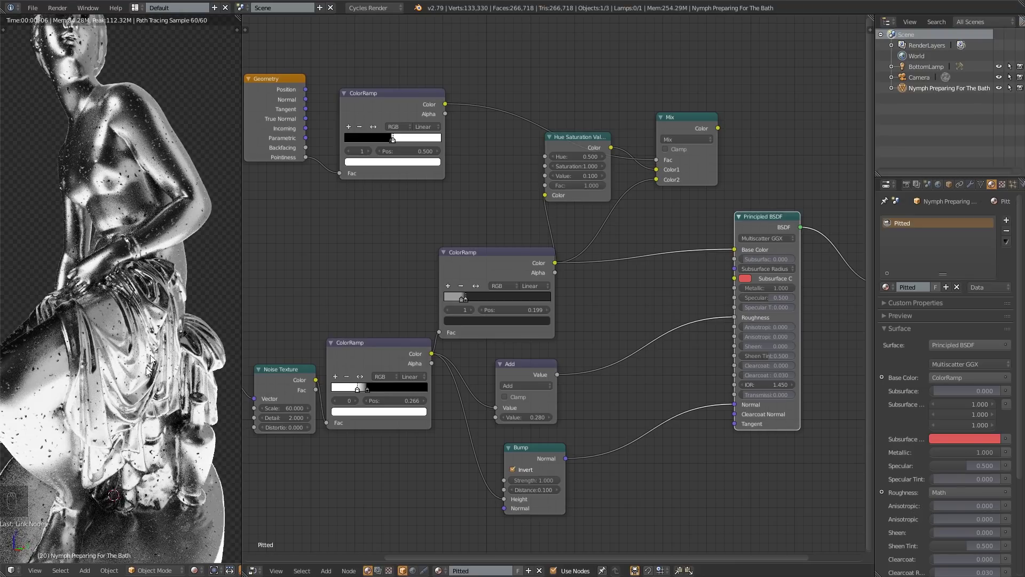
pyautogui.scroll(5, 129, 350)
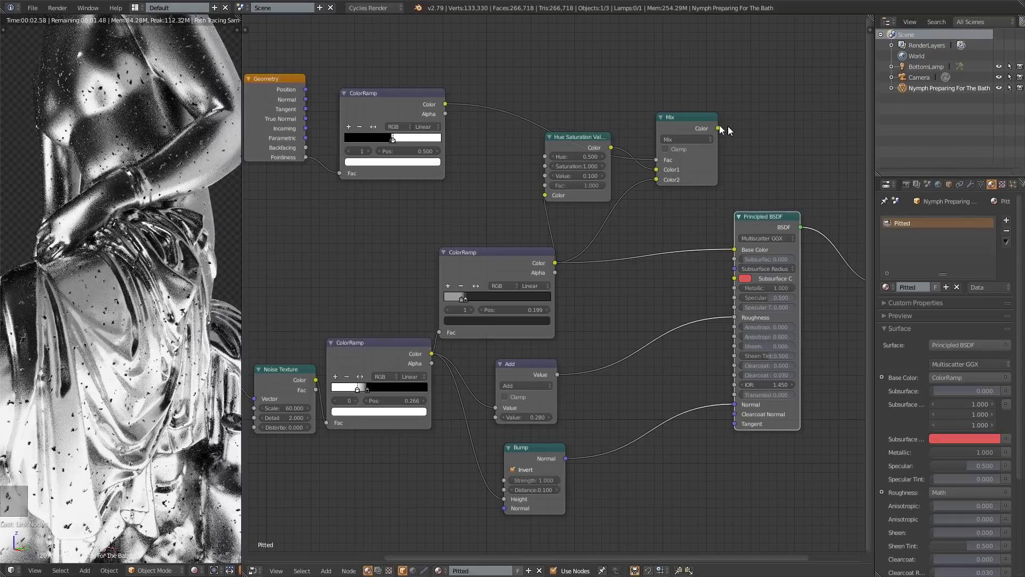
pyautogui.moveTo(718, 129); pyautogui.dragTo(735, 249)
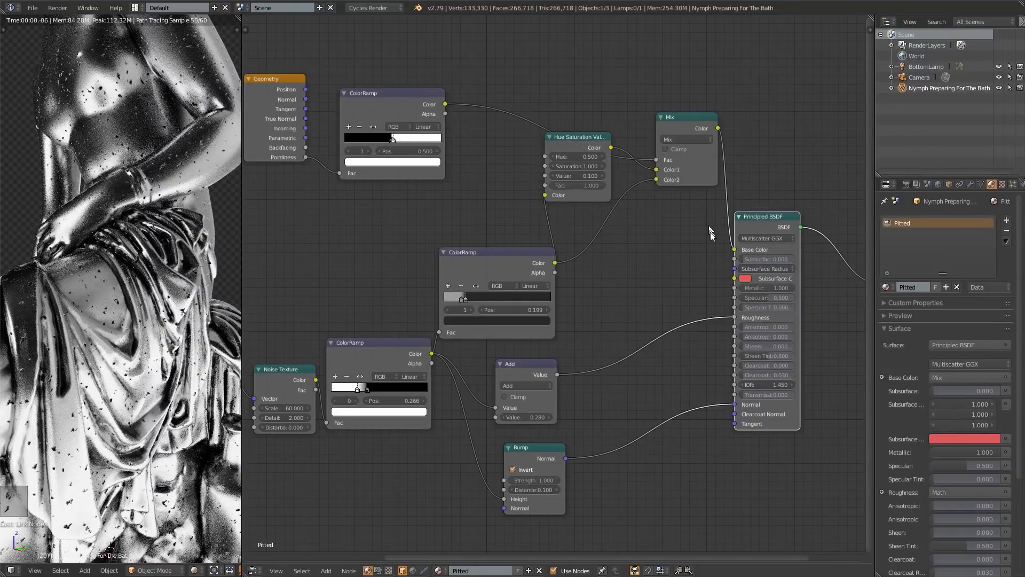
pyautogui.moveTo(733, 250); pyautogui.dragTo(718, 235)
pyautogui.moveTo(719, 128); pyautogui.dragTo(729, 148)
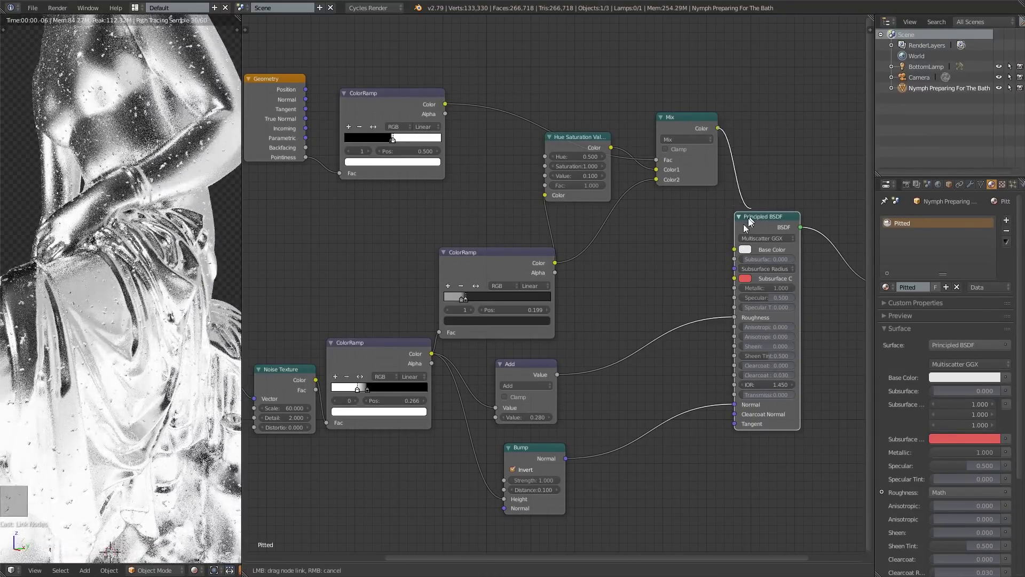
pyautogui.moveTo(735, 255); pyautogui.dragTo(735, 249)
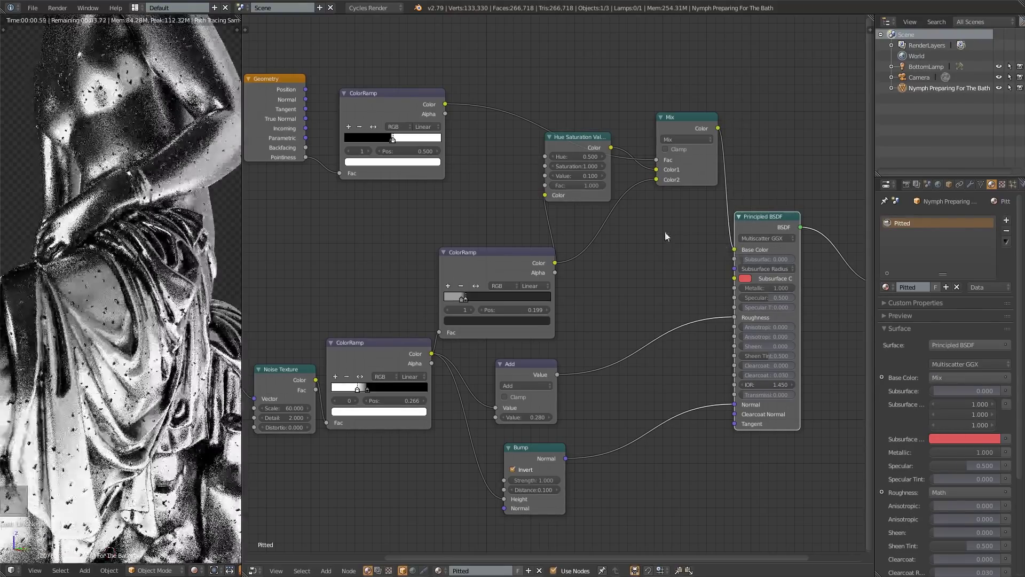
pyautogui.scroll(-5, 170, 281)
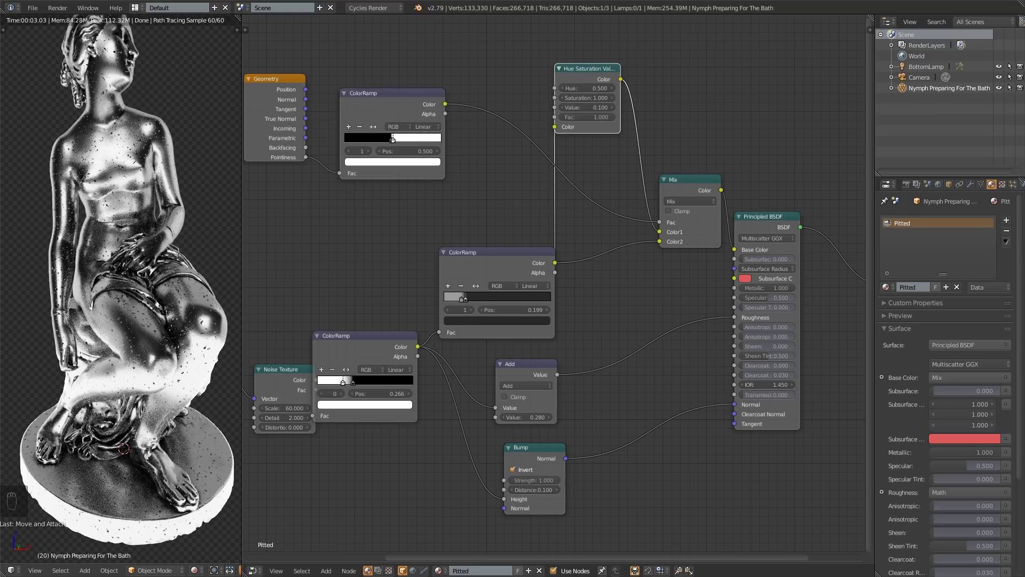
# - Move the Principled BSDF node away from the Mix node, and realign the Mix node in front of its Base Color input
pyautogui.moveTo(355, 260); pyautogui.dragTo(458, 253, button='middle')
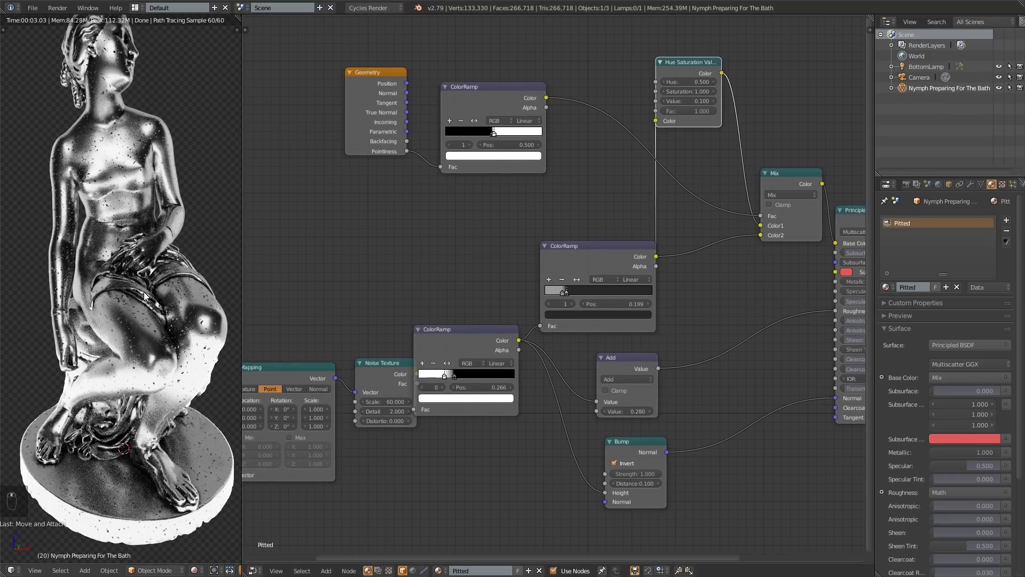
pyautogui.scroll(-3, 495, 303)
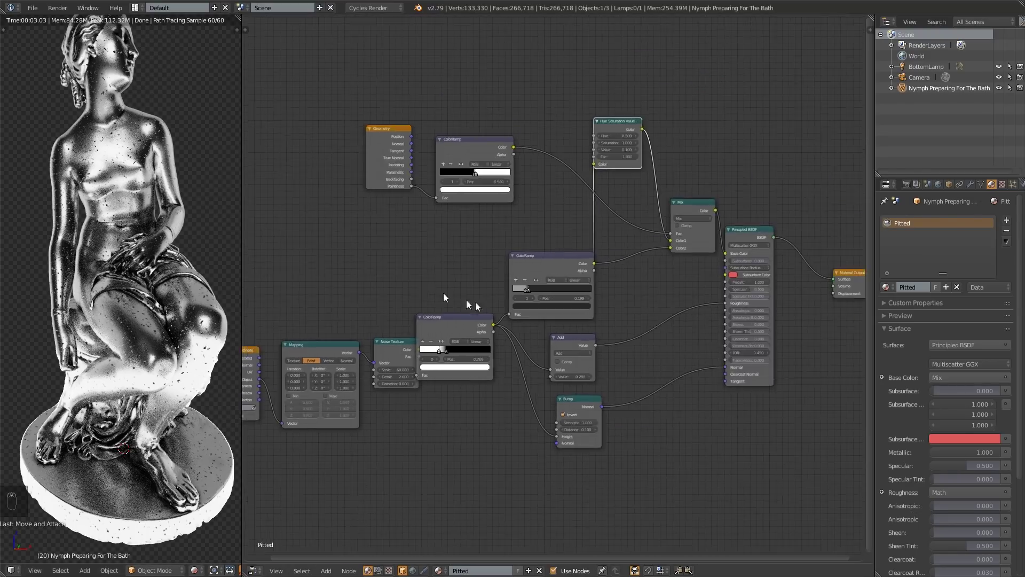
pyautogui.scroll(1, 746, 289)
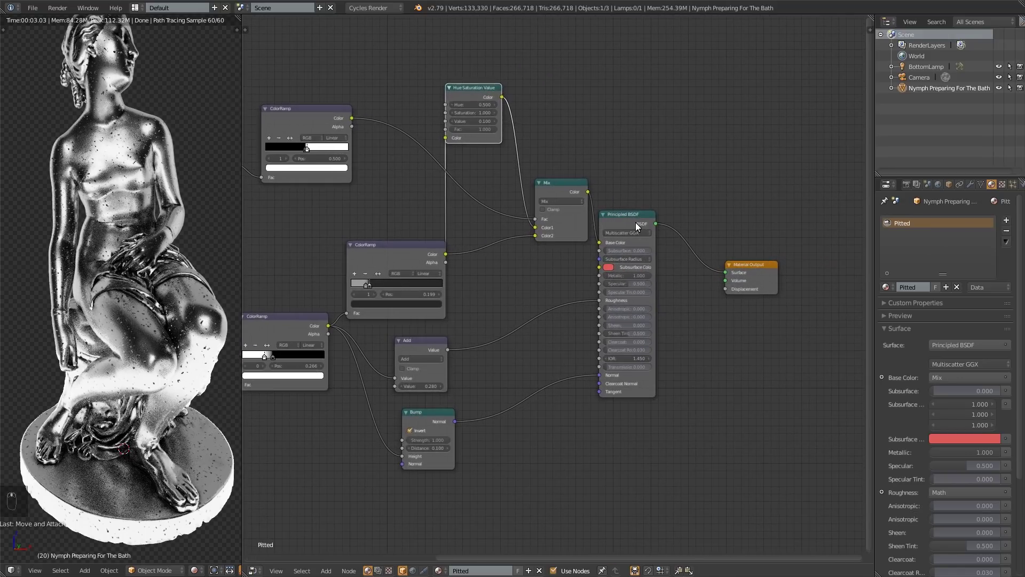
pyautogui.moveTo(635, 222); pyautogui.dragTo(668, 205)
pyautogui.click(566, 200)
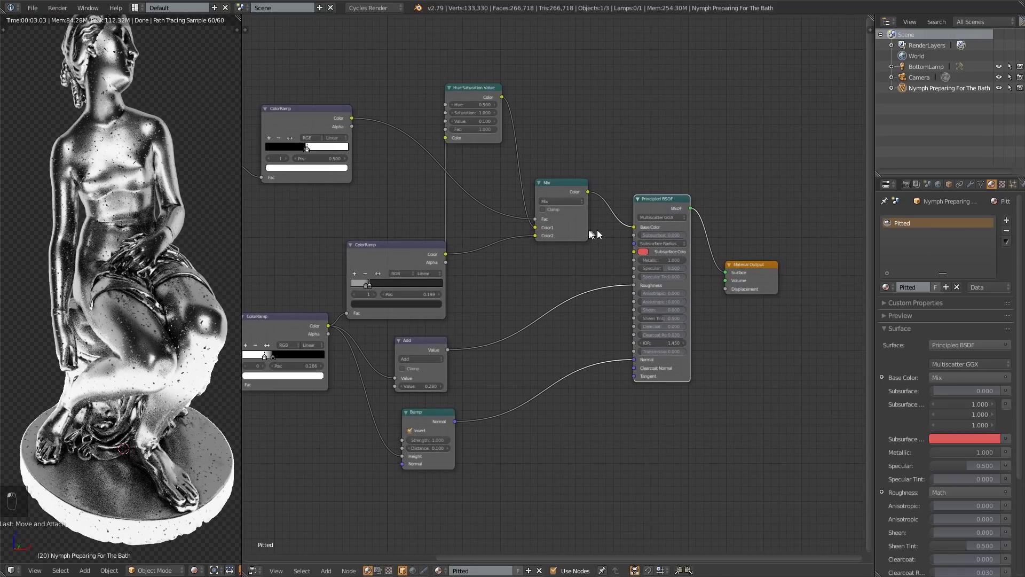
pyautogui.moveTo(585, 232); pyautogui.dragTo(592, 249)
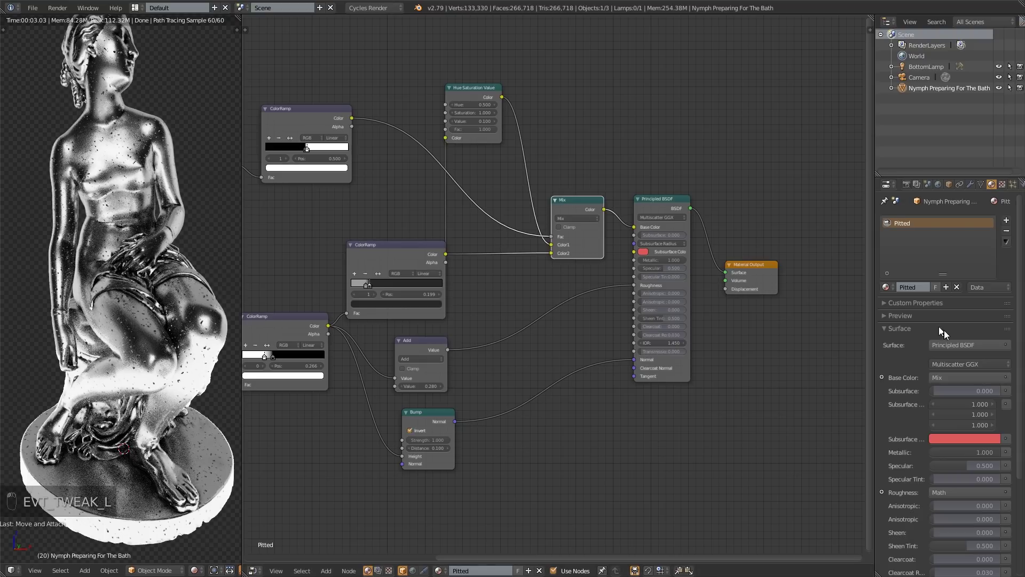
# - Duplicate the Pitted material as a new material named Copper and shift its Principled BSDF node slightly away from the Mix node
pyautogui.click(947, 287)
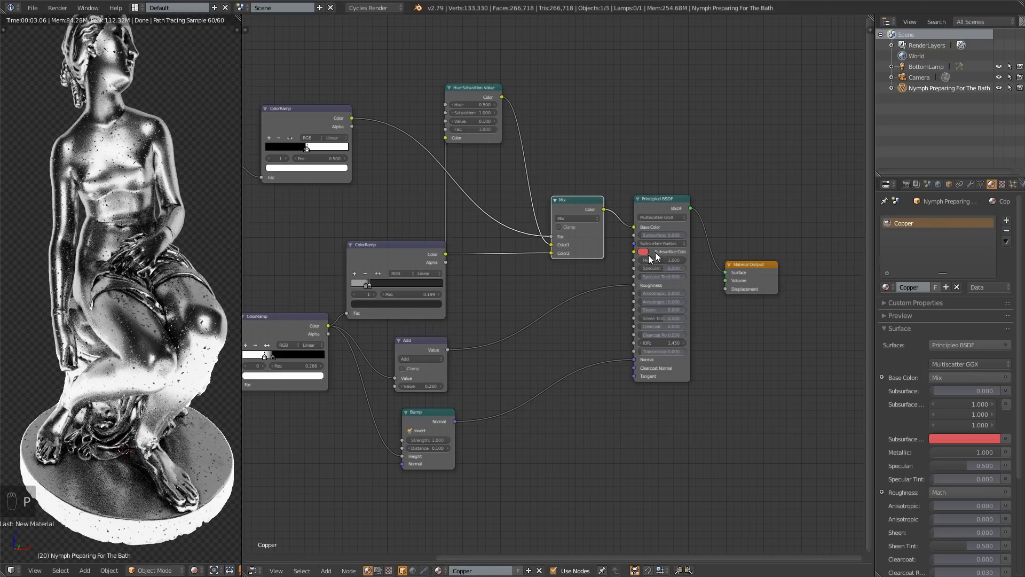
pyautogui.moveTo(516, 264); pyautogui.dragTo(675, 267, button='middle')
pyautogui.scroll(-1, 704, 283)
pyautogui.moveTo(730, 285); pyautogui.dragTo(662, 283, button='middle')
pyautogui.scroll(2, 684, 257)
pyautogui.scroll(-1, 764, 206)
pyautogui.moveTo(732, 204); pyautogui.dragTo(745, 201)
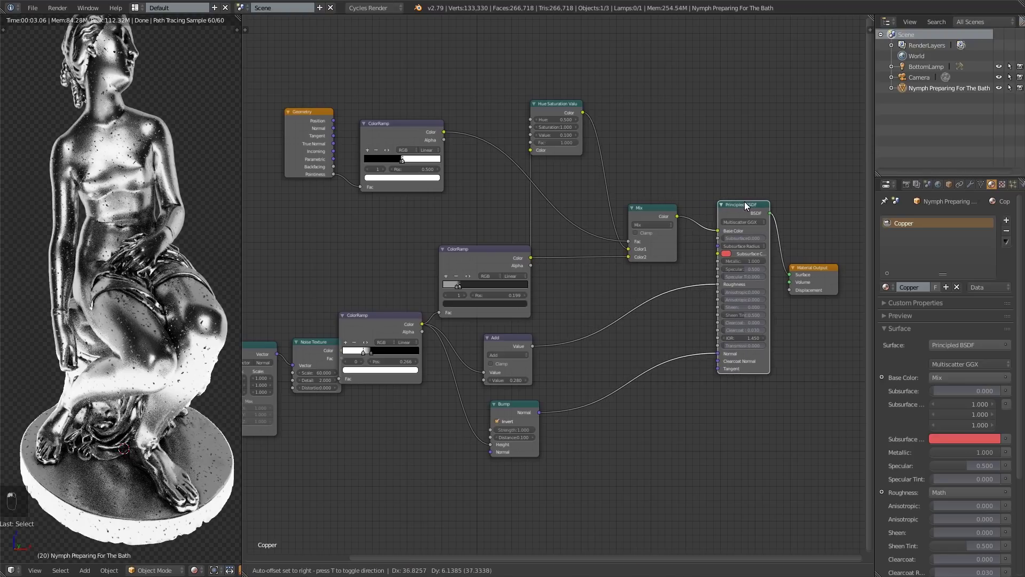
# - Move the Texture Coordinate, Mapping, Noise Texture and adjoining ColorRamp nodes together, farther from the base color ColorRamp
pyautogui.moveTo(300, 350); pyautogui.dragTo(408, 326, button='middle')
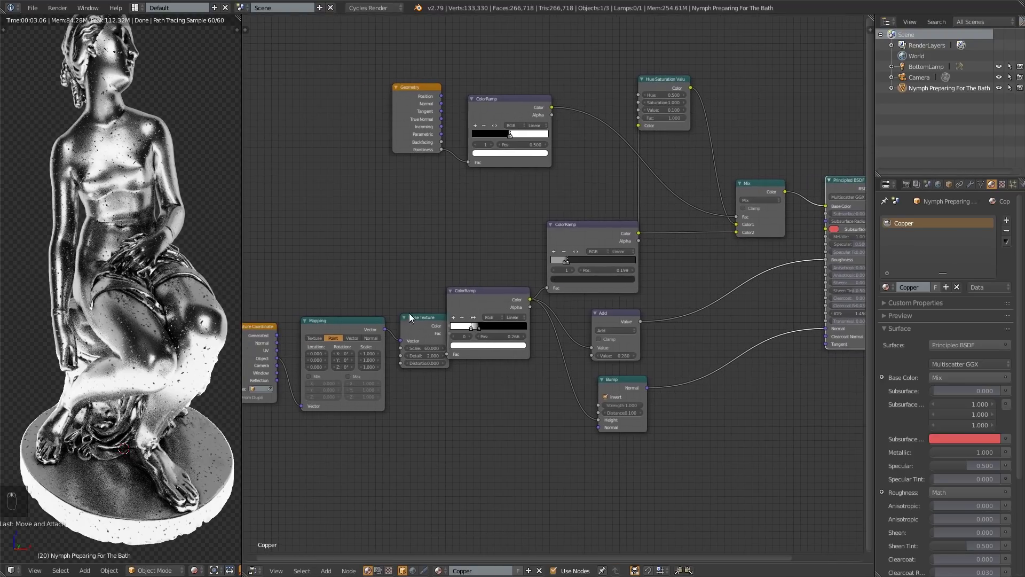
pyautogui.scroll(-3, 414, 313)
pyautogui.press('a')
pyautogui.press('c')
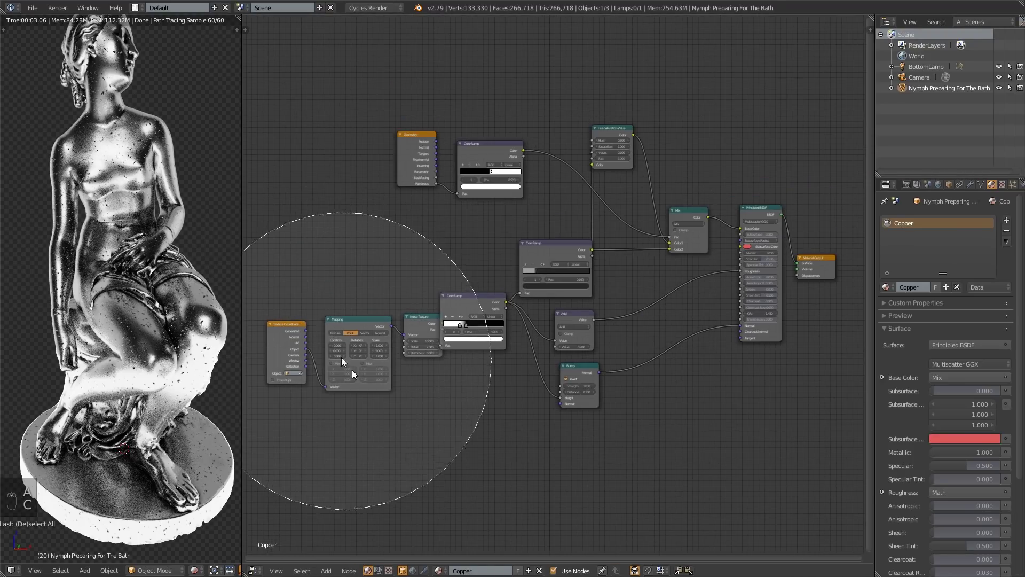
pyautogui.scroll(3, 352, 365)
pyautogui.moveTo(348, 356); pyautogui.dragTo(393, 343)
pyautogui.rightClick(394, 345)
pyautogui.press('g')
pyautogui.click(329, 348)
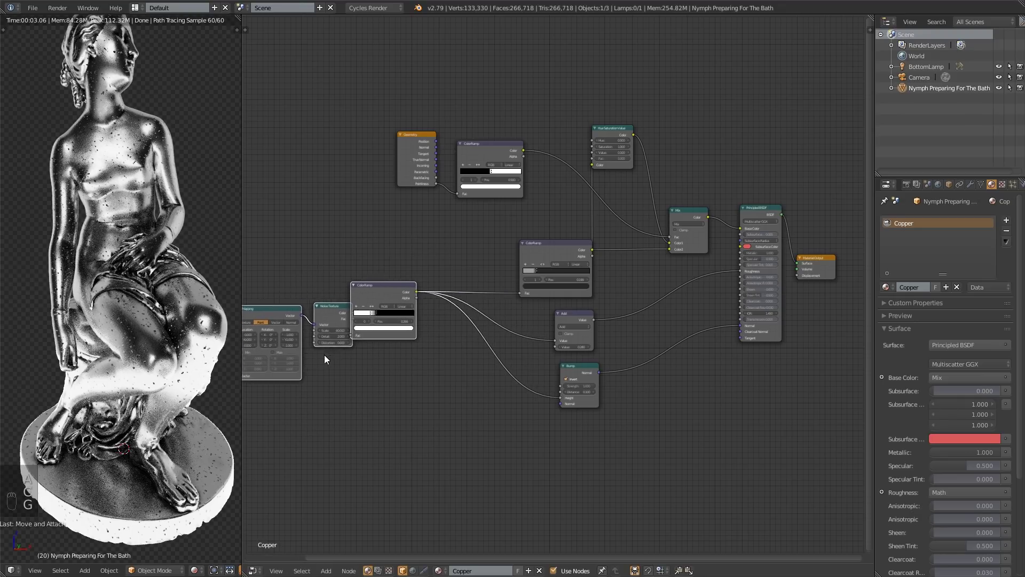
# - Move the ColorRamp fed by the Noise Texture clear of that texture node
pyautogui.rightClick(384, 287)
pyautogui.press('g')
pyautogui.click(423, 295)
pyautogui.scroll(1, 482, 317)
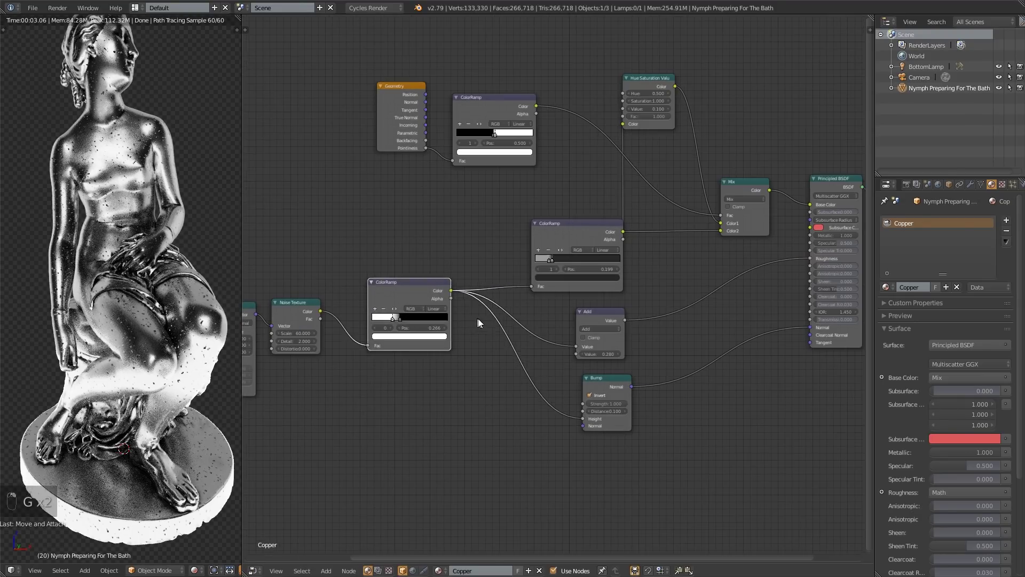
pyautogui.press('a')
pyautogui.press('c')
pyautogui.scroll(-6, 572, 289)
pyautogui.moveTo(573, 338)
pyautogui.mouseDown()
pyautogui.moveTo(605, 267)
pyautogui.moveTo(598, 235)
pyautogui.moveTo(520, 314)
pyautogui.mouseUp()
pyautogui.rightClick(595, 263)
pyautogui.press('g')
pyautogui.rightClick(618, 227)
pyautogui.press('a')
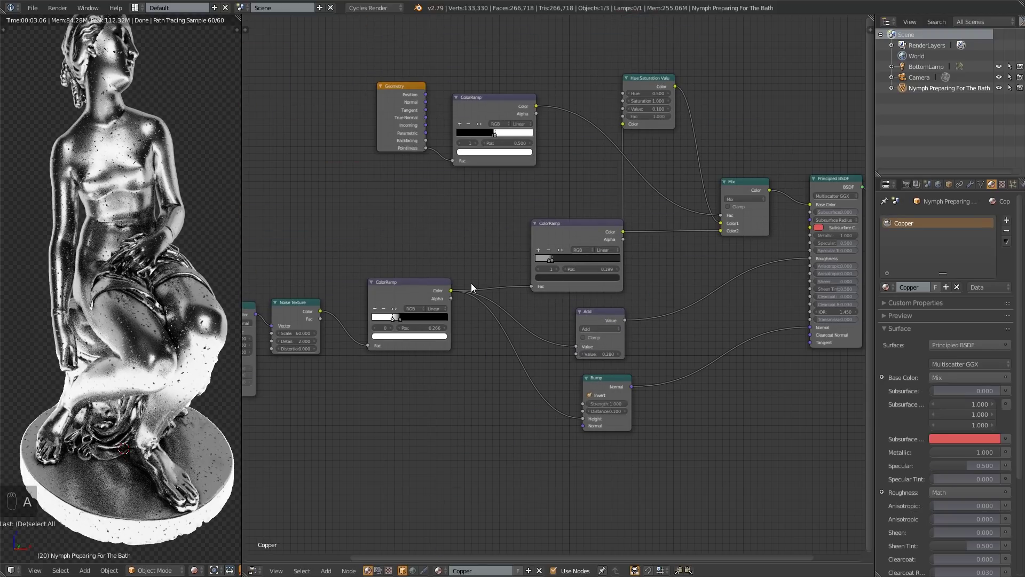
# - Raise the base color ColorRamp node, and spread the Noise Texture ColorRamp's stops apart with the black stop at 0.528
pyautogui.moveTo(578, 231); pyautogui.dragTo(572, 207)
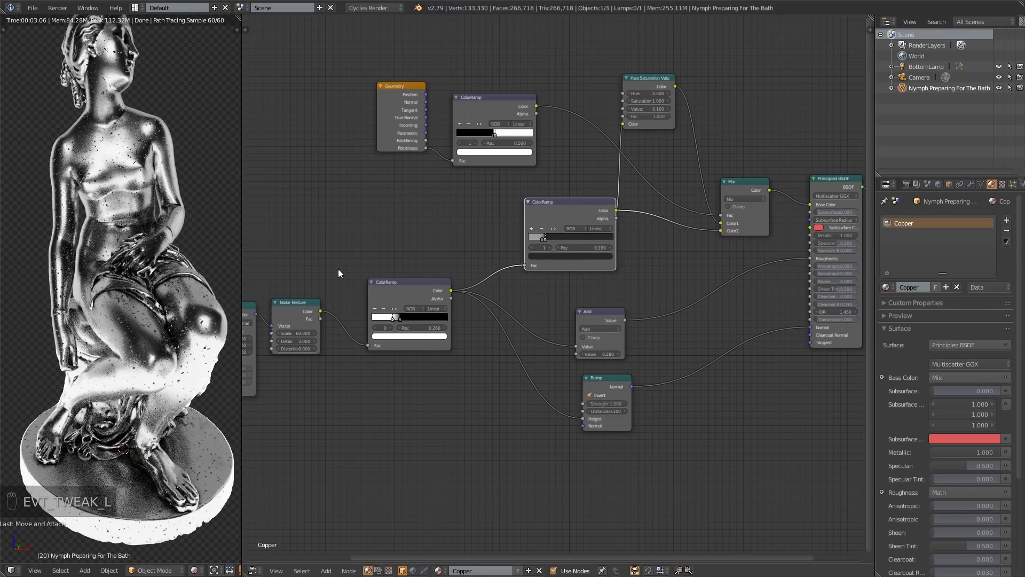
pyautogui.scroll(4, 396, 315)
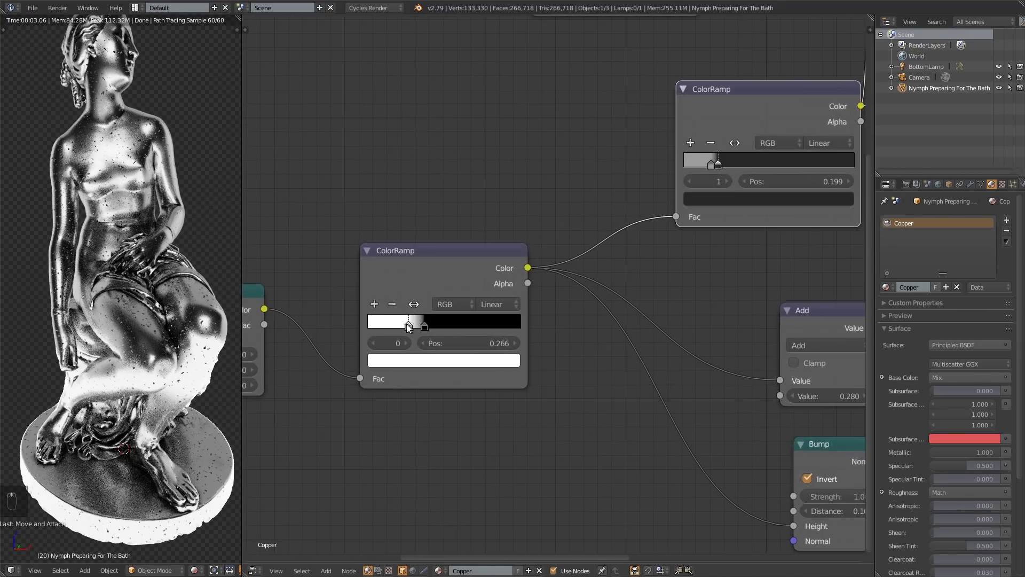
pyautogui.moveTo(406, 324); pyautogui.dragTo(449, 327)
pyautogui.scroll(-4, 448, 326)
pyautogui.moveTo(540, 307); pyautogui.dragTo(631, 278, button='middle')
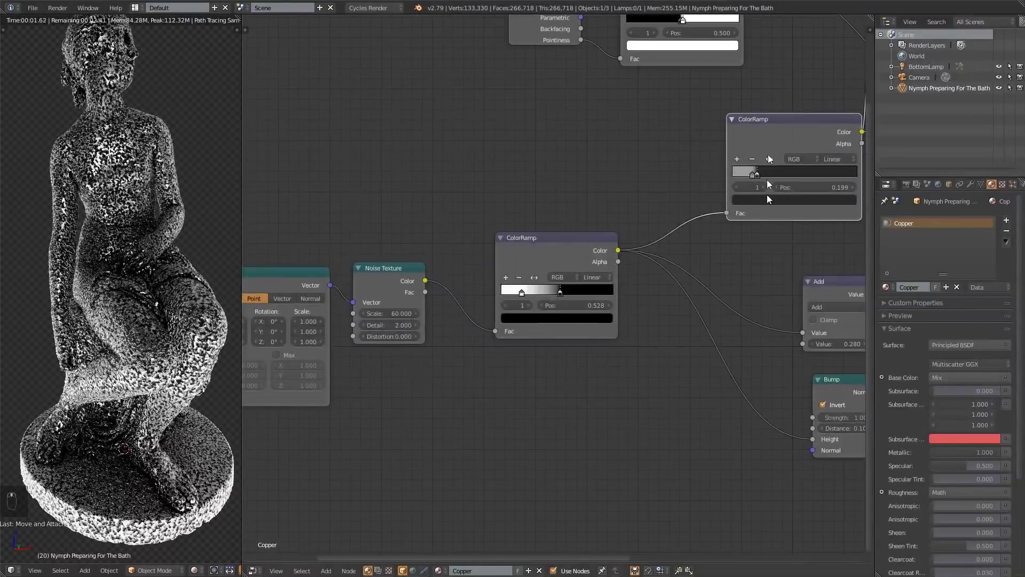
# - Fine-tune the Noise Texture ColorRamp's black stop to position 0.541 and check the pitting across the statue
pyautogui.moveTo(769, 199); pyautogui.dragTo(699, 274, button='middle')
pyautogui.scroll(5, 174, 338)
pyautogui.moveTo(378, 366); pyautogui.dragTo(428, 357, button='middle')
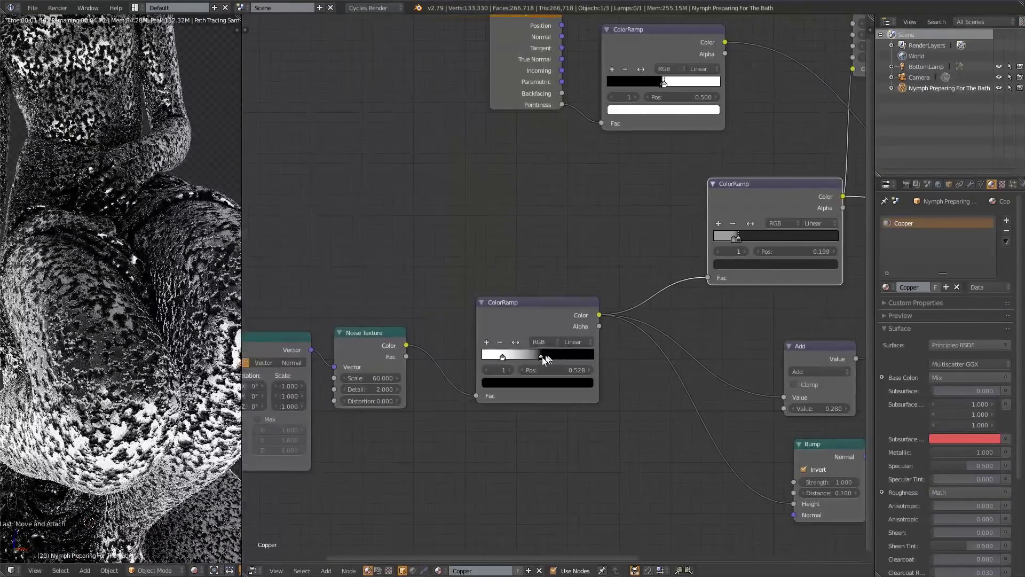
pyautogui.moveTo(529, 357)
pyautogui.mouseDown()
pyautogui.moveTo(518, 357)
pyautogui.moveTo(541, 358)
pyautogui.mouseUp()
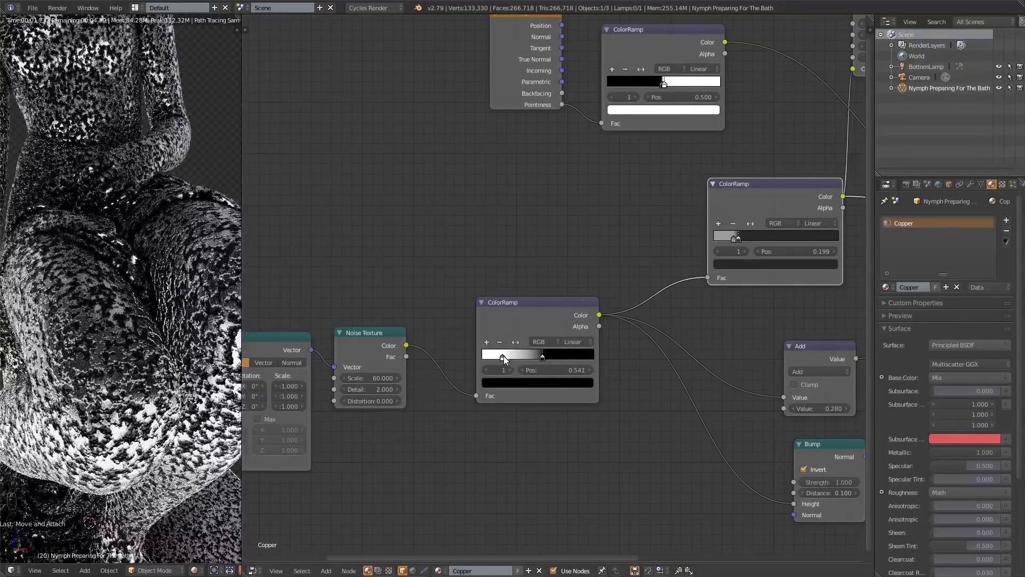
pyautogui.scroll(-4, 66, 279)
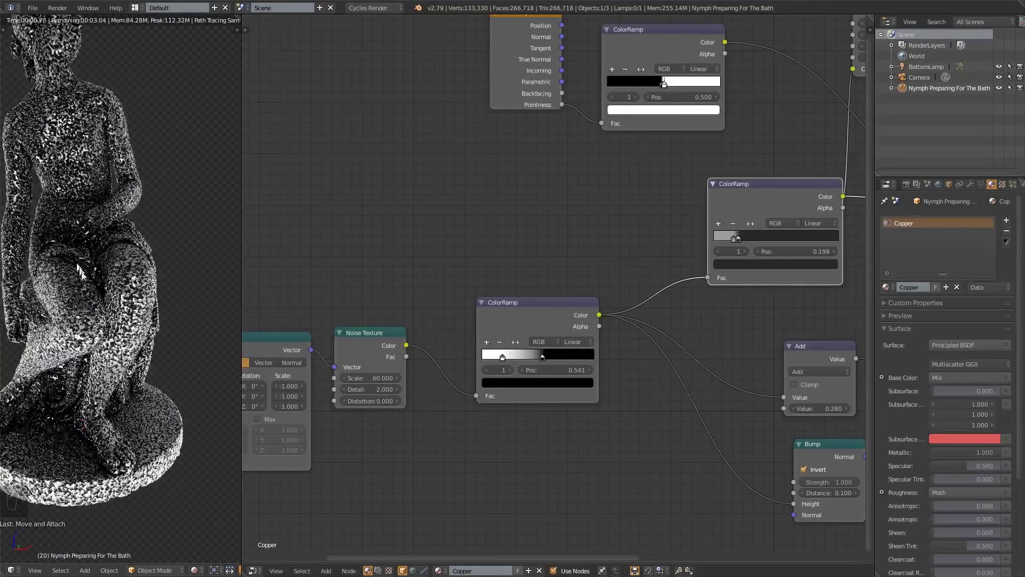
pyautogui.moveTo(89, 284); pyautogui.dragTo(90, 189, button='middle')
pyautogui.scroll(5, 91, 195)
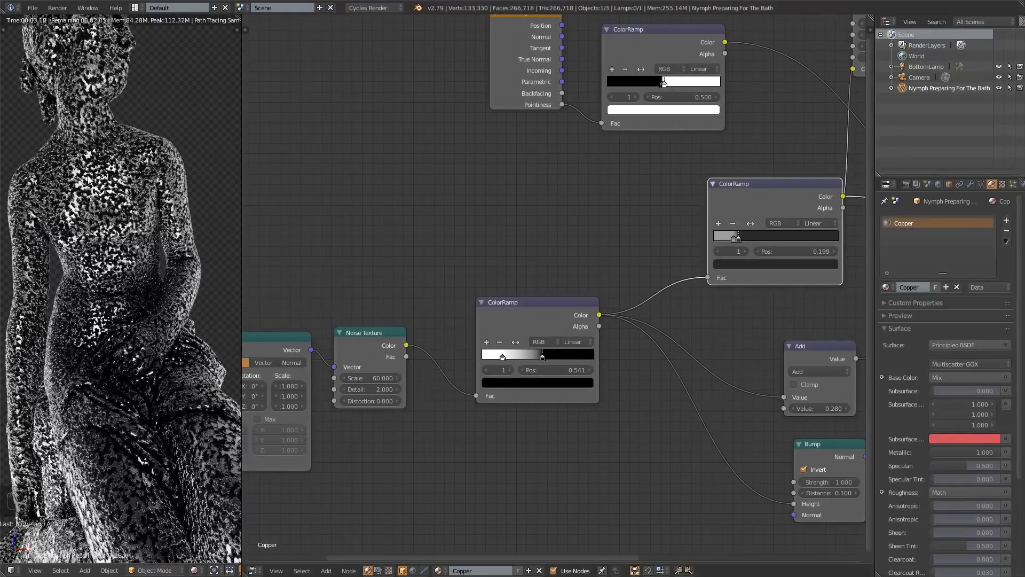
pyautogui.scroll(-1, 94, 267)
pyautogui.moveTo(94, 278); pyautogui.dragTo(155, 275, button='middle')
# - Move the Mix node up and closer to the Principled BSDF, and check the statue's surface up close
pyautogui.moveTo(627, 283); pyautogui.dragTo(523, 300, button='middle')
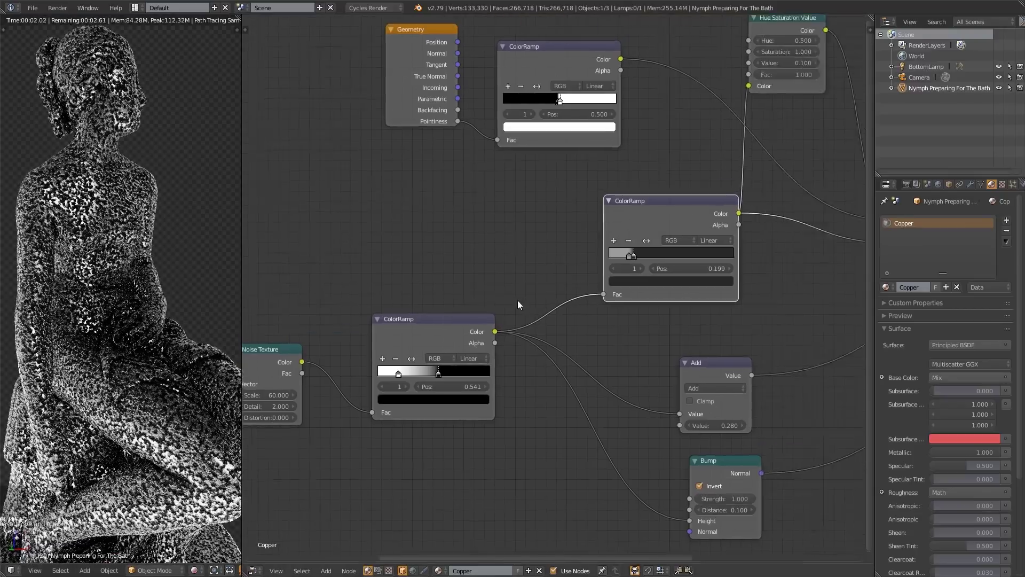
pyautogui.scroll(-1, 523, 300)
pyautogui.moveTo(643, 267); pyautogui.dragTo(520, 283, button='middle')
pyautogui.moveTo(621, 247); pyautogui.dragTo(459, 251, button='middle')
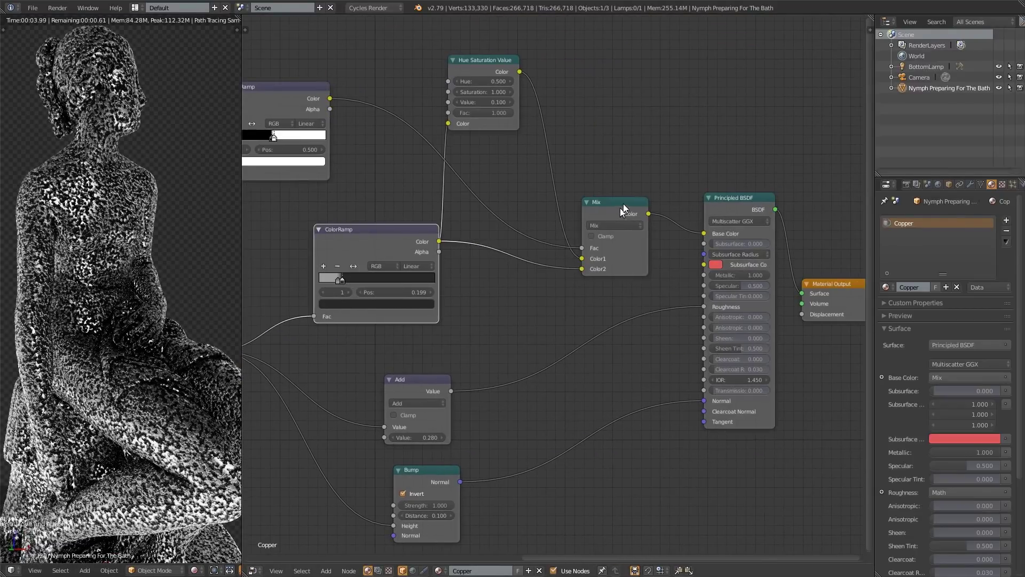
pyautogui.moveTo(624, 202); pyautogui.dragTo(643, 179)
pyautogui.moveTo(458, 236); pyautogui.dragTo(503, 207, button='middle')
pyautogui.scroll(-1, 408, 251)
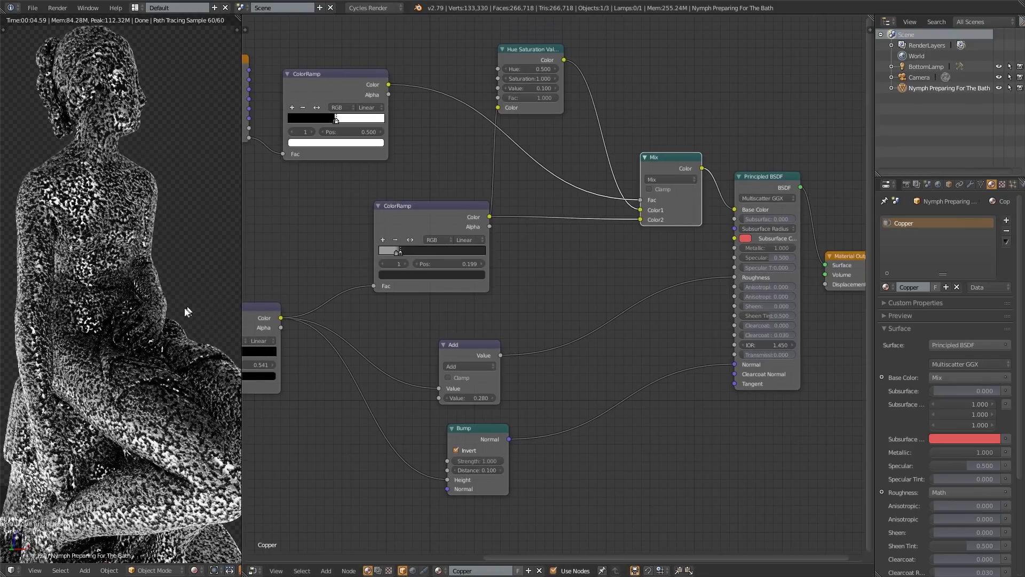
pyautogui.scroll(4, 182, 314)
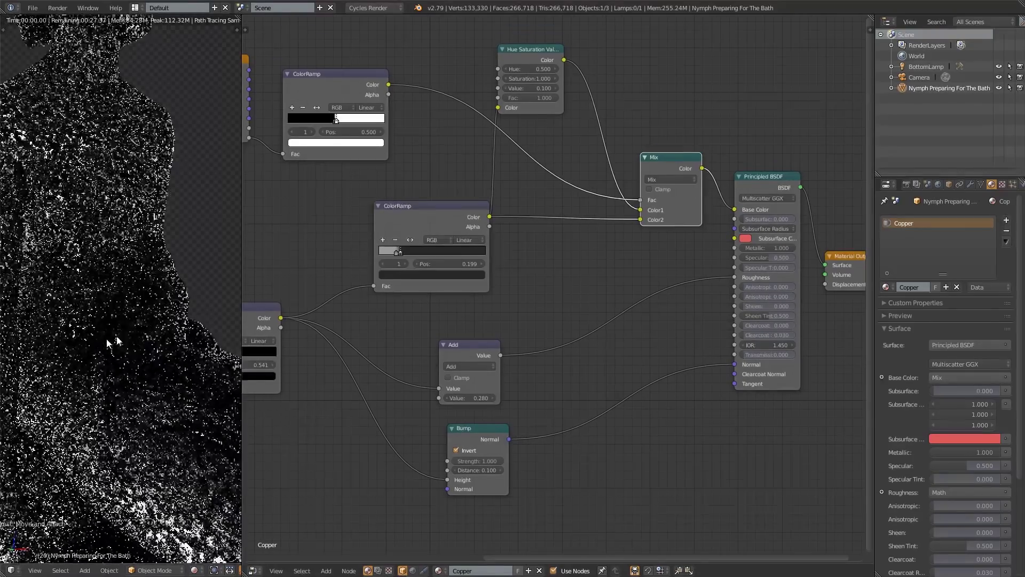
# - Tint the light stop of the base color ColorRamp, at position 0.160, with an orange-brown color
pyautogui.click(388, 255)
pyautogui.click(396, 252)
pyautogui.click(406, 274)
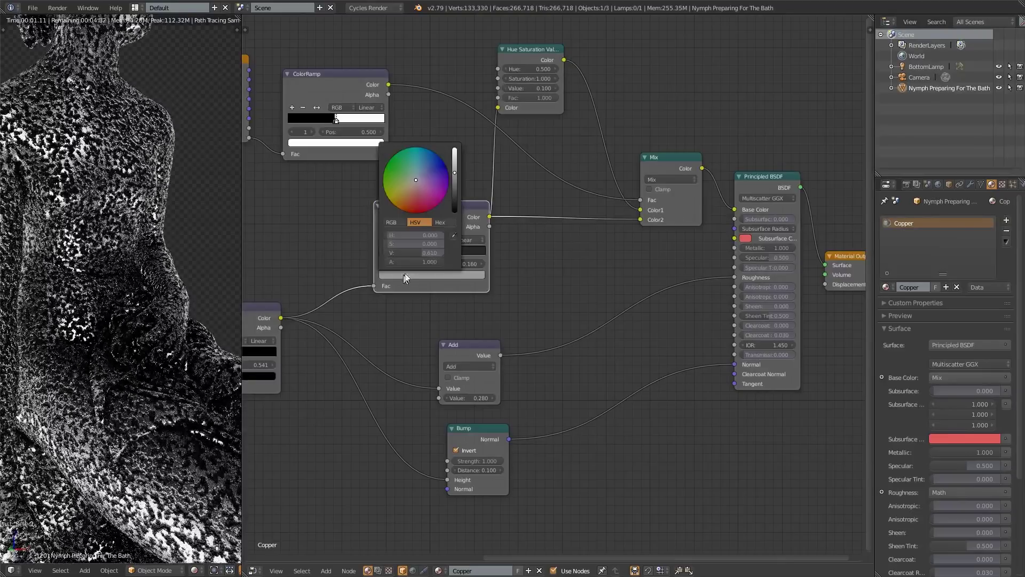
pyautogui.click(410, 193)
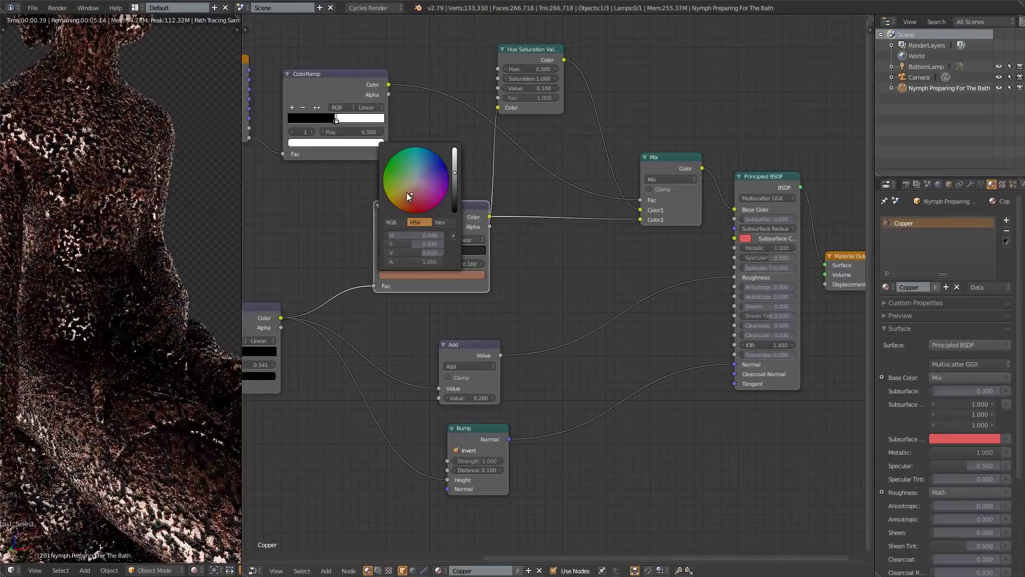
pyautogui.moveTo(409, 196); pyautogui.dragTo(402, 185)
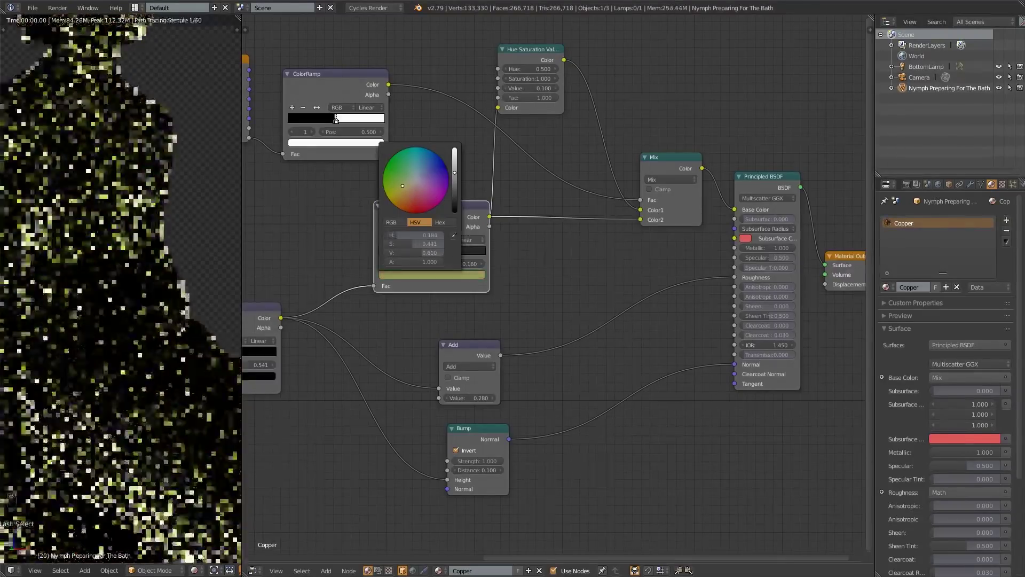
pyautogui.click(409, 195)
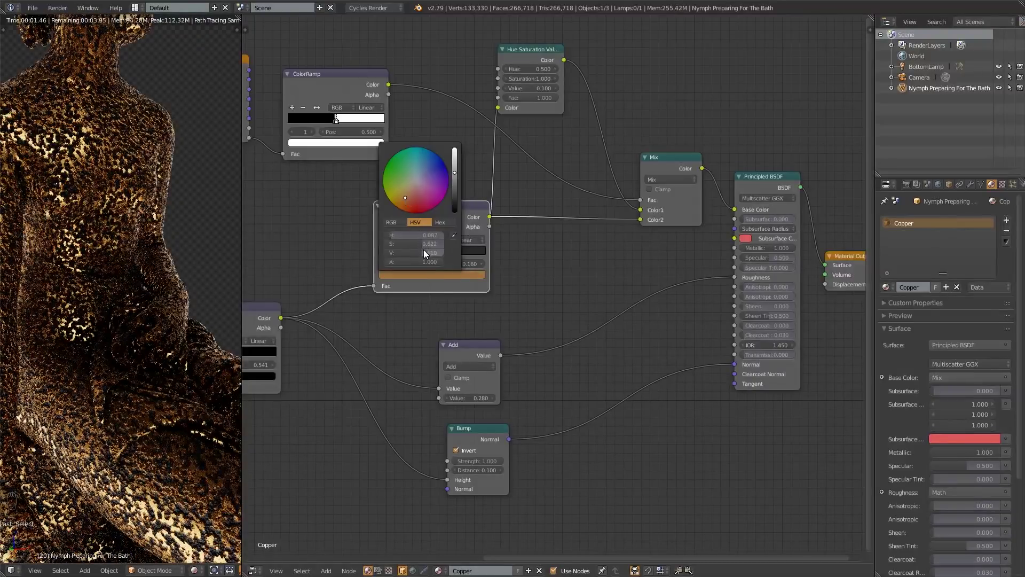
# - Refine the light stop to a pinkish copper tone with a saturation of about 0.475, and check the statue
pyautogui.write('0.475')
pyautogui.press('Tab')
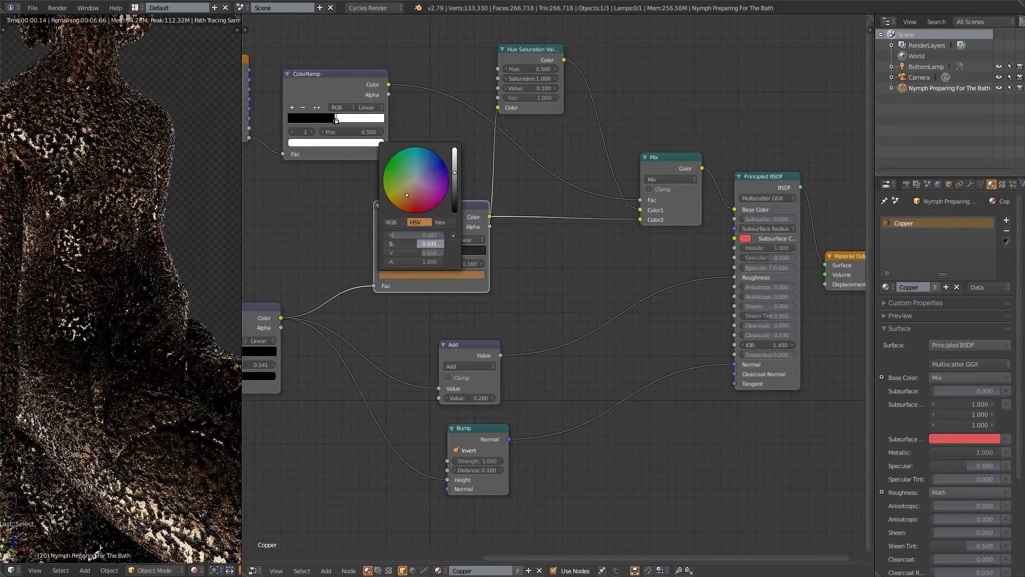
pyautogui.write('0.721')
pyautogui.press('Return')
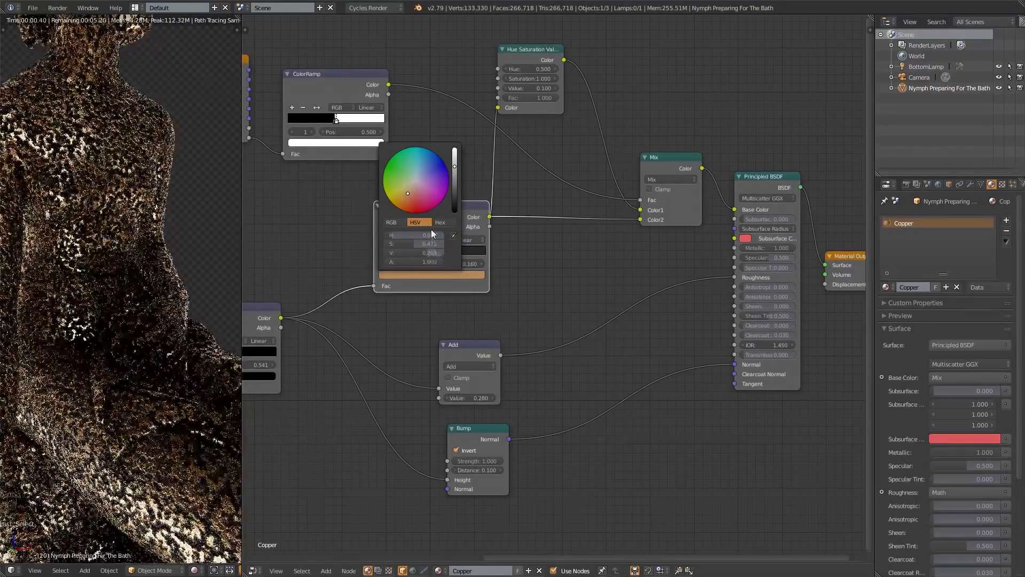
pyautogui.moveTo(422, 235)
pyautogui.mouseDown()
pyautogui.moveTo(431, 235)
pyautogui.moveTo(419, 243)
pyautogui.mouseUp()
pyautogui.scroll(-4, 102, 320)
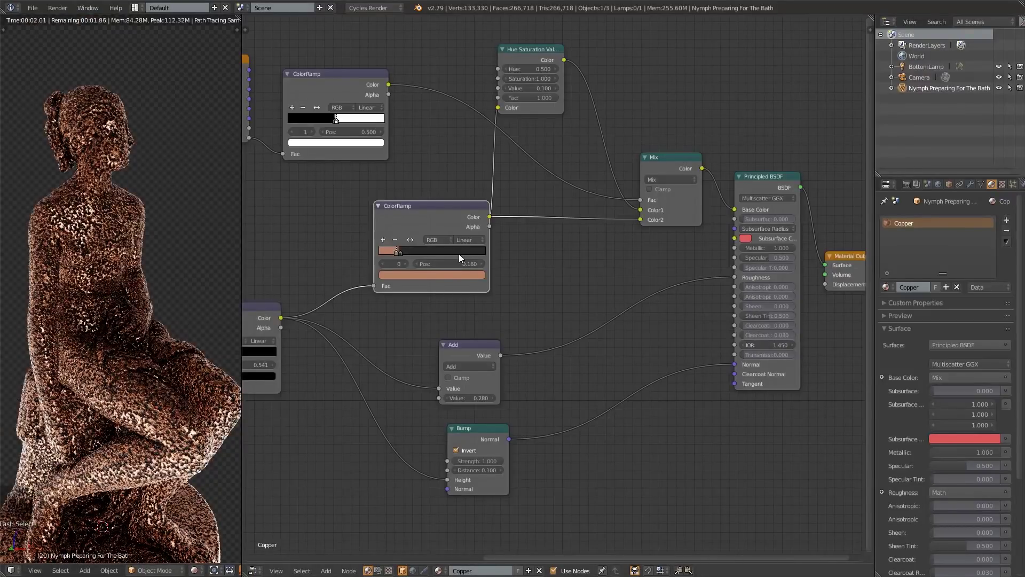
# - Recolor the base color ColorRamp's dark stop at position 0.195 to a dark green with saturation about 0.43 and value 0.231
pyautogui.click(401, 251)
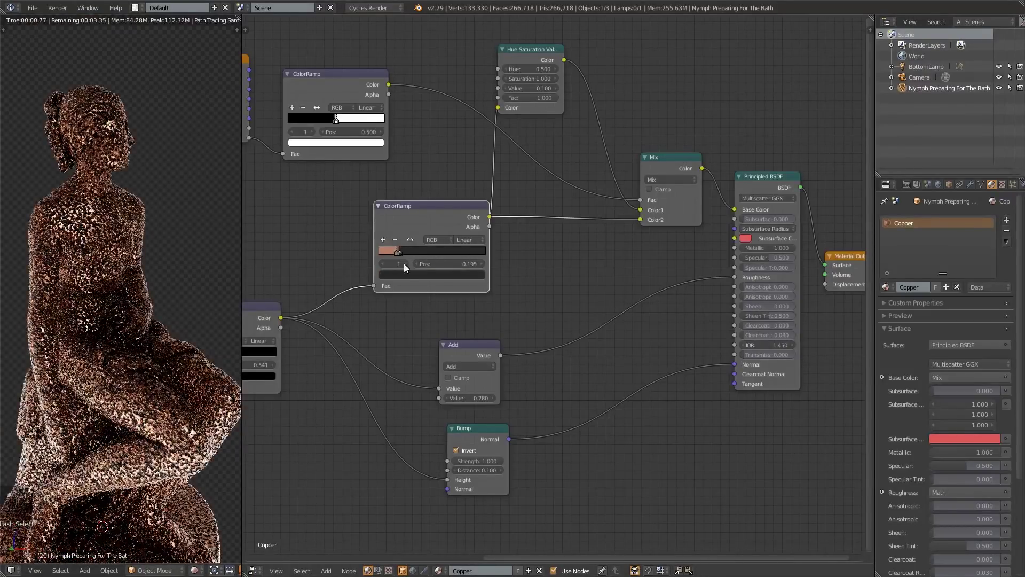
pyautogui.click(414, 275)
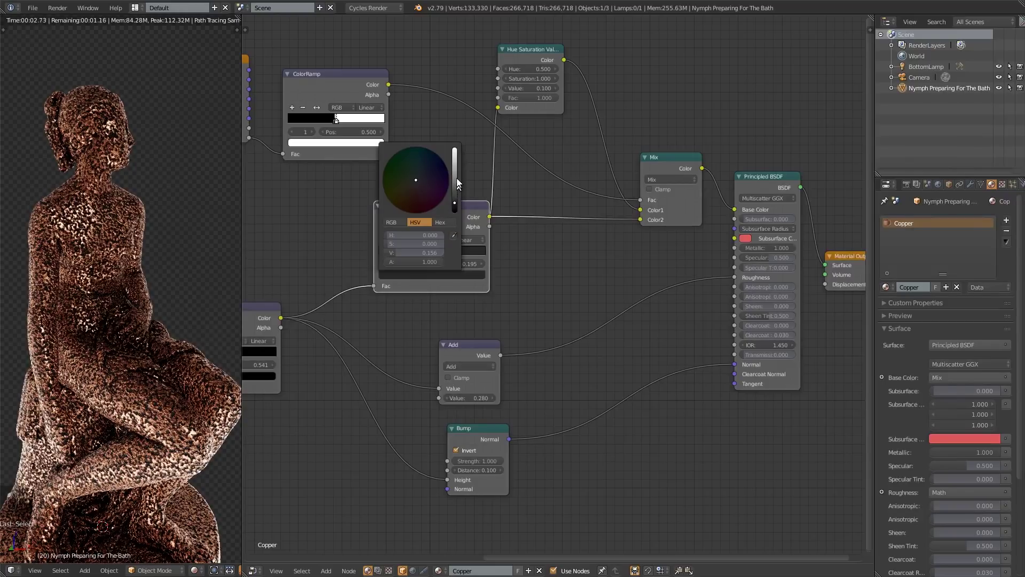
pyautogui.scroll(12, 421, 181)
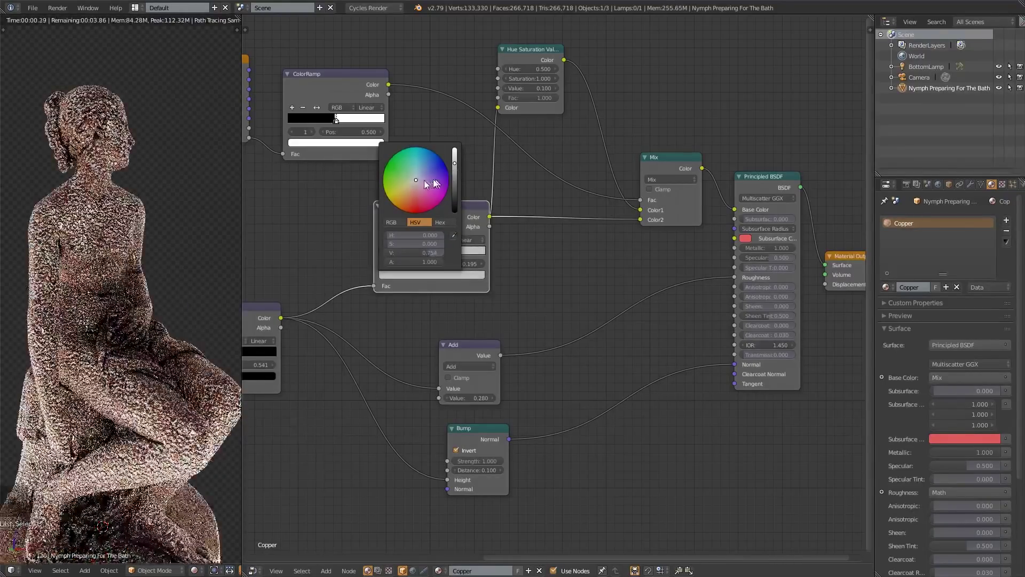
pyautogui.moveTo(422, 180); pyautogui.dragTo(382, 172)
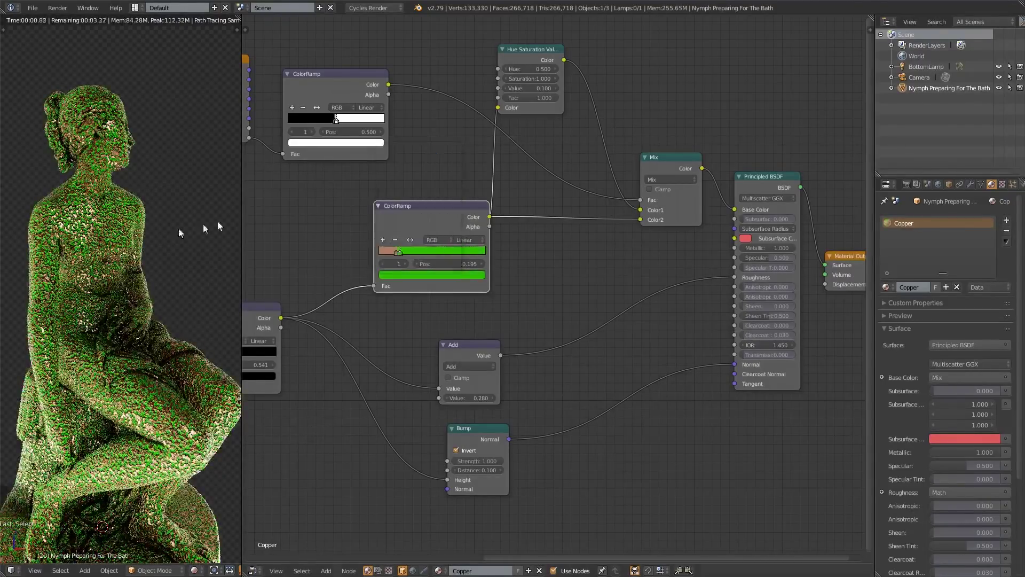
pyautogui.scroll(3, 78, 279)
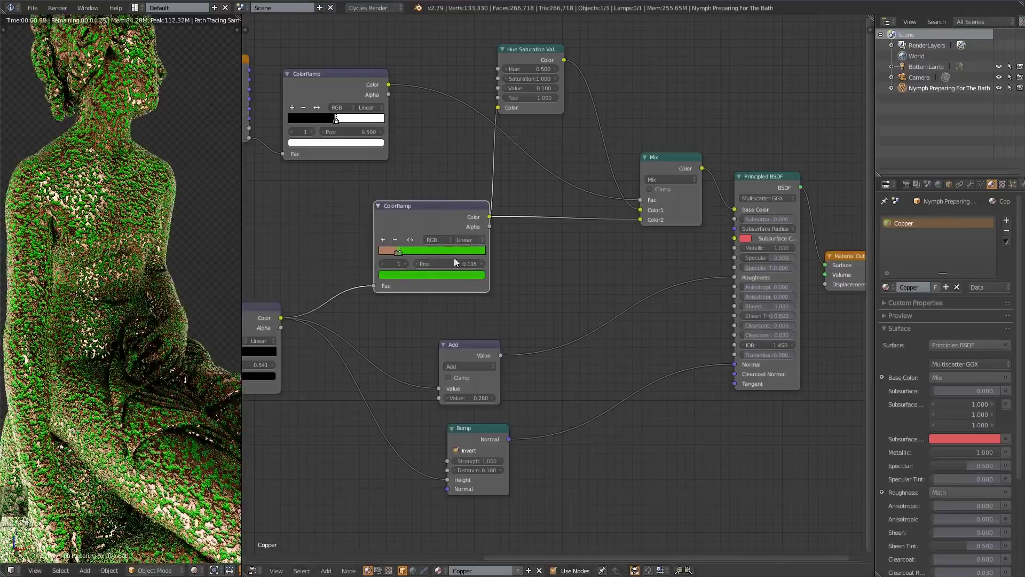
pyautogui.click(447, 275)
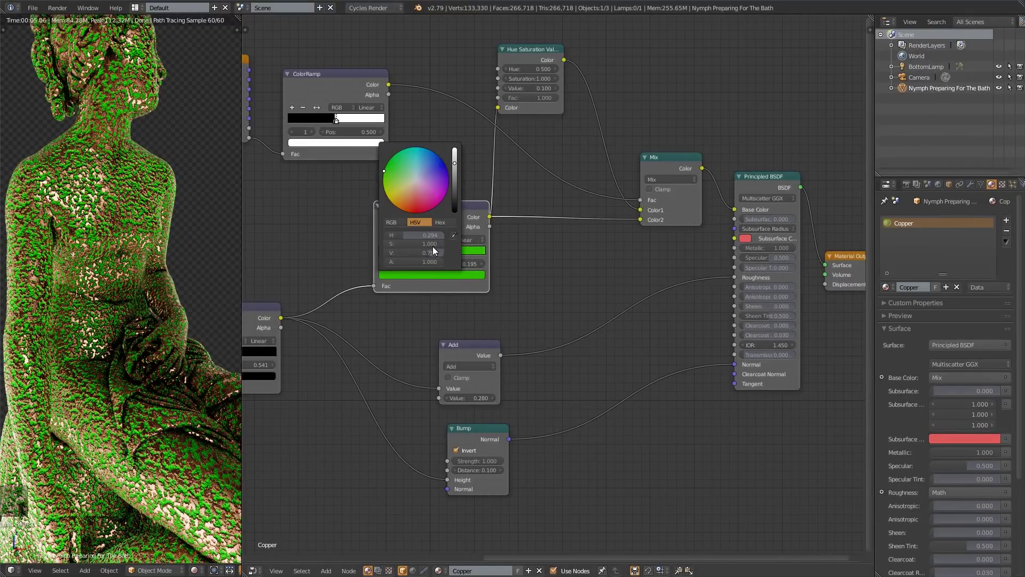
pyautogui.moveTo(433, 252); pyautogui.dragTo(388, 243)
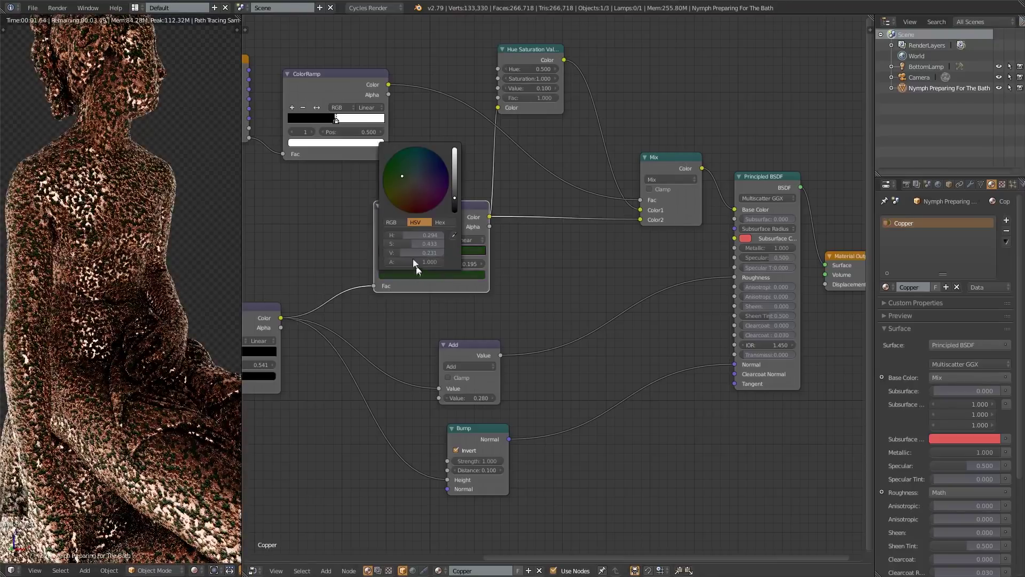
# - Try a bright magenta on the base color ColorRamp's dark stop, and undo that color change
pyautogui.moveTo(427, 184); pyautogui.dragTo(455, 149)
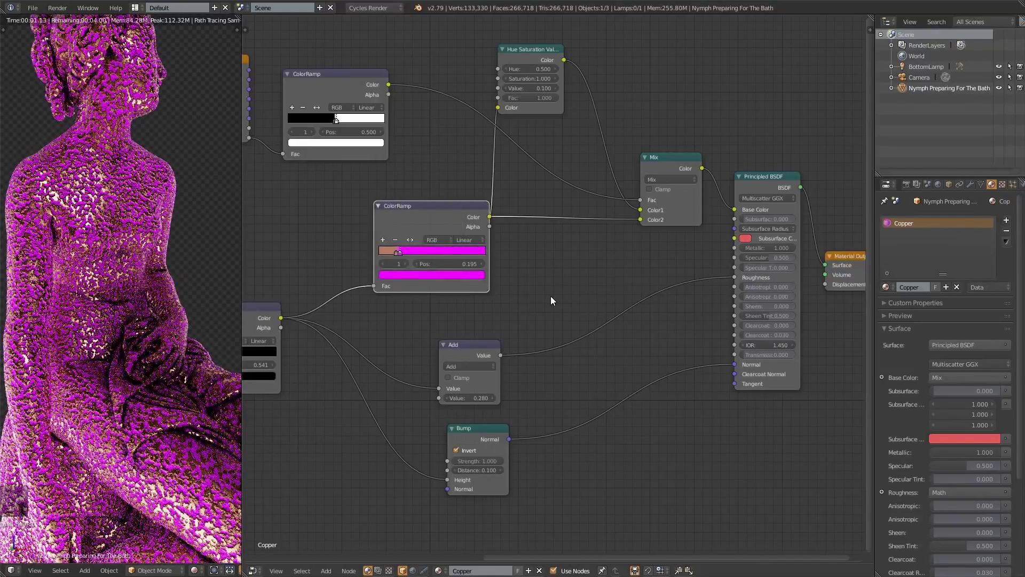
pyautogui.hotkey('ctrl', 'z')
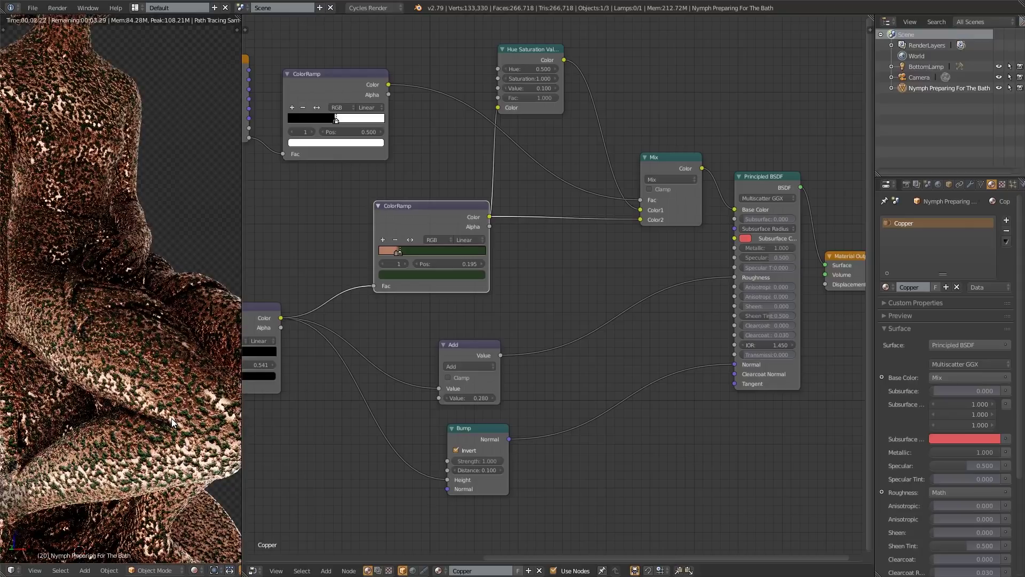
pyautogui.scroll(-4, 156, 392)
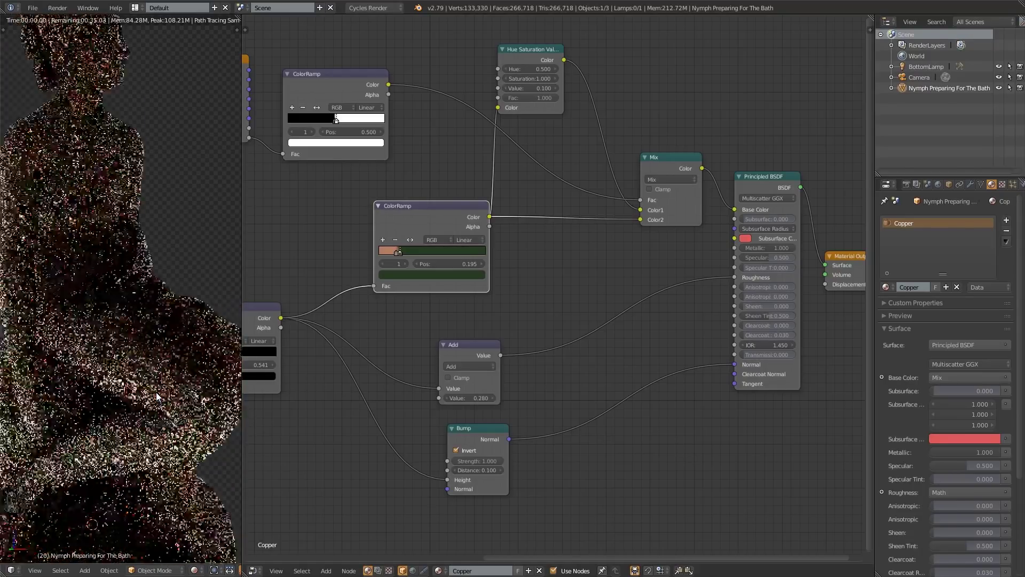
# - Mute the green stop to a saturation of about 0.24 and a value of about 0.18, and check the whole statue
pyautogui.click(431, 274)
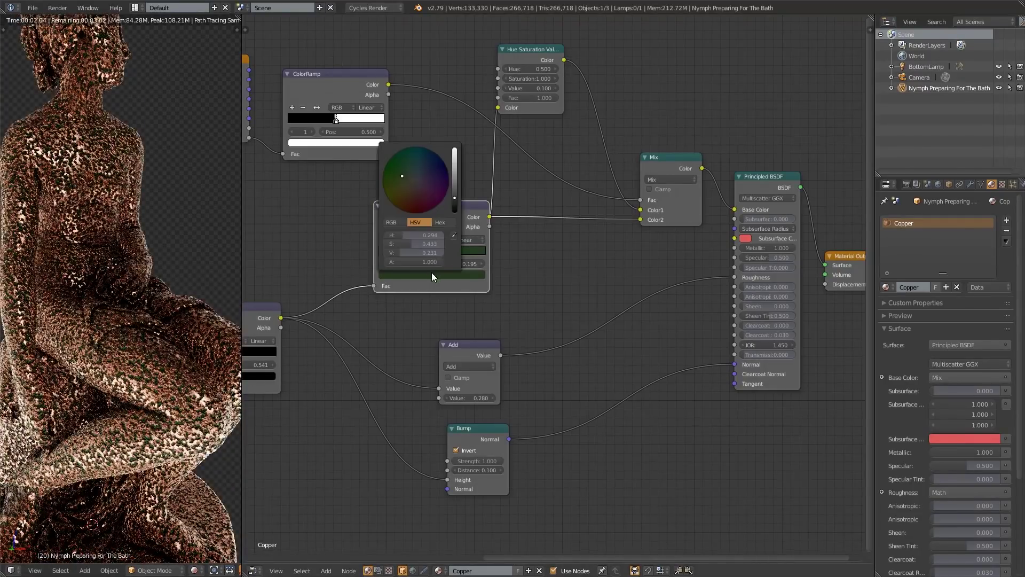
pyautogui.moveTo(422, 242); pyautogui.dragTo(412, 243)
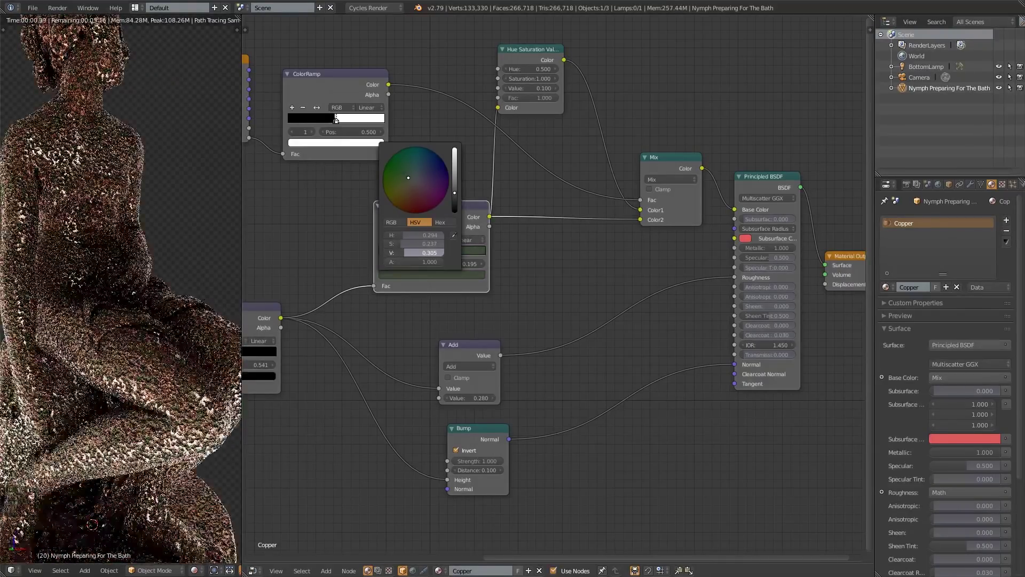
pyautogui.moveTo(421, 253); pyautogui.dragTo(392, 253)
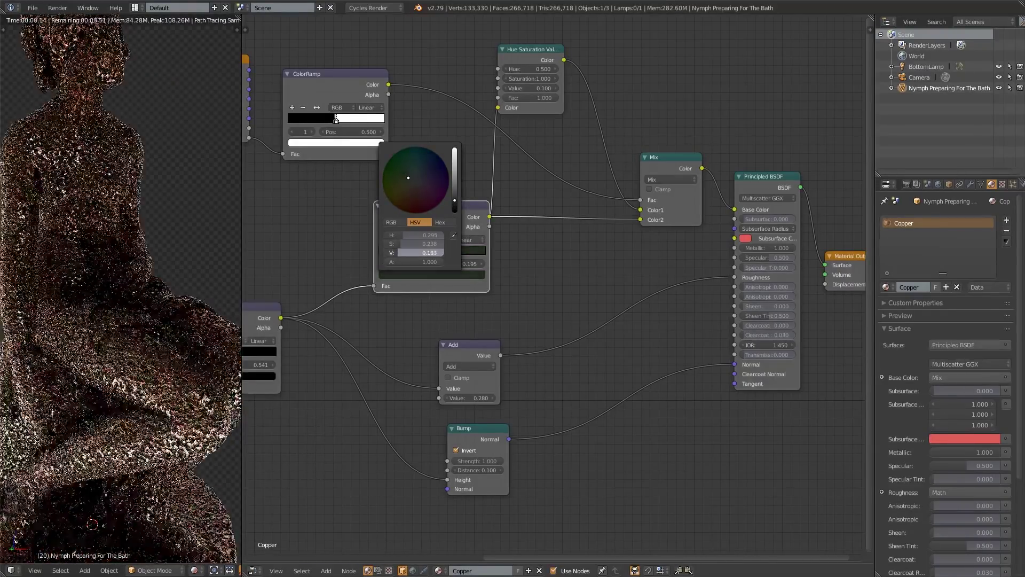
pyautogui.scroll(-2, 93, 278)
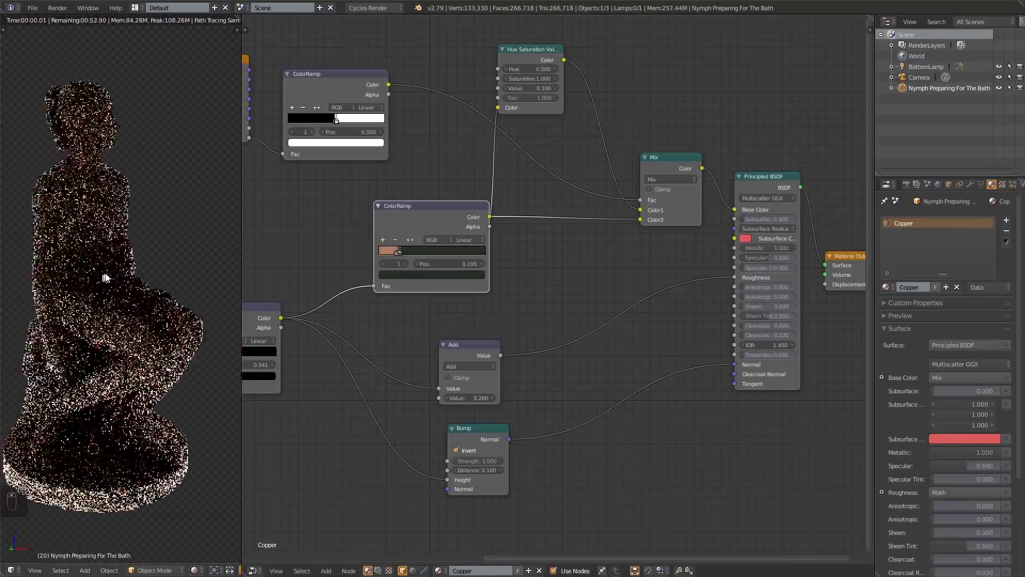
pyautogui.scroll(-1, 435, 258)
pyautogui.moveTo(160, 267); pyautogui.dragTo(136, 289, button='middle')
pyautogui.moveTo(370, 276); pyautogui.dragTo(411, 274, button='middle')
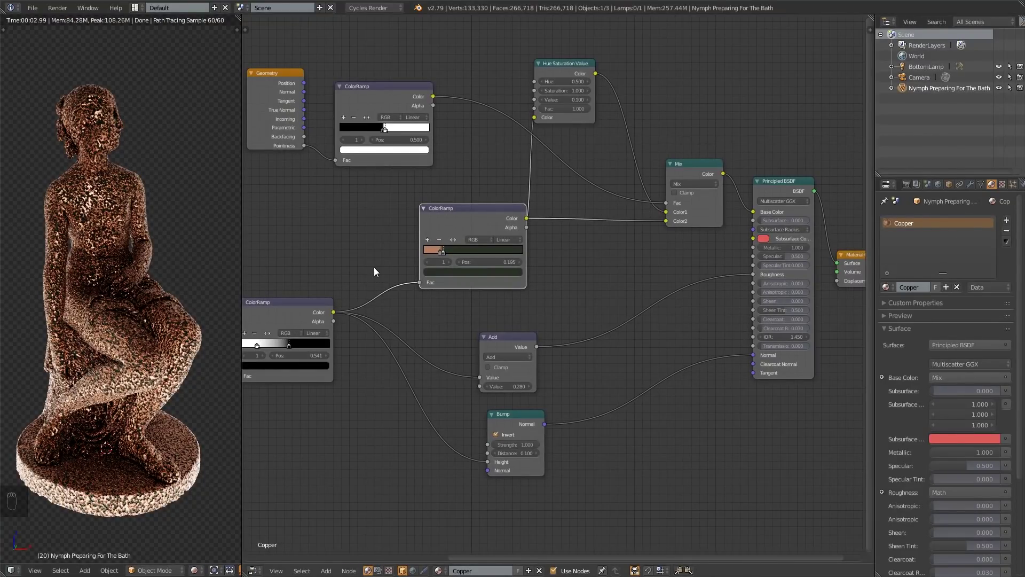
pyautogui.moveTo(477, 260); pyautogui.dragTo(540, 278, button='middle')
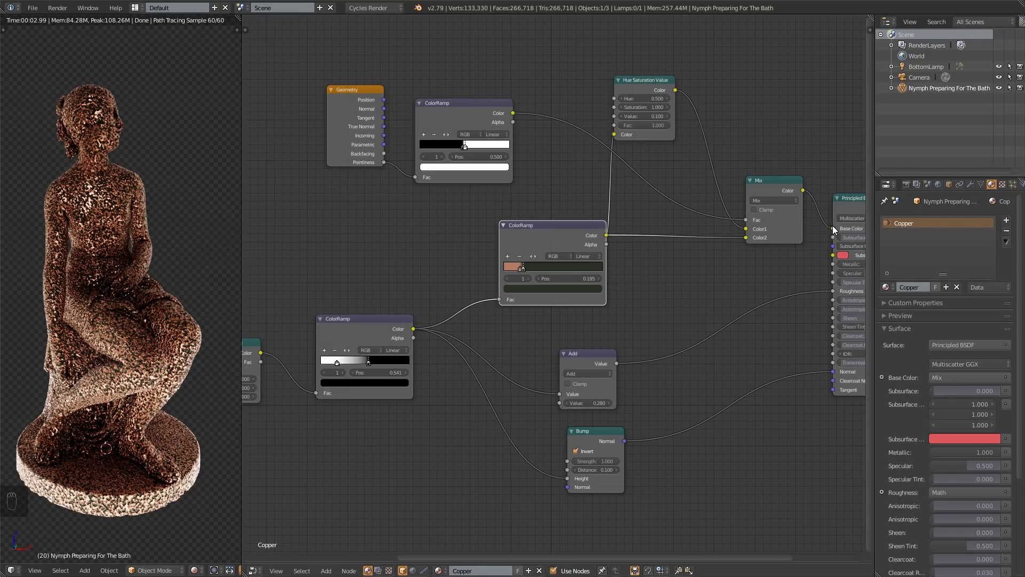
pyautogui.scroll(-1, 553, 200)
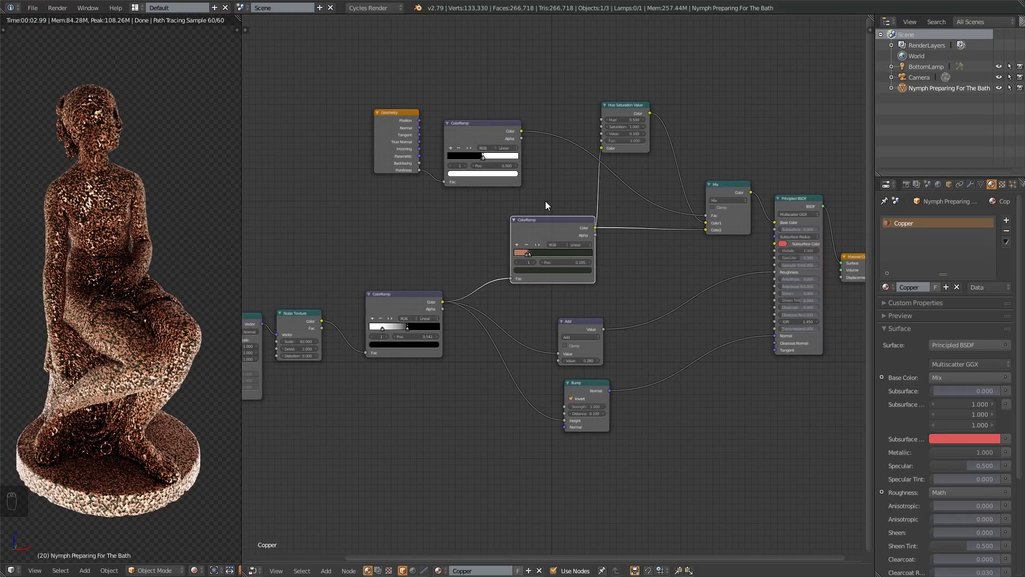